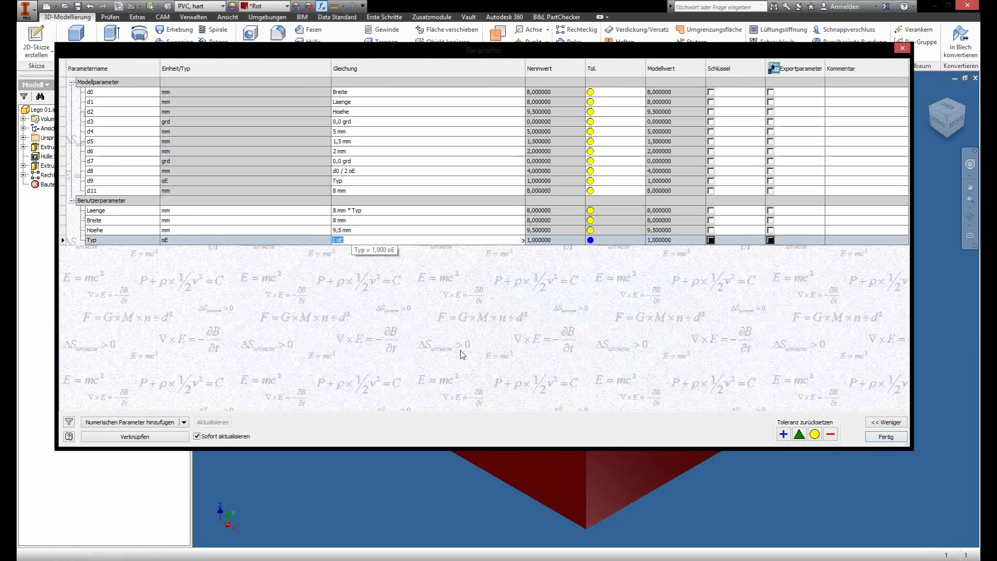
Test the brick with the user parameter Typ set to 2 and undo the model update
{"action": "type", "text": "2"}
{"action": "key", "text": "Return"}
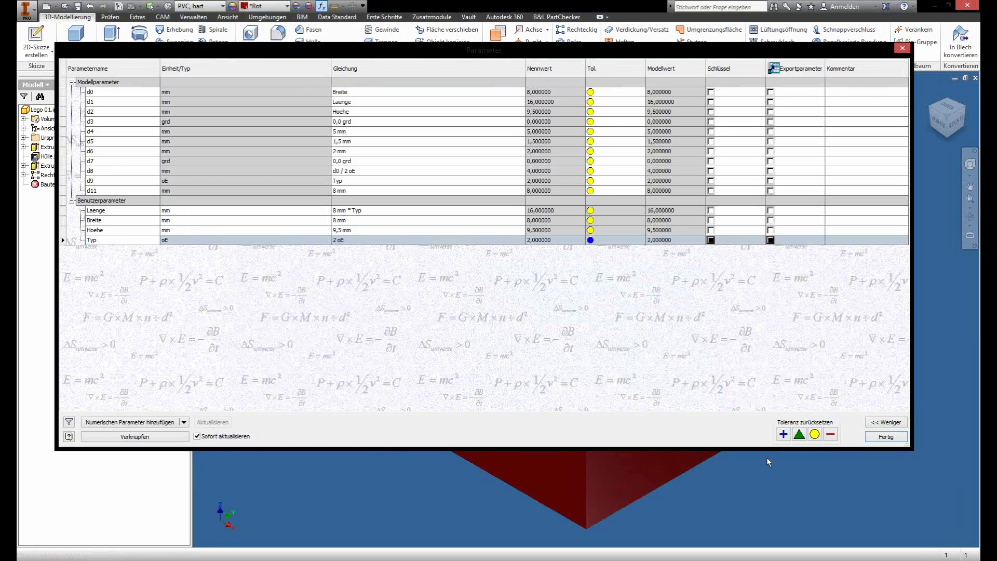
{"action": "key", "text": "Return"}
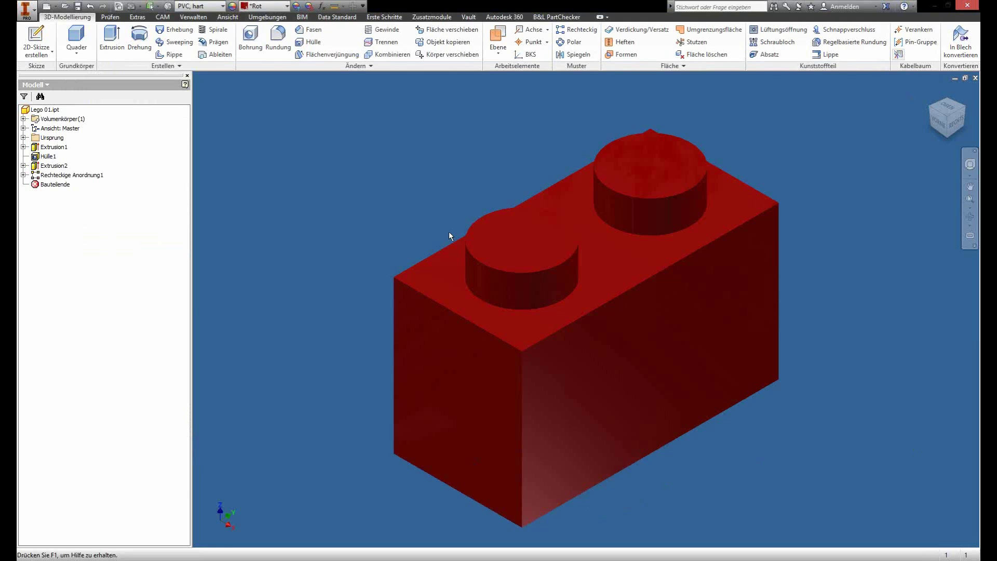
{"action": "key", "text": "ctrl+z"}
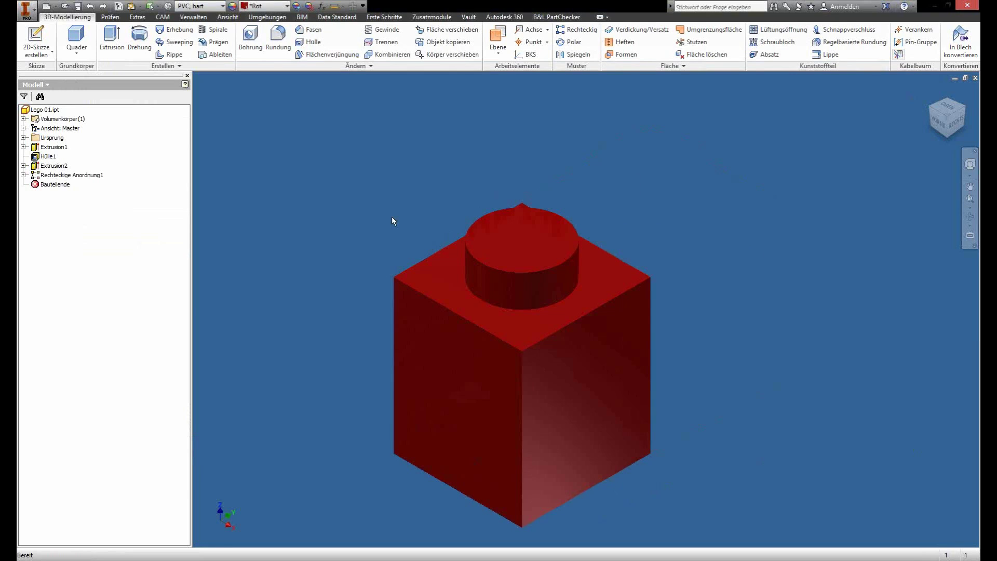
{"action": "key", "text": "Home"}
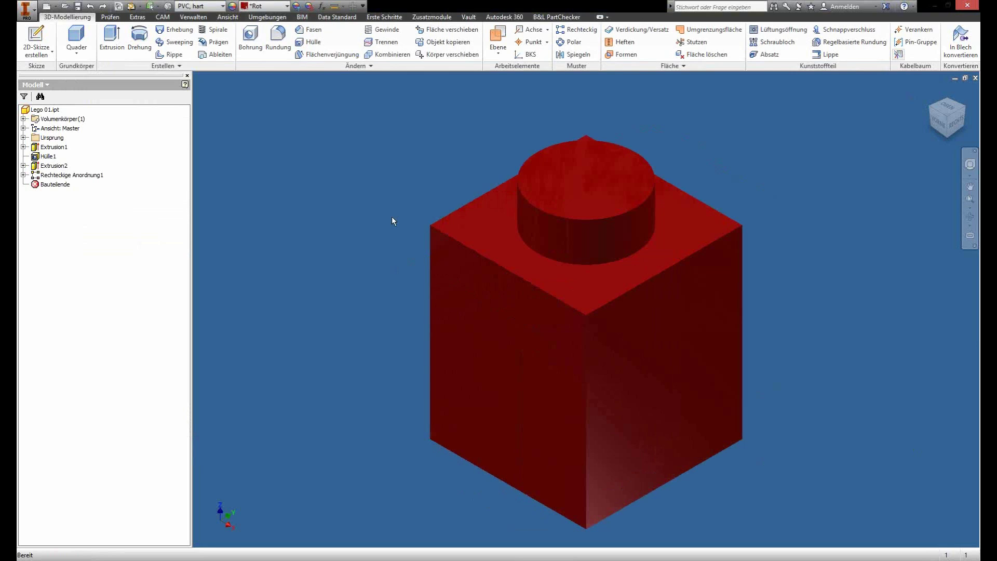
{"action": "left_click", "coordinate": [194, 17]}
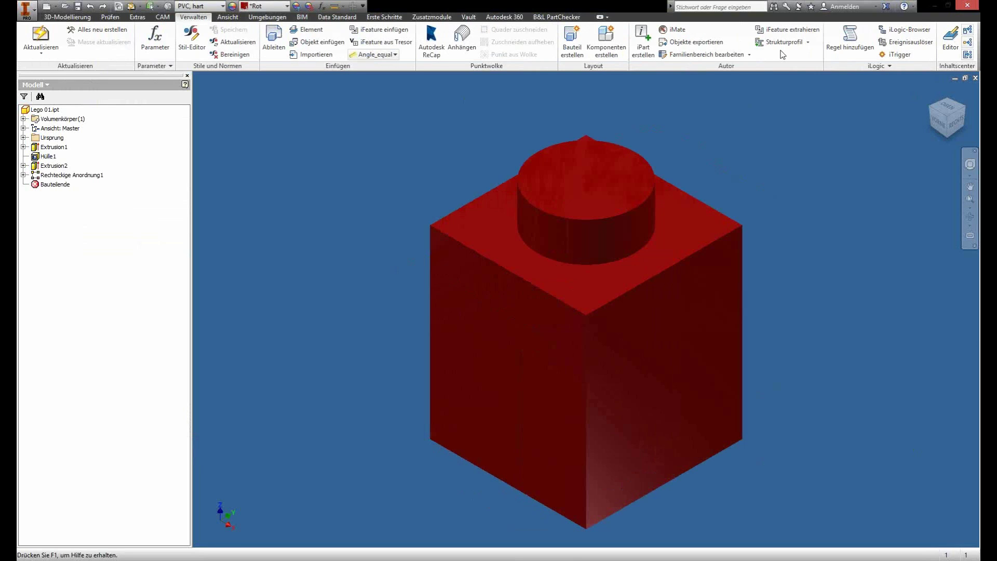
{"action": "left_click", "coordinate": [636, 45]}
{"action": "left_click", "coordinate": [644, 35]}
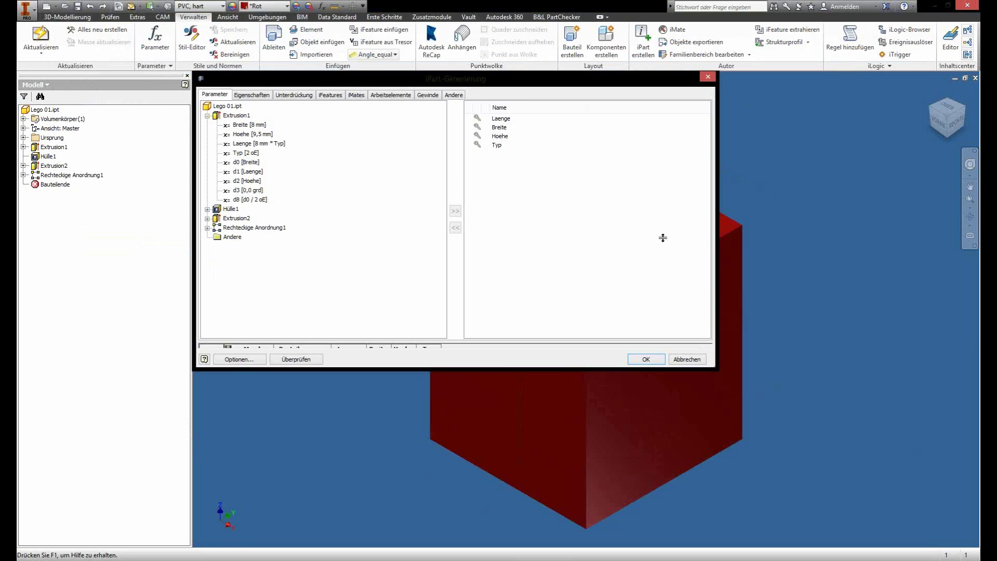
{"action": "left_click_drag", "start_coordinate": [662, 344], "coordinate": [663, 238]}
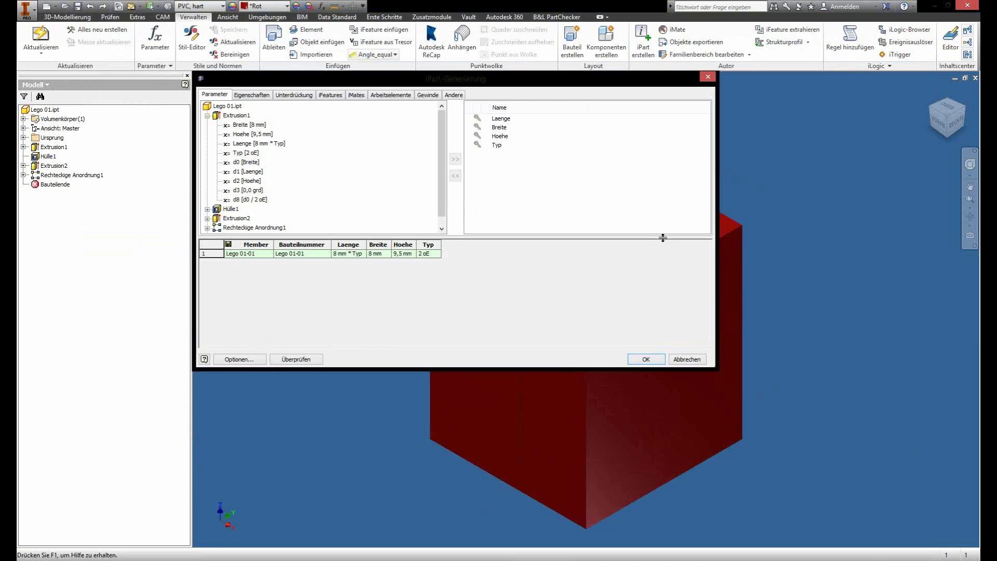
{"action": "left_click", "coordinate": [701, 360]}
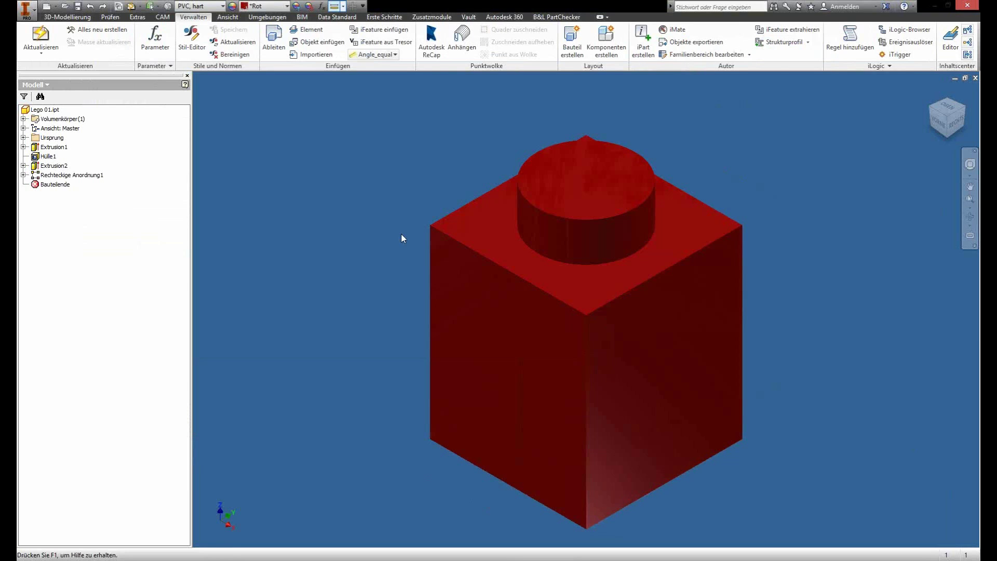
Set the user parameter Typ to 1 in the part's parameter table
{"action": "key", "text": "ctrl+shift+p"}
{"action": "left_click", "coordinate": [363, 240]}
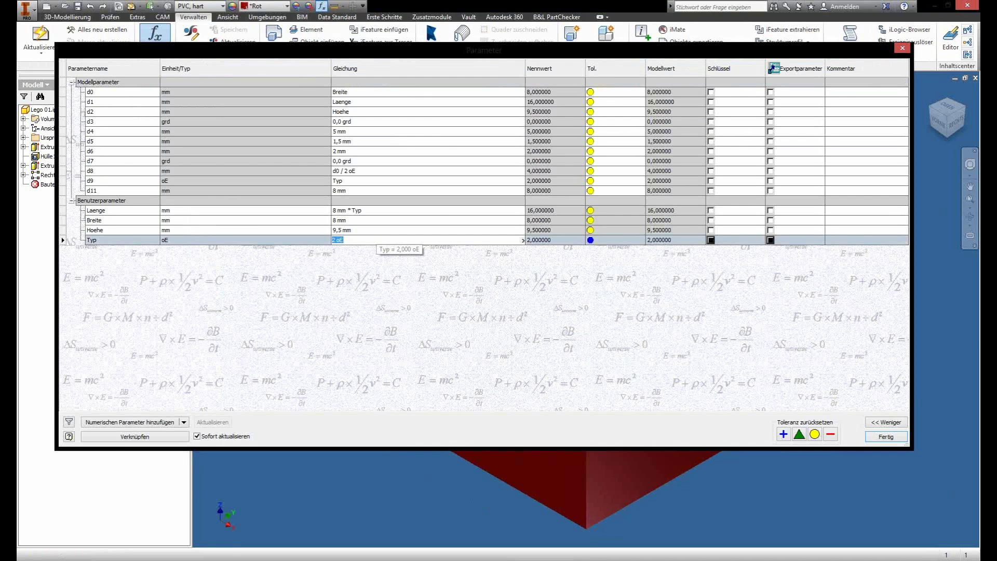
{"action": "type", "text": "1"}
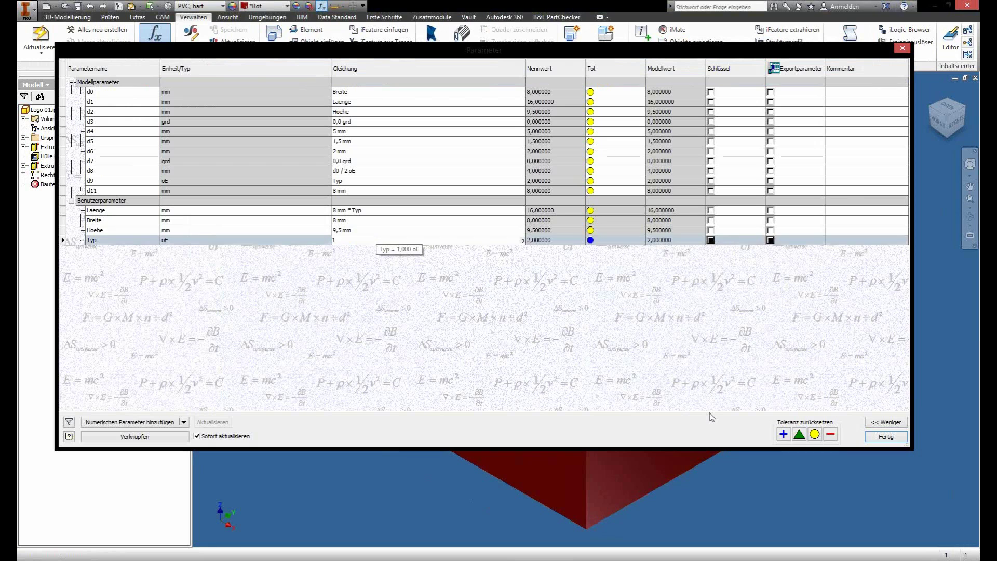
{"action": "key", "text": "Return"}
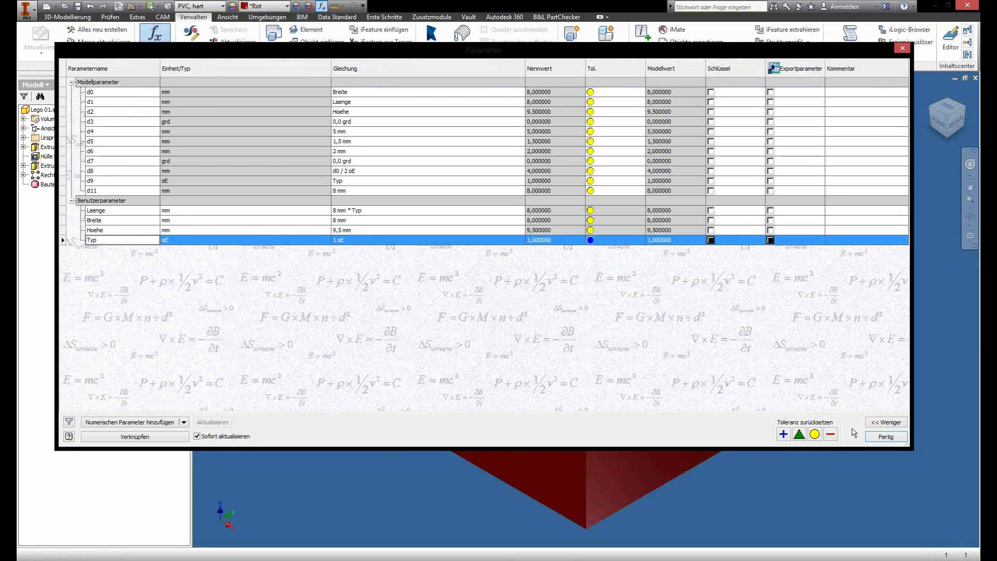
{"action": "left_click", "coordinate": [885, 436]}
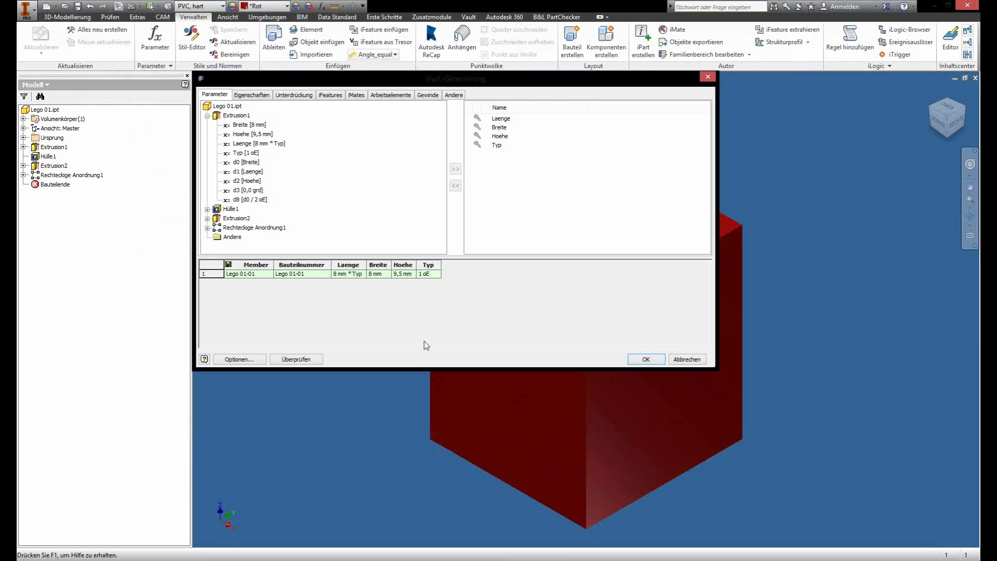
Examine the iPart's property, suppression, iFeature, iMate, work feature, thread and other categories, including the physical properties
{"action": "left_click", "coordinate": [255, 97]}
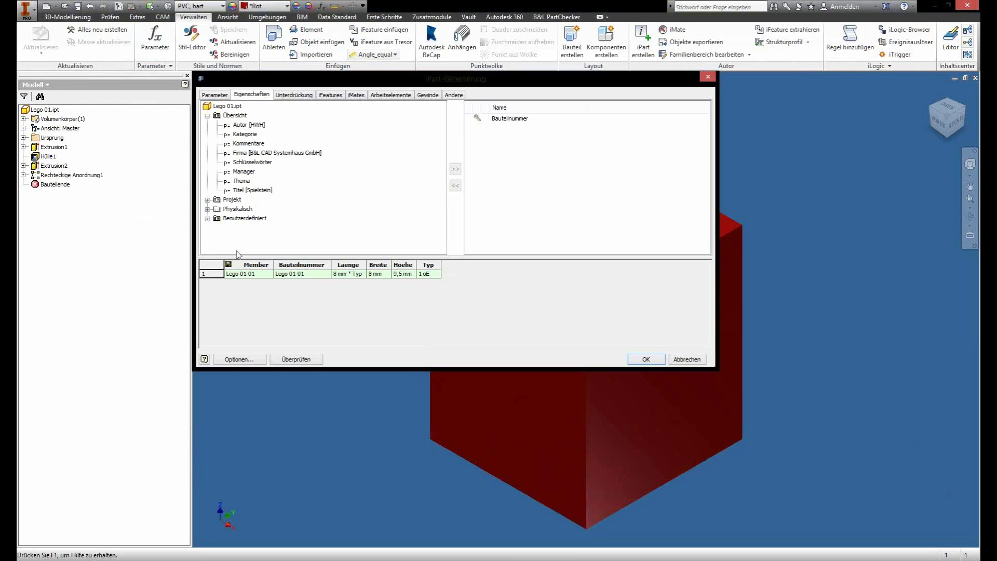
{"action": "left_click", "coordinate": [207, 209]}
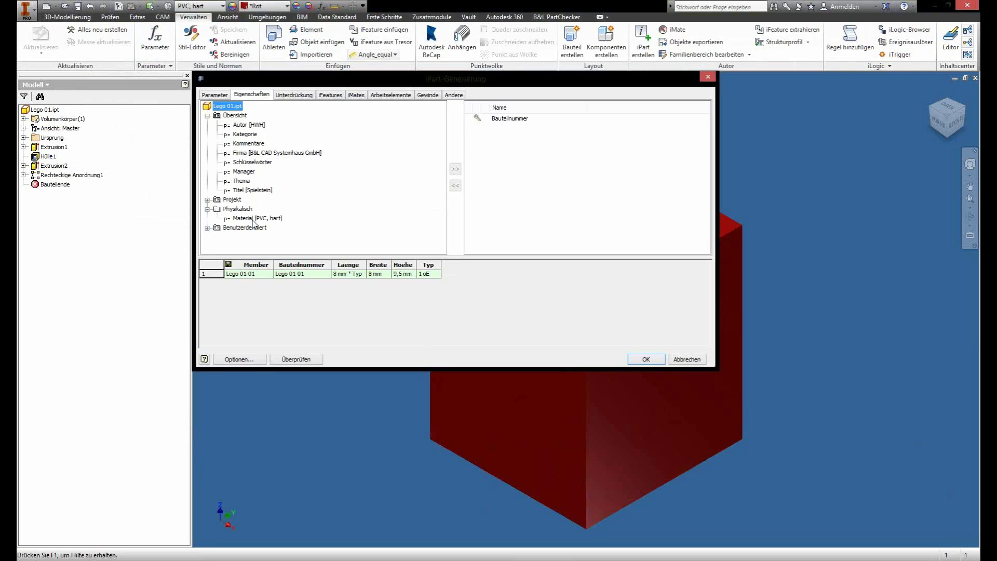
{"action": "left_click", "coordinate": [294, 95]}
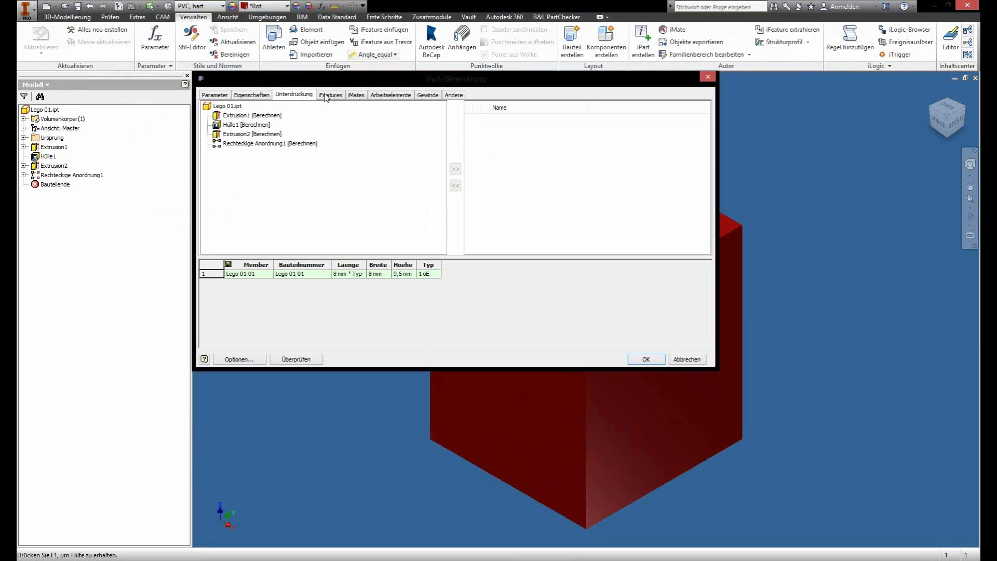
{"action": "left_click", "coordinate": [326, 96]}
{"action": "left_click", "coordinate": [356, 95]}
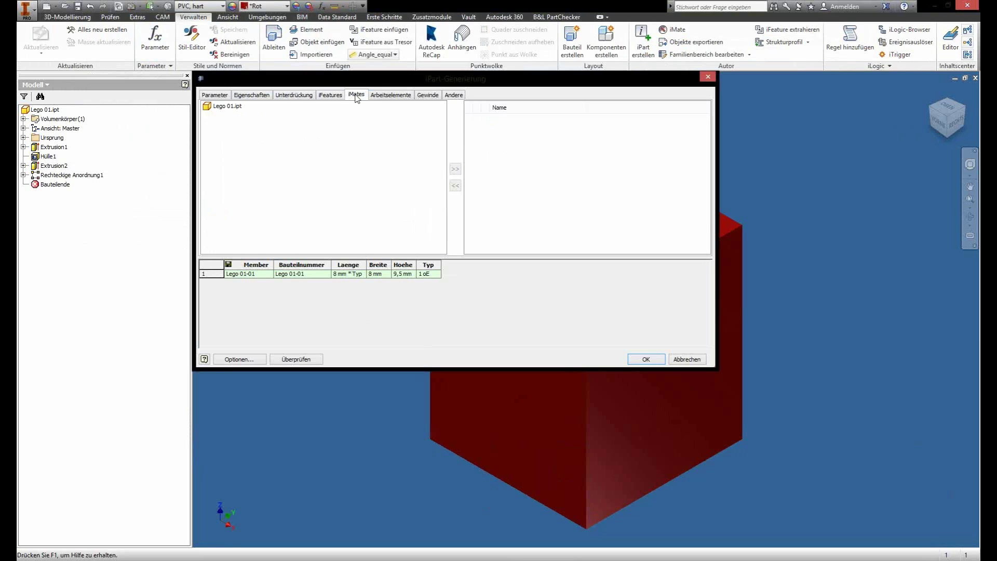
{"action": "left_click", "coordinate": [396, 98]}
{"action": "left_click", "coordinate": [430, 98]}
{"action": "left_click", "coordinate": [454, 95]}
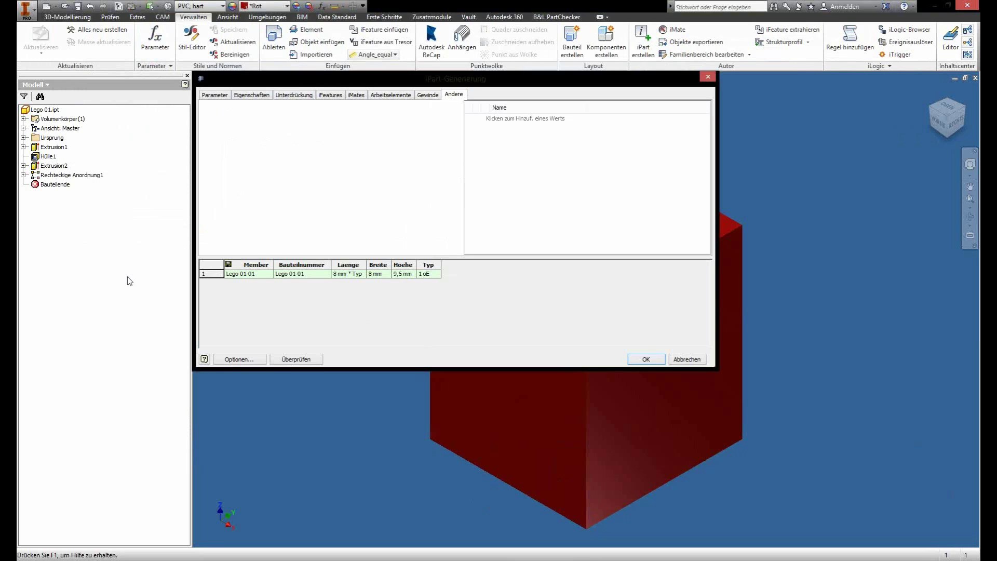
Assign key 1 to the Typ parameter of the iPart
{"action": "left_click", "coordinate": [212, 95]}
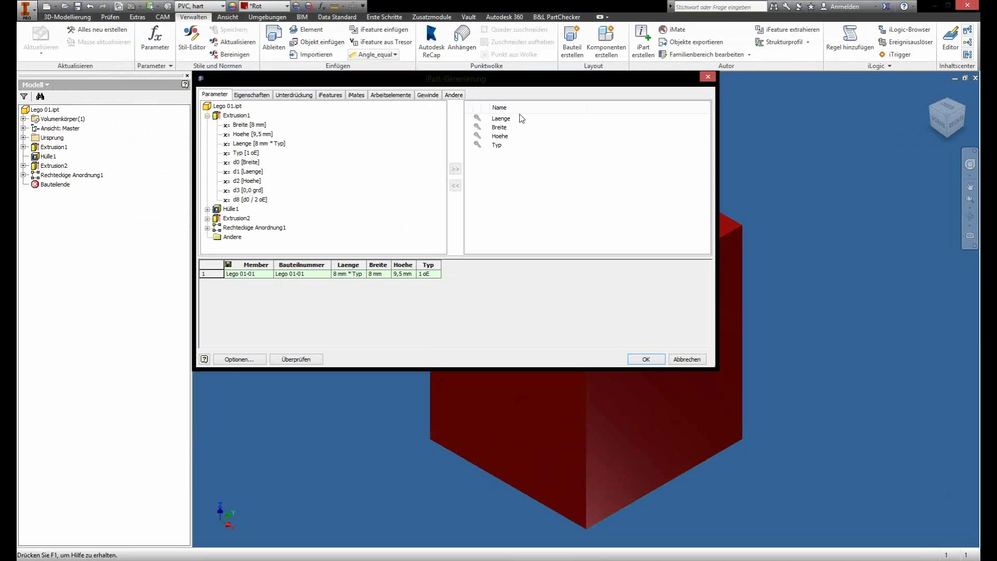
{"action": "right_click", "coordinate": [498, 147]}
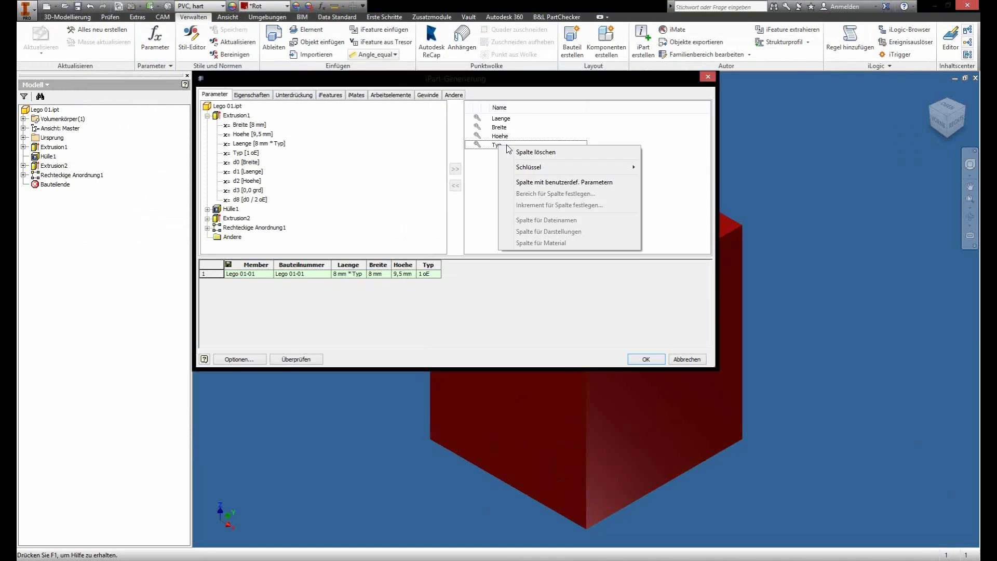
{"action": "left_click", "coordinate": [537, 170]}
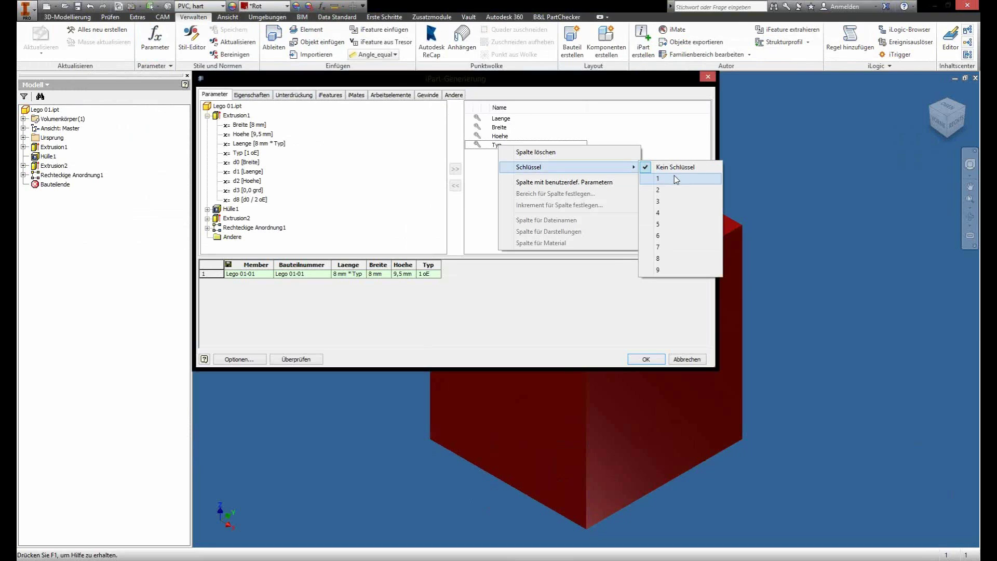
{"action": "left_click", "coordinate": [674, 177]}
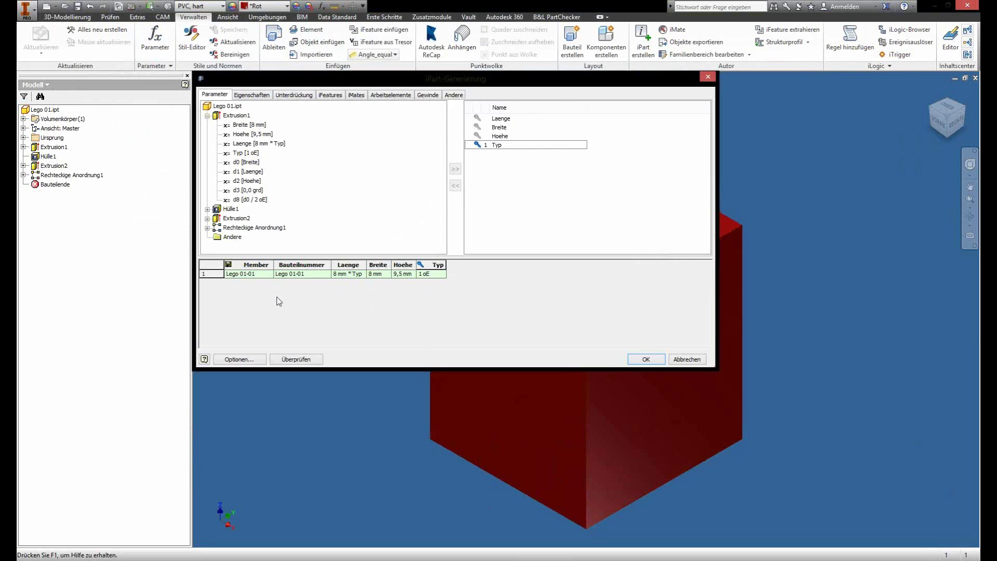
Insert two additional member rows into the iPart table and generate the iPart
{"action": "right_click", "coordinate": [212, 276]}
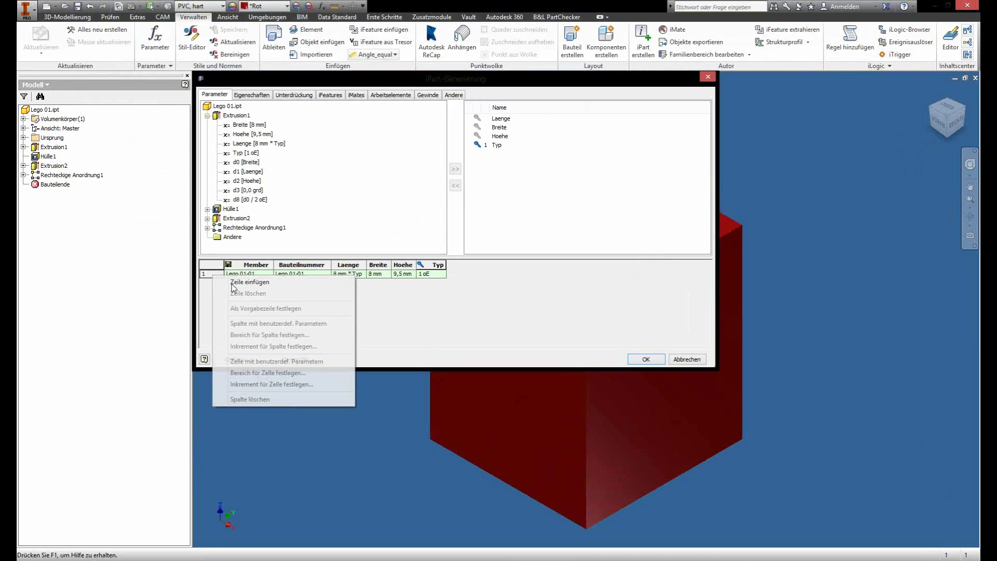
{"action": "left_click", "coordinate": [233, 283]}
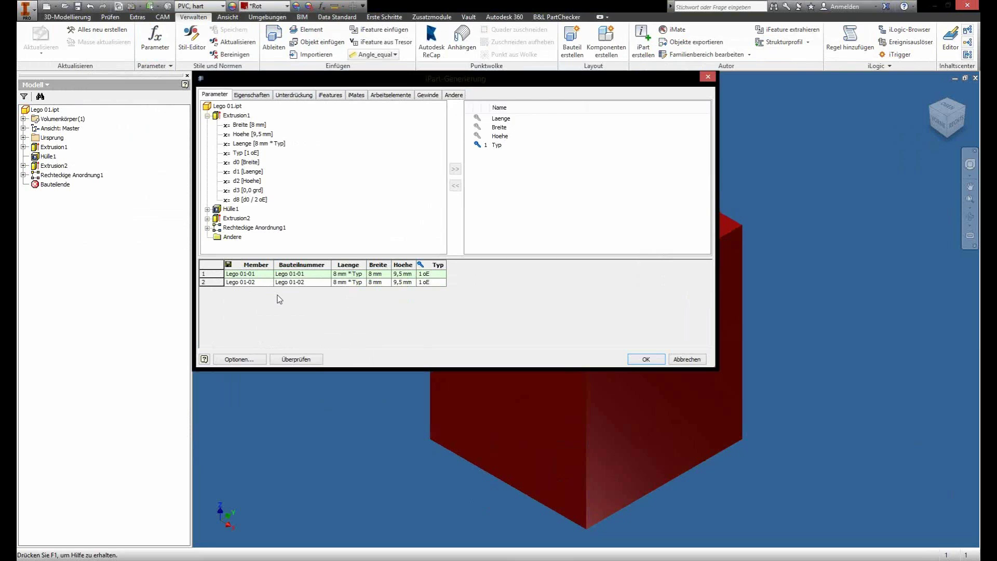
{"action": "right_click", "coordinate": [215, 283]}
{"action": "left_click", "coordinate": [240, 290]}
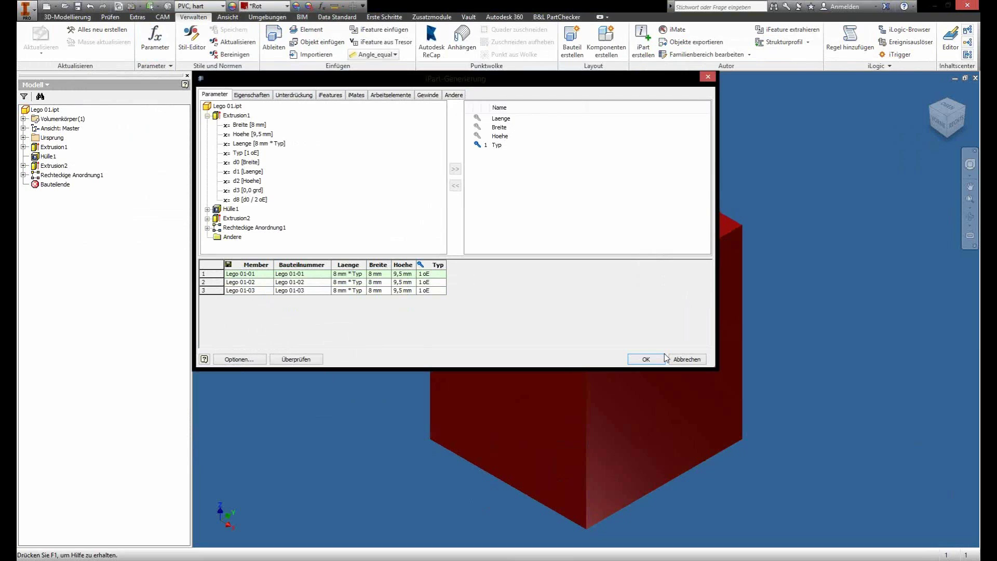
{"action": "left_click", "coordinate": [646, 359]}
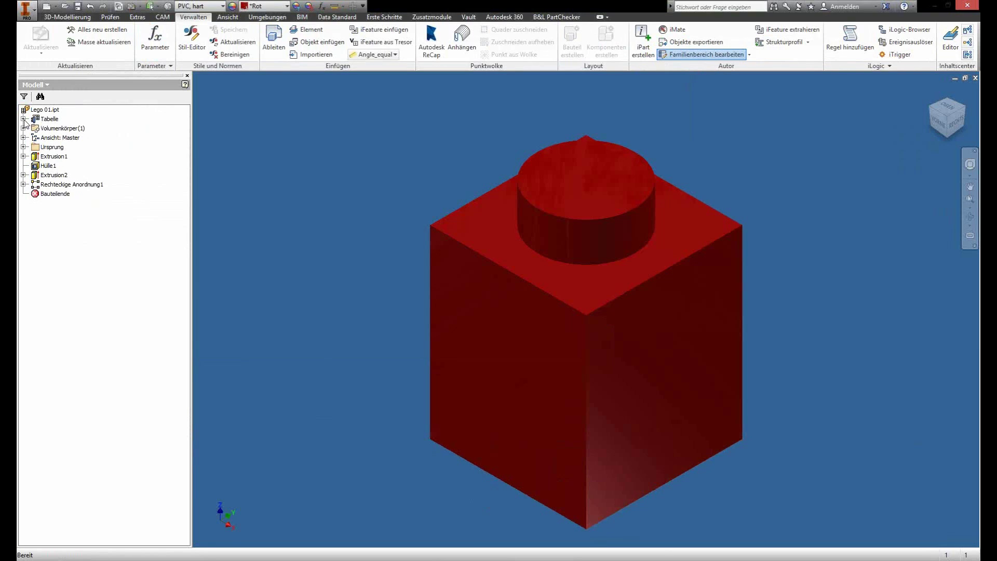
Open the iPart table in Excel for spreadsheet editing and fit the widths of columns A and B to their contents
{"action": "double_click", "coordinate": [45, 121]}
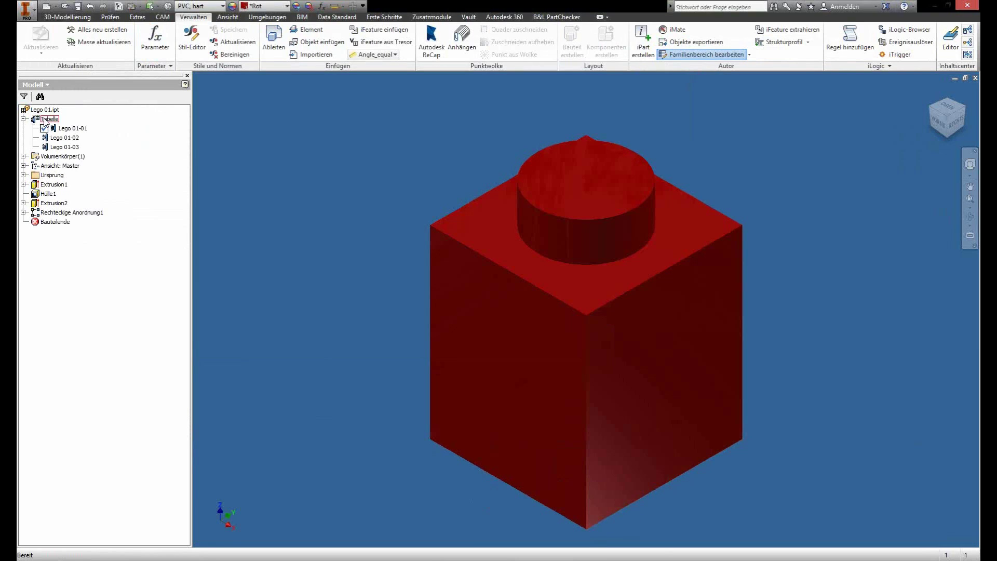
{"action": "left_click", "coordinate": [46, 121]}
{"action": "right_click", "coordinate": [47, 117]}
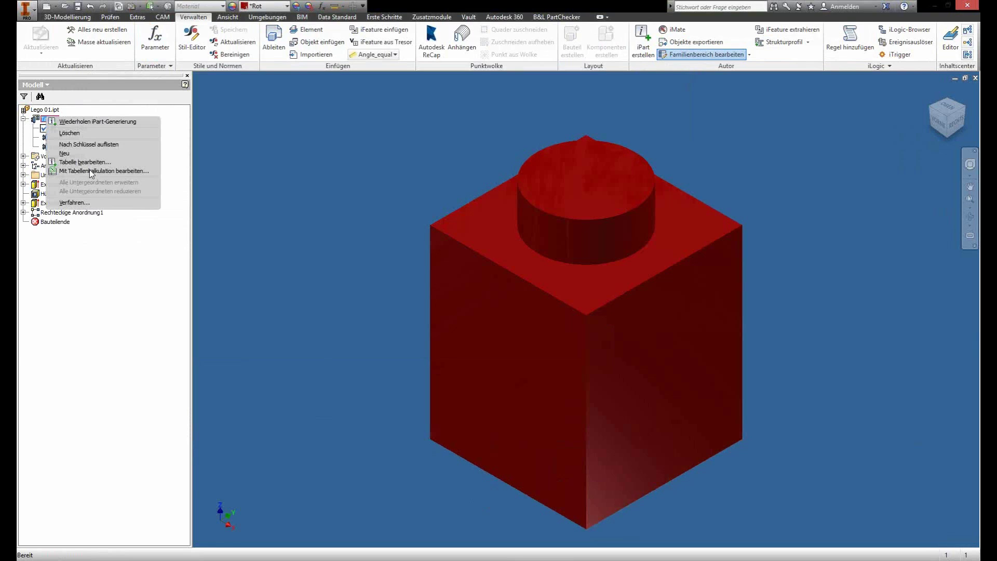
{"action": "left_click", "coordinate": [89, 170]}
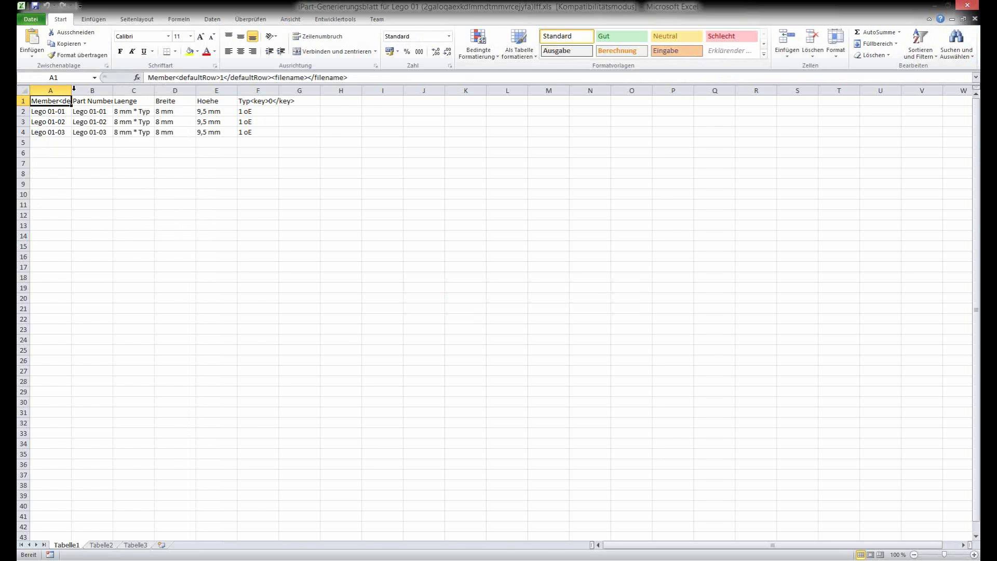
{"action": "double_click", "coordinate": [71, 89]}
{"action": "double_click", "coordinate": [278, 89]}
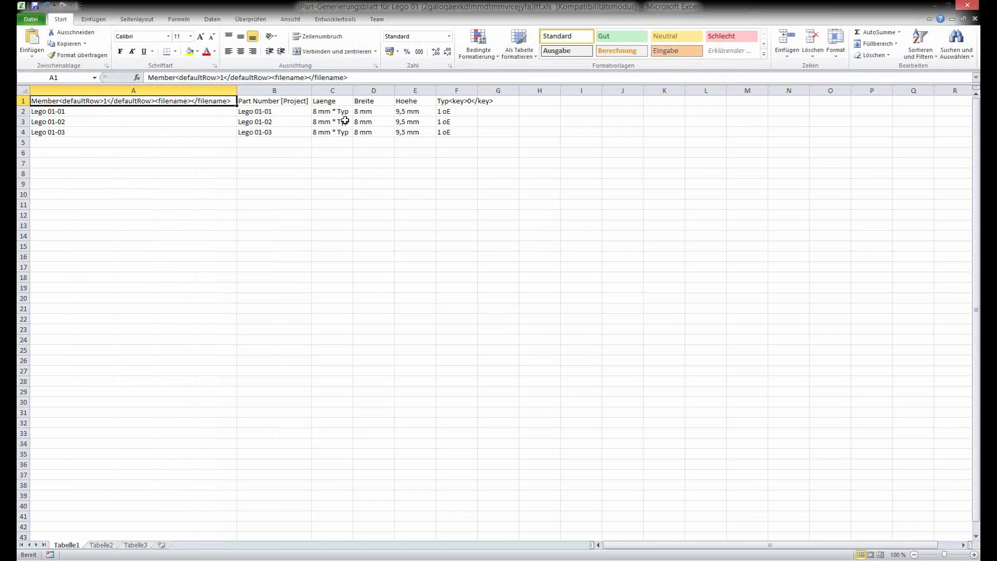
Enter a formula in Laenge cell C2 that multiplies 8 by the Typ value in F2
{"action": "left_click", "coordinate": [345, 113]}
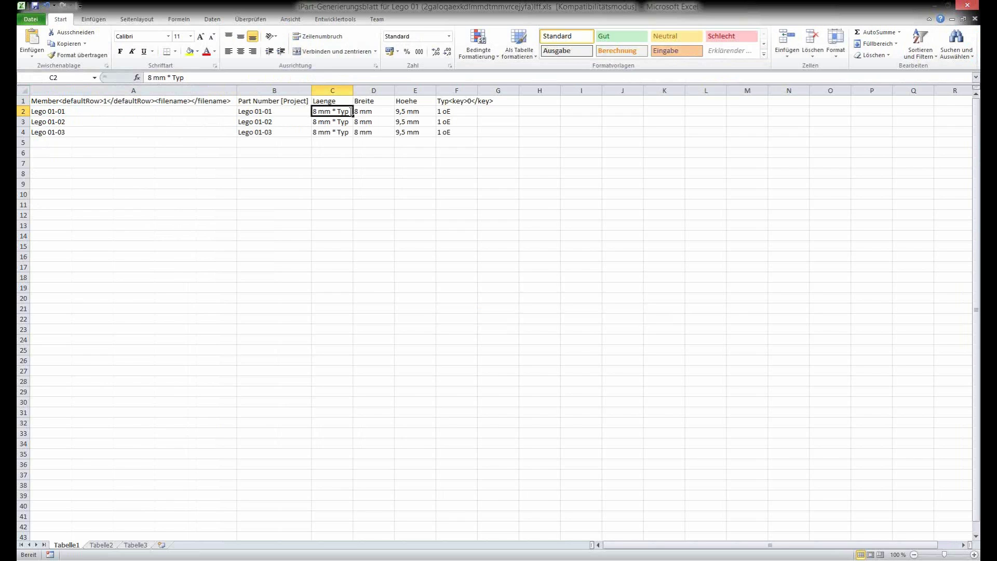
{"action": "type", "text": "="}
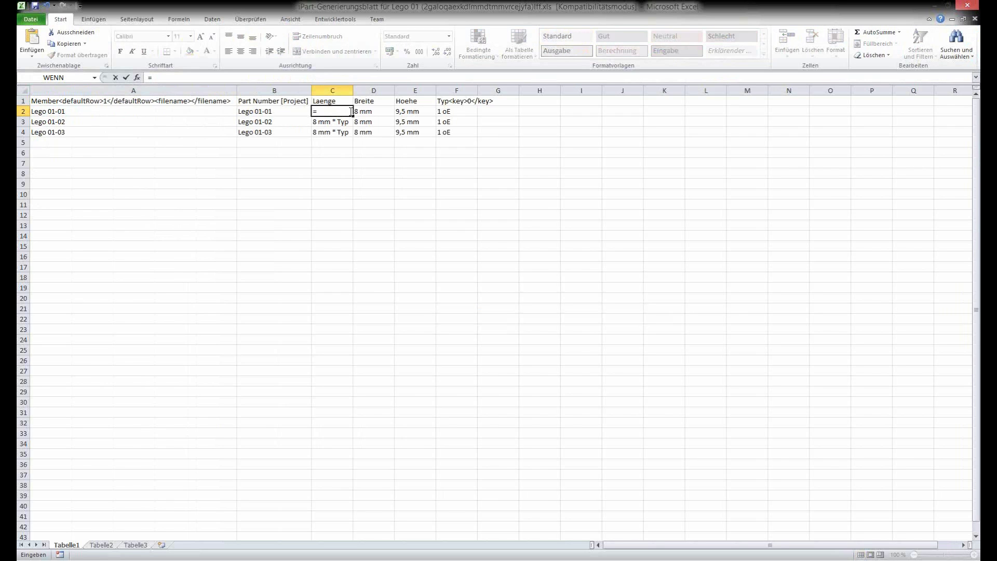
{"action": "type", "text": "8*"}
{"action": "left_click", "coordinate": [468, 112]}
{"action": "key", "text": "Return"}
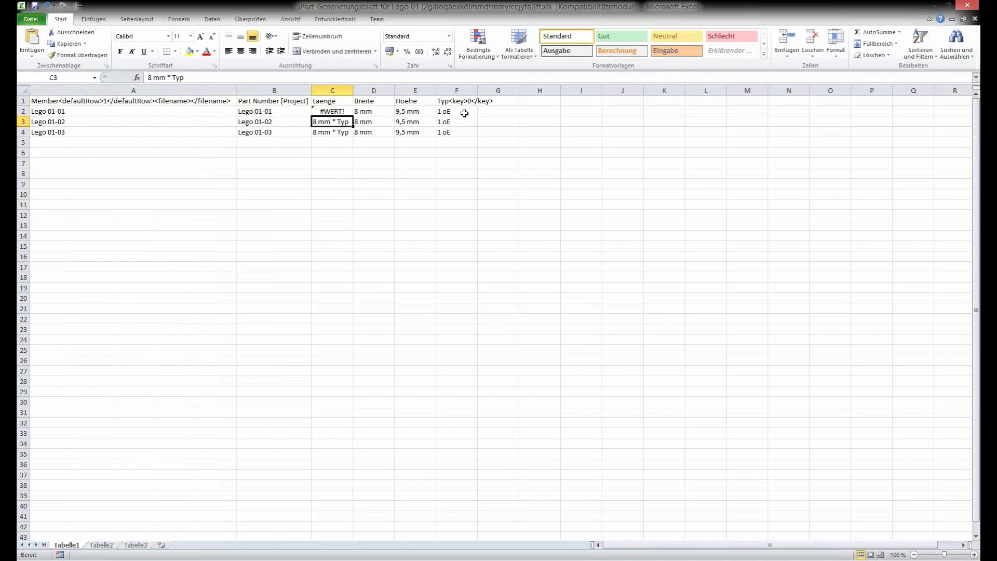
Enter the Typ values 1, 2 and 3 without units in cells F2 to F4
{"action": "left_click", "coordinate": [464, 113]}
{"action": "left_click", "coordinate": [464, 127], "text": "shift"}
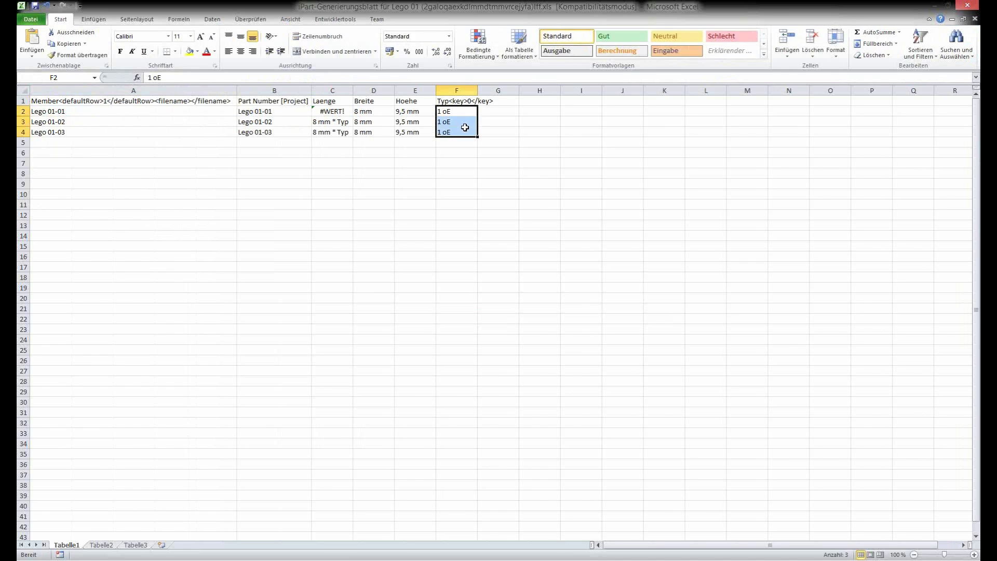
{"action": "type", "text": "1"}
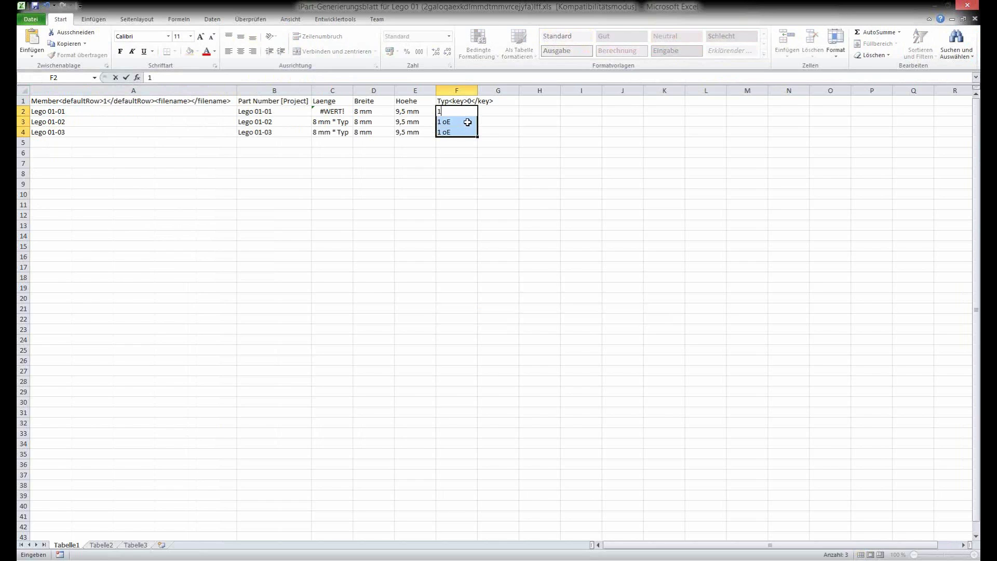
{"action": "left_click", "coordinate": [467, 122]}
{"action": "type", "text": "2"}
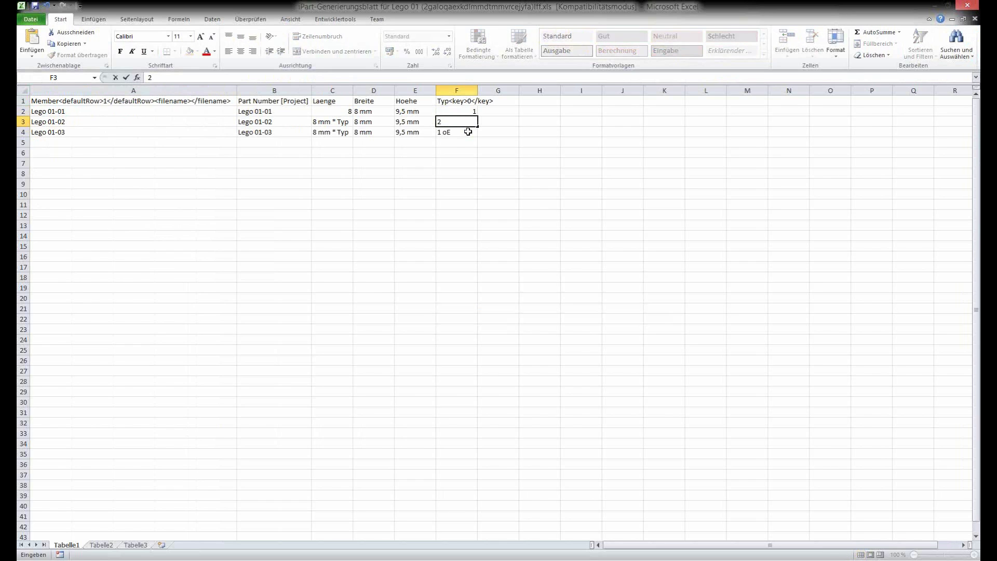
{"action": "left_click", "coordinate": [468, 131]}
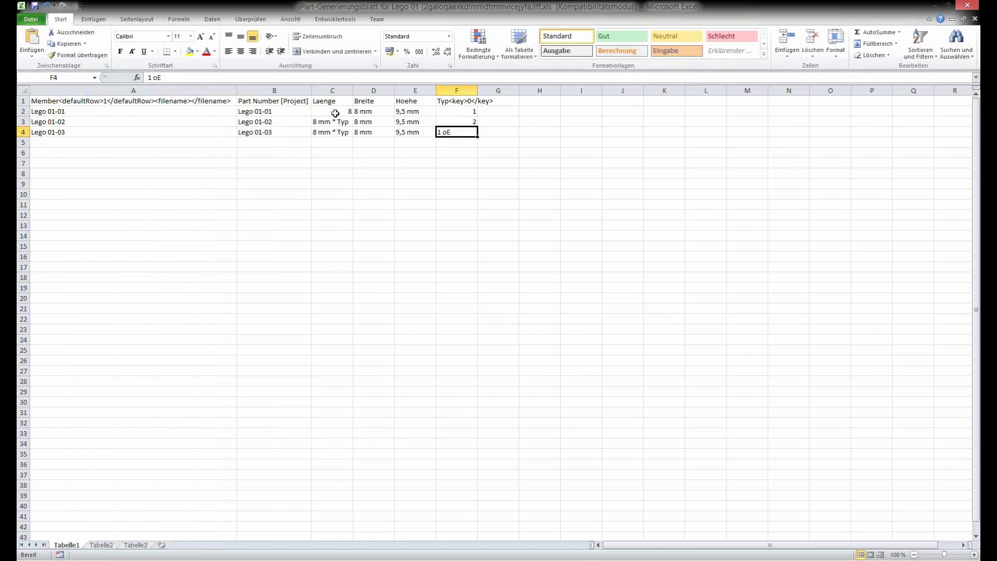
{"action": "type", "text": "3"}
{"action": "key", "text": "Return"}
Check the Laenge formula in C2 and fill it down through C4
{"action": "left_click", "coordinate": [335, 113]}
{"action": "left_click", "coordinate": [184, 76]}
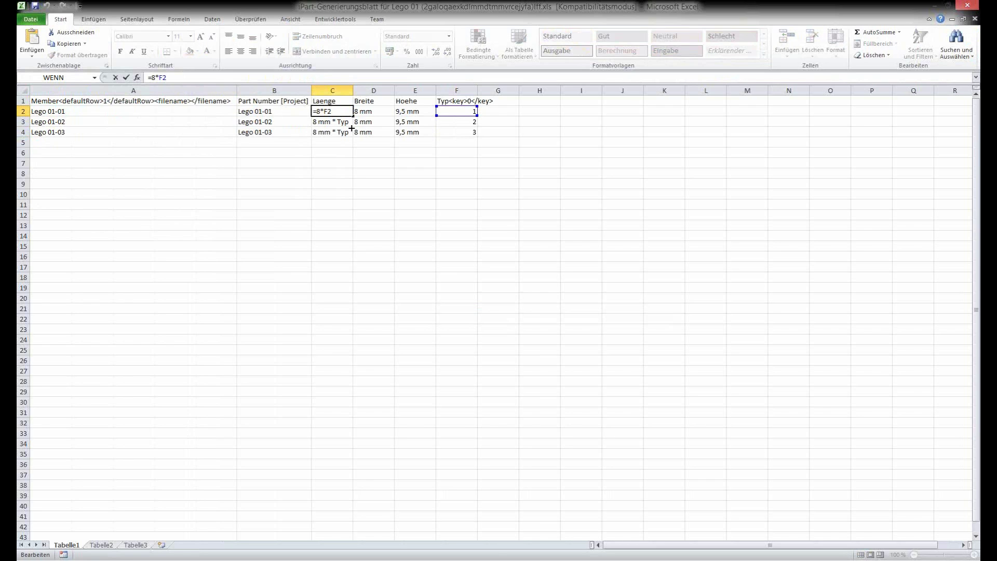
{"action": "mouse_move", "coordinate": [353, 115]}
{"action": "left_mouse_down"}
{"action": "mouse_move", "coordinate": [353, 173]}
{"action": "mouse_move", "coordinate": [352, 134]}
{"action": "left_mouse_up"}
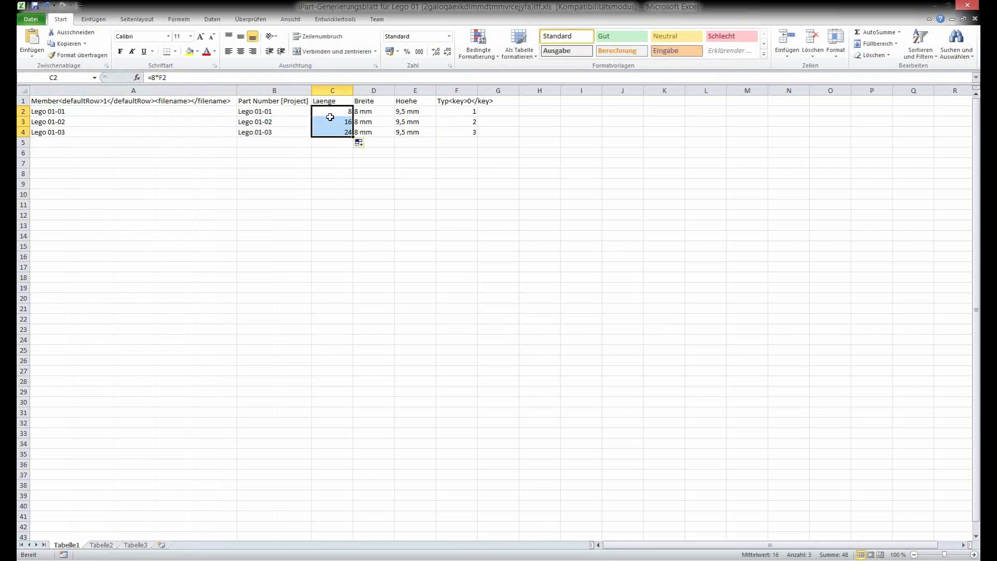
{"action": "left_click", "coordinate": [332, 184]}
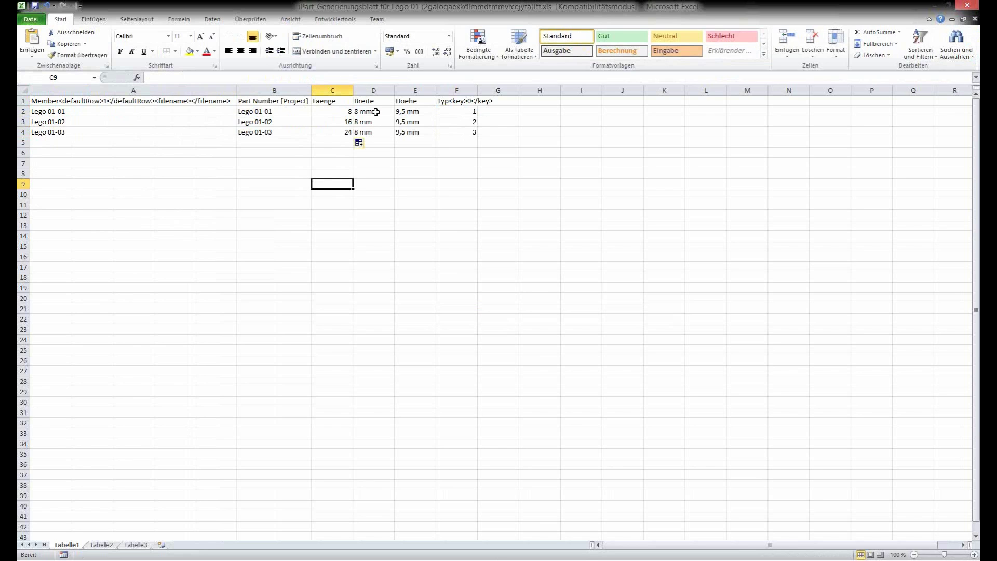
Replace "mm" with nothing in all Breite and Hoehe values in D2:E4
{"action": "left_click_drag", "start_coordinate": [384, 111], "coordinate": [411, 132]}
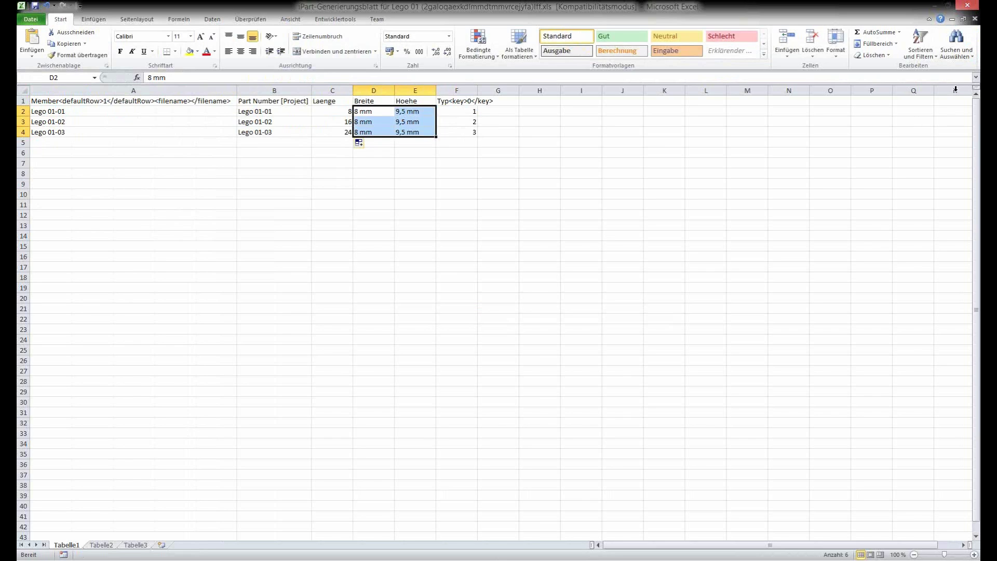
{"action": "left_click", "coordinate": [972, 58]}
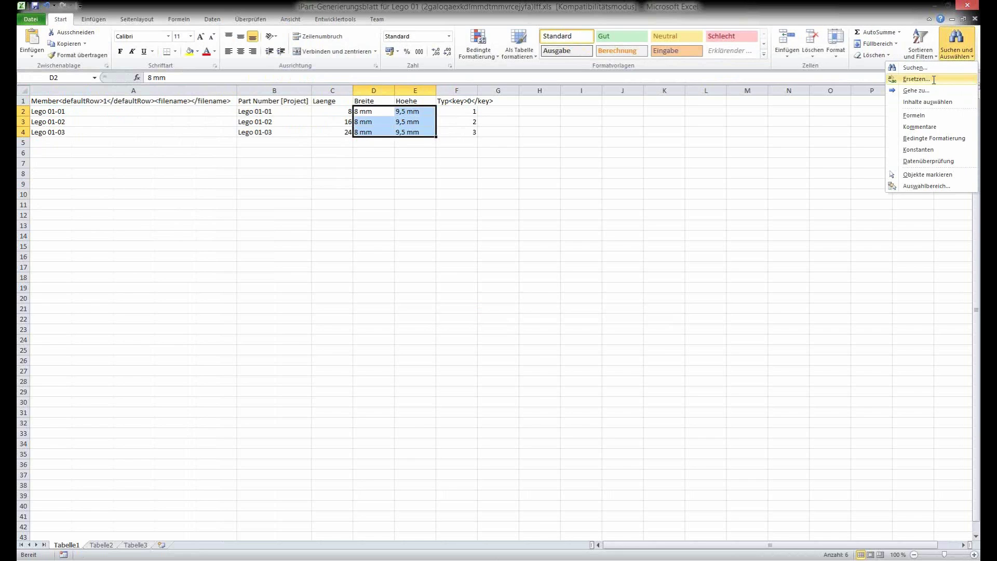
{"action": "left_click", "coordinate": [933, 80]}
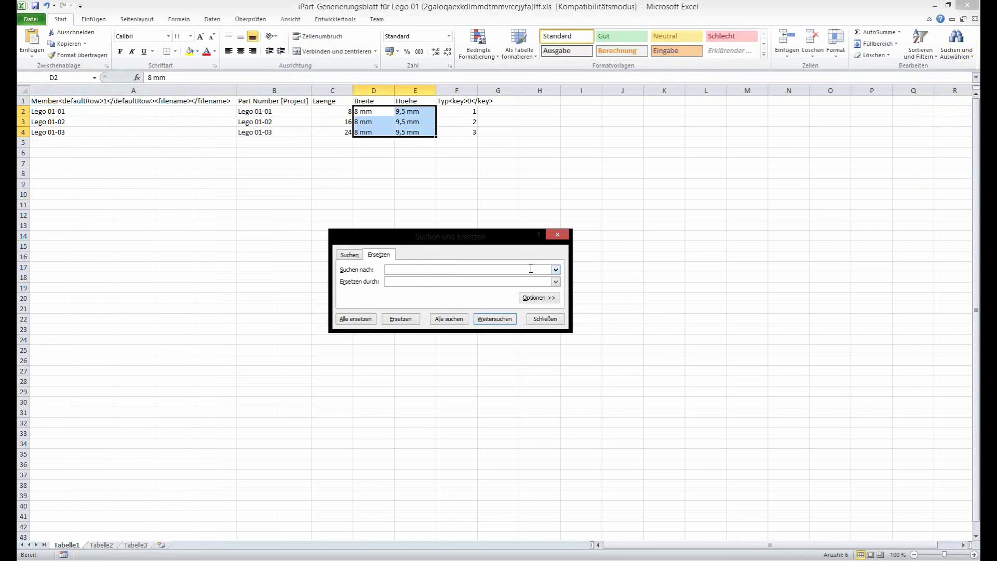
{"action": "type", "text": "mm"}
{"action": "left_click", "coordinate": [370, 325]}
{"action": "key", "text": "Return"}
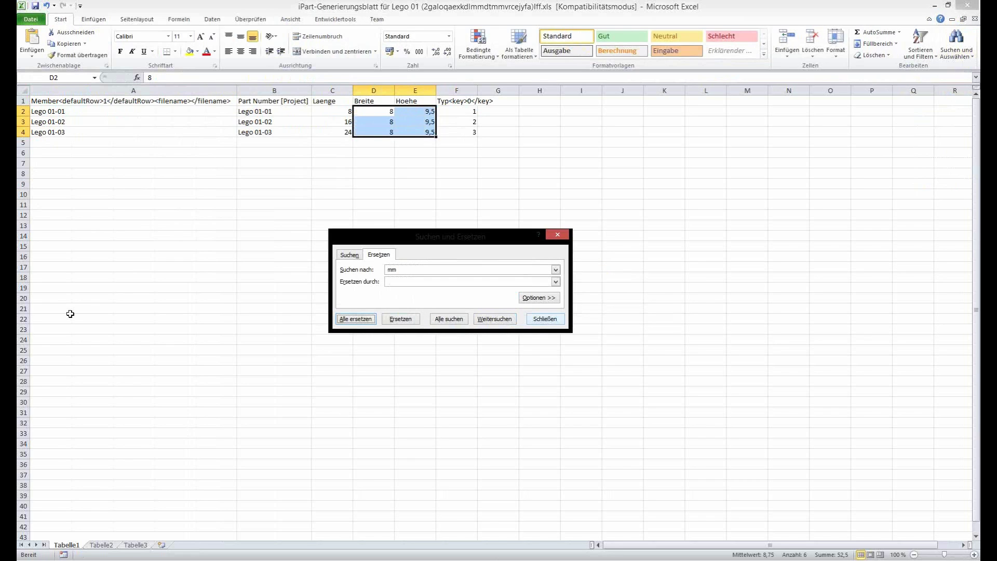
{"action": "key", "text": "Escape"}
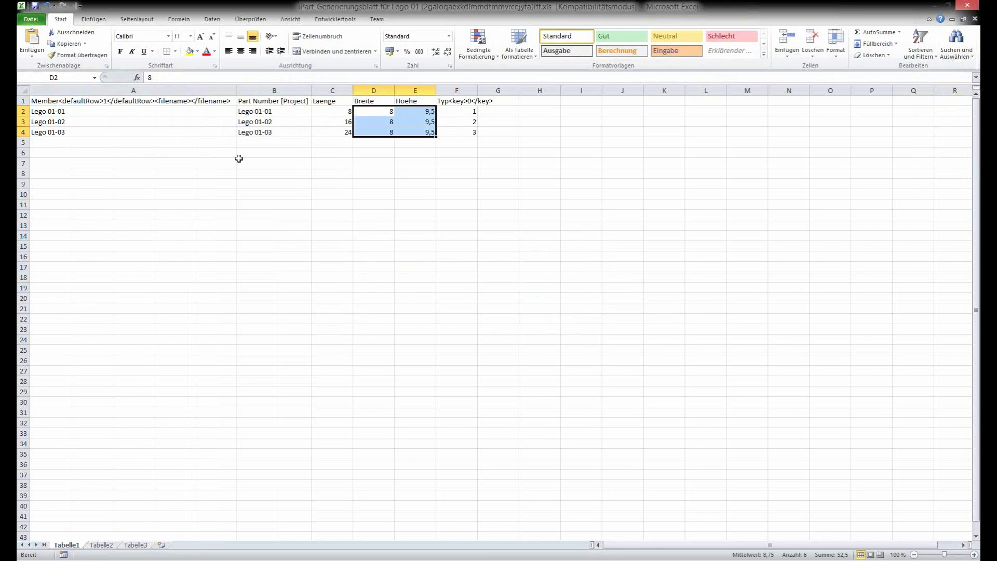
Rename the three members in A2 to A4 as Lego Einer, Lego Zweier and Lego Dreier
{"action": "left_click", "coordinate": [204, 110]}
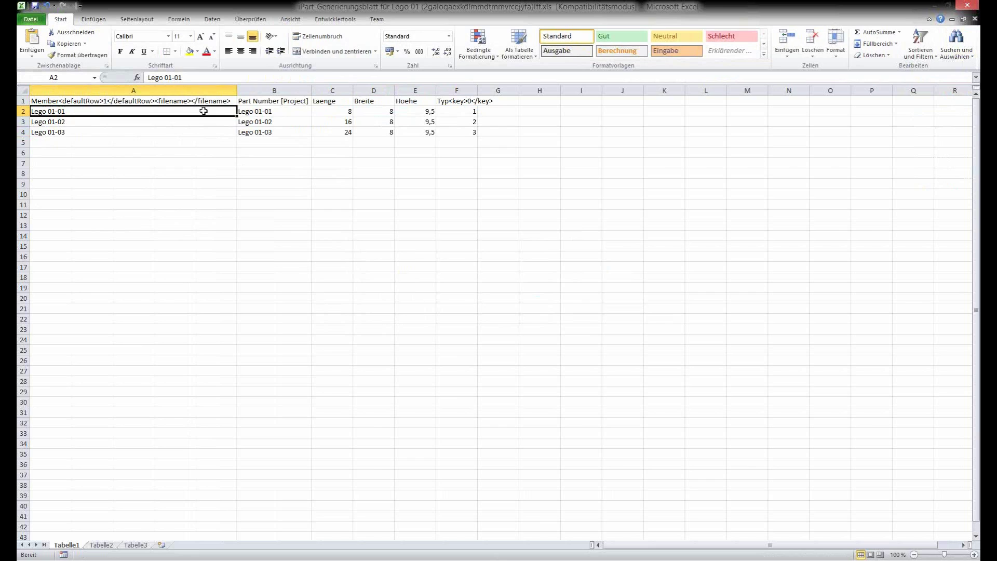
{"action": "double_click", "coordinate": [195, 77]}
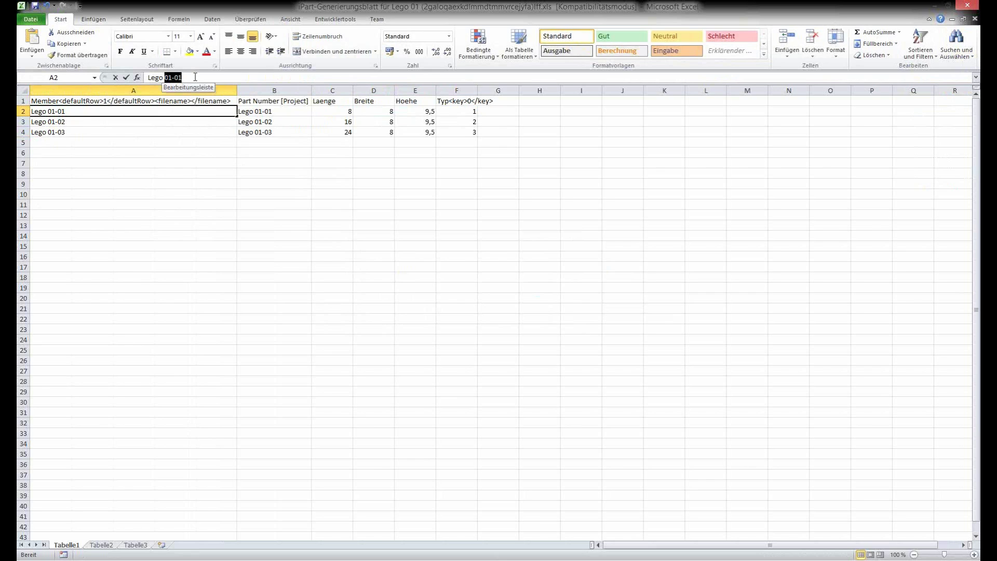
{"action": "type", "text": "Einer"}
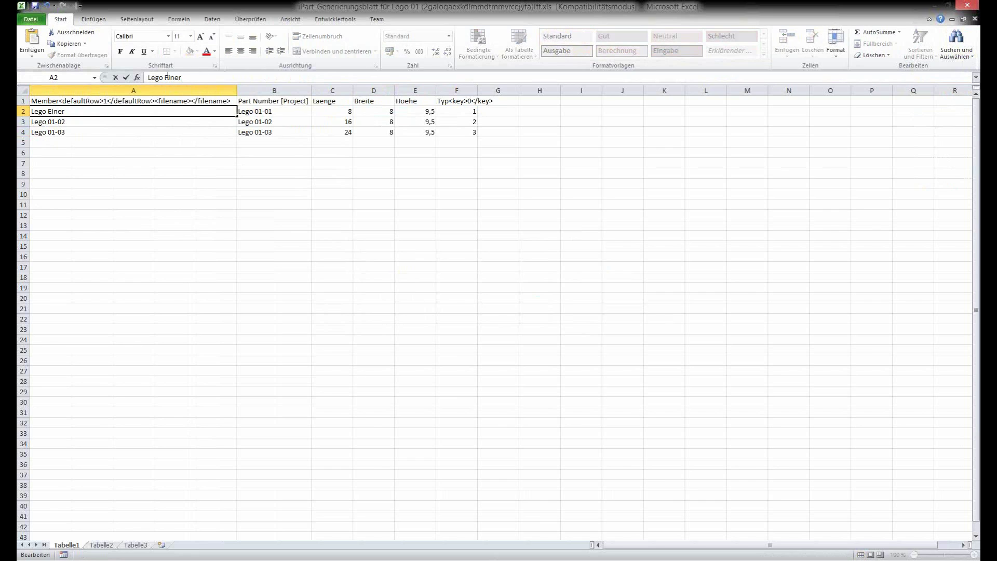
{"action": "key", "text": "Return"}
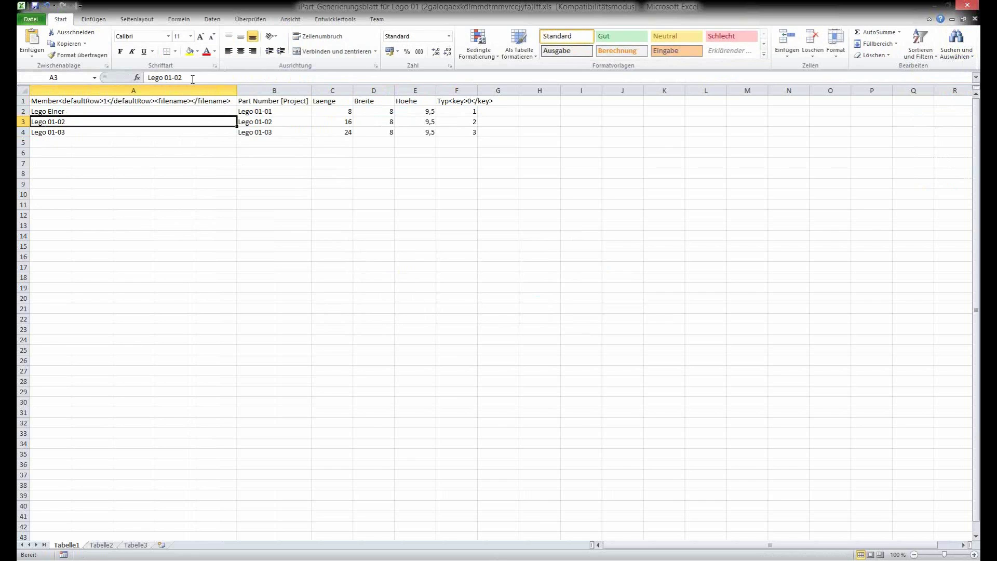
{"action": "double_click", "coordinate": [192, 78]}
{"action": "type", "text": "Zweier"}
{"action": "left_click", "coordinate": [119, 131]}
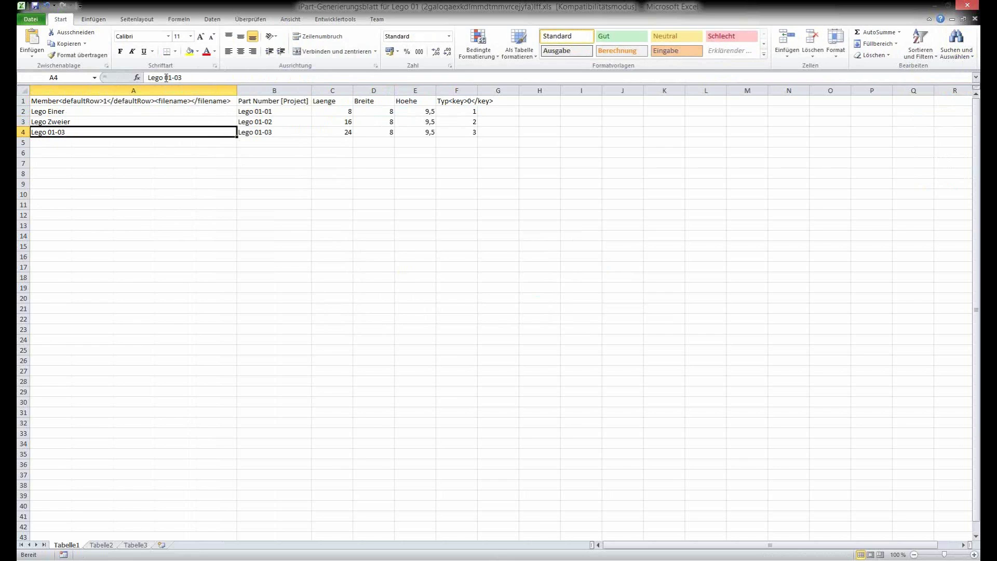
{"action": "double_click", "coordinate": [196, 77]}
{"action": "type", "text": "Dreier"}
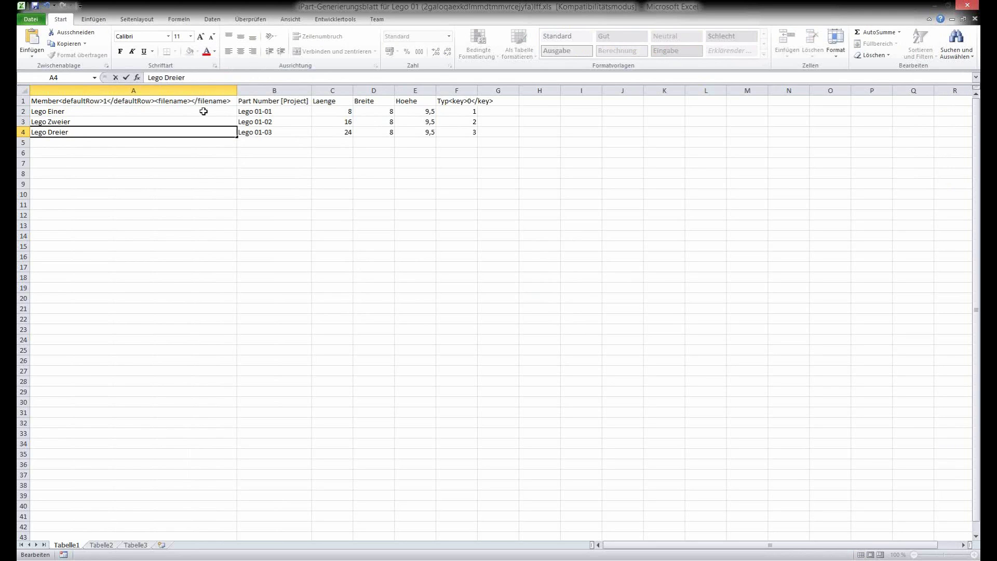
{"action": "left_click", "coordinate": [203, 111]}
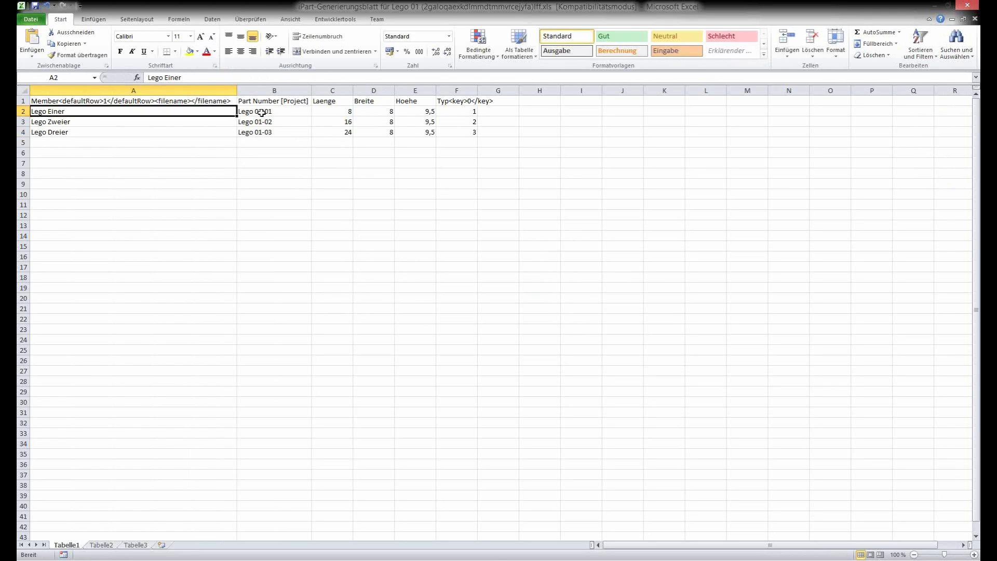
Link Part Number cell B2 to the member name with =A2 and fill the formula down to B4
{"action": "left_click", "coordinate": [273, 111]}
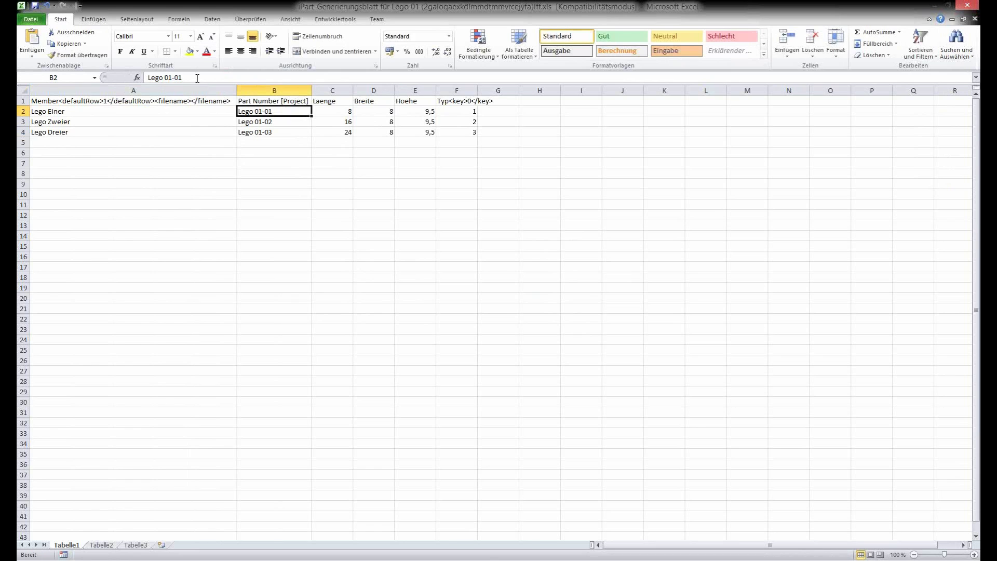
{"action": "triple_click", "coordinate": [120, 81]}
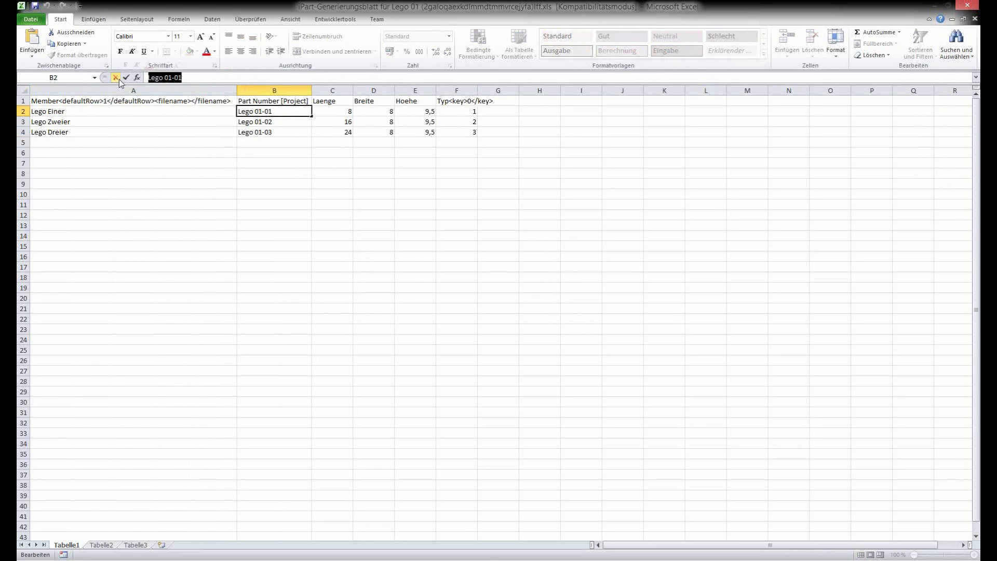
{"action": "type", "text": "="}
{"action": "left_click", "coordinate": [98, 110]}
{"action": "key", "text": "Return"}
{"action": "left_click", "coordinate": [275, 111]}
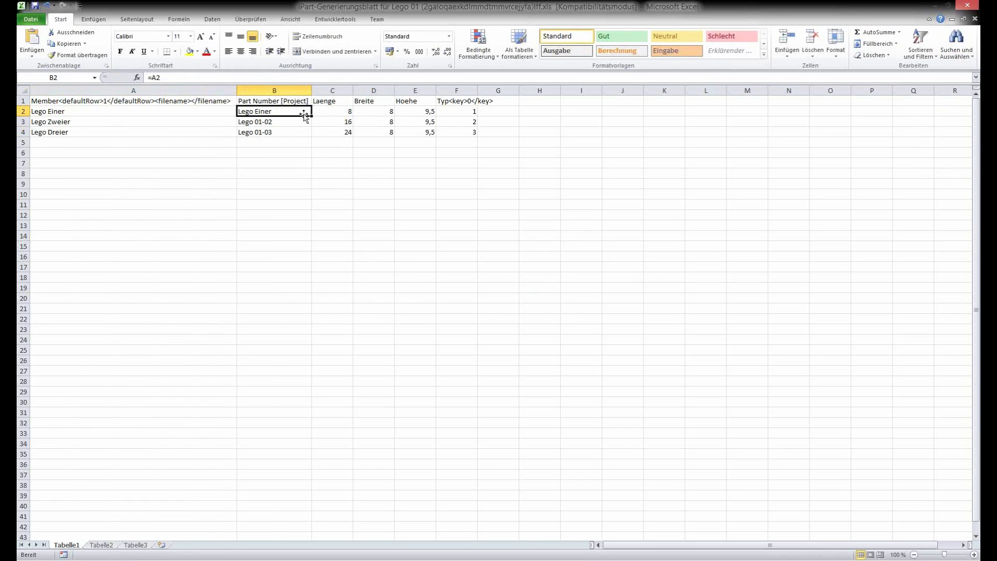
{"action": "key", "text": "shift+Down"}
{"action": "key", "text": "shift+Down"}
{"action": "key", "text": "ctrl+d"}
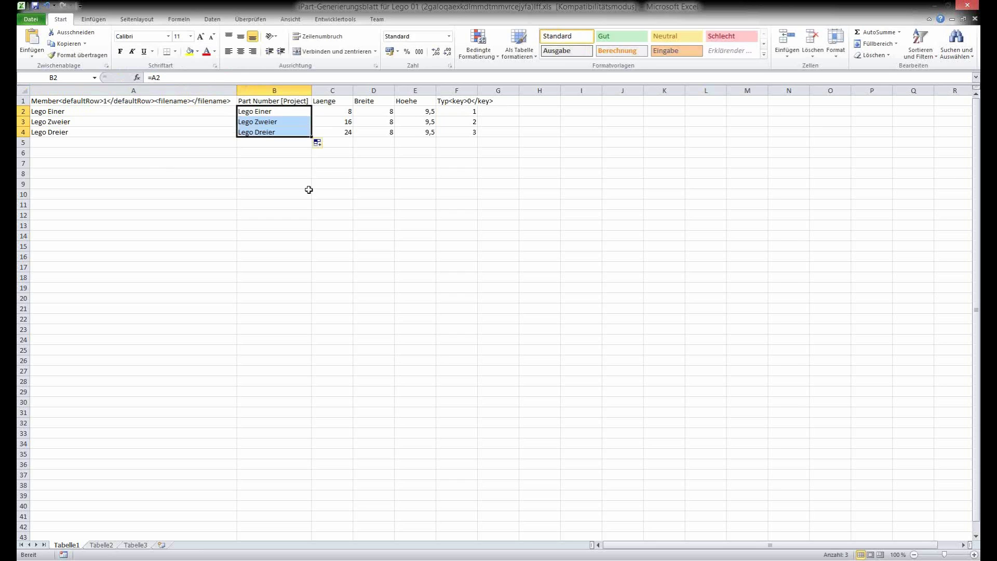
Save and close the iPart spreadsheet, return to Inventor and accept updating the document to the table values
{"action": "left_click", "coordinate": [35, 6]}
{"action": "left_click", "coordinate": [976, 7]}
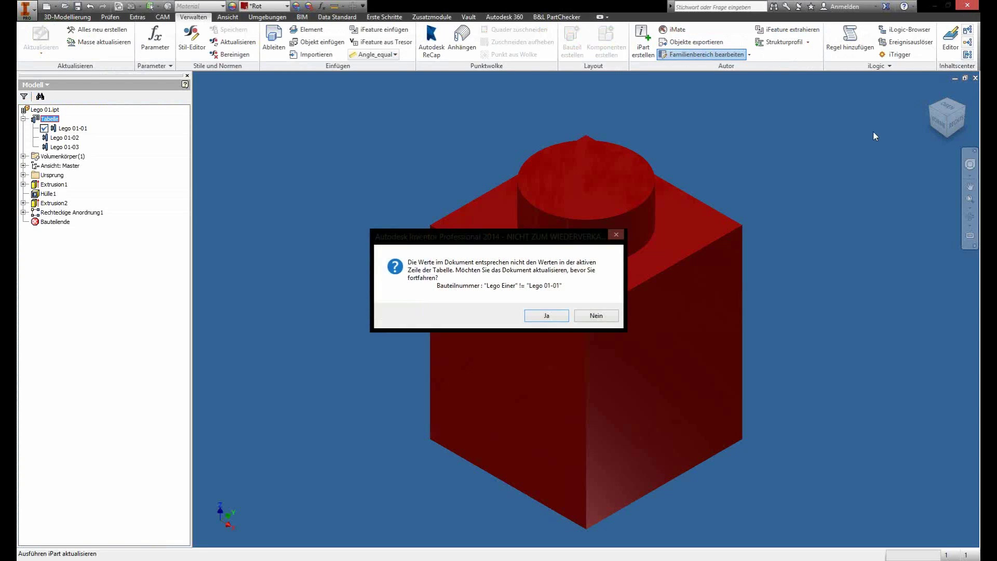
{"action": "left_click", "coordinate": [545, 316]}
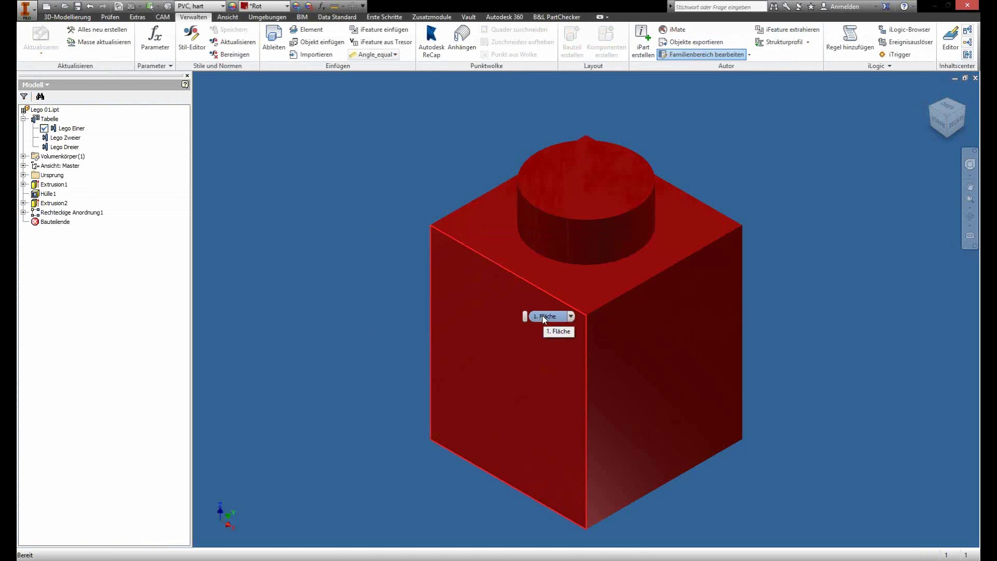
{"action": "left_click", "coordinate": [463, 233]}
{"action": "left_click", "coordinate": [213, 232]}
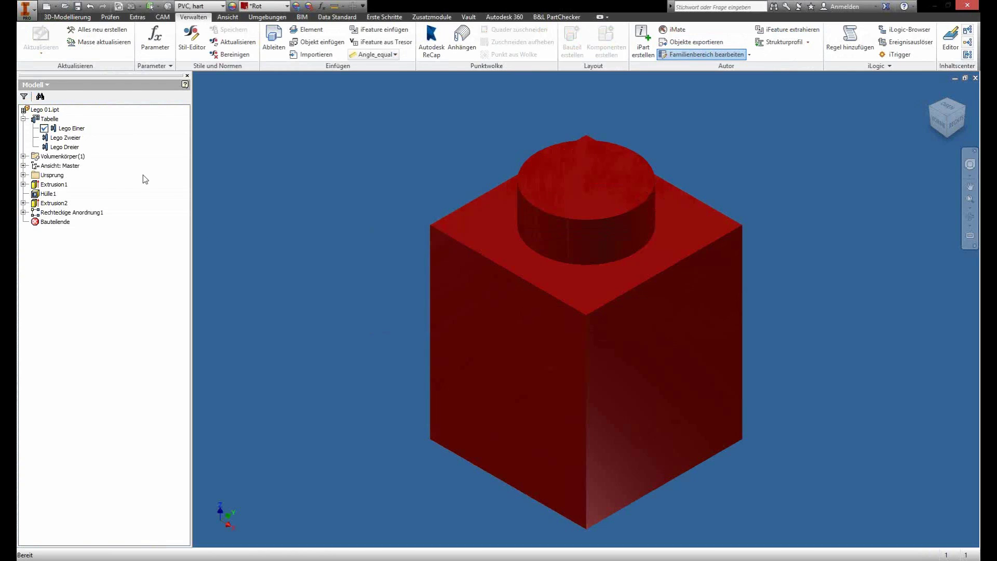
Activate the Lego Zweier and Lego Dreier members to check their geometry, ending with Lego Einer active
{"action": "double_click", "coordinate": [65, 138]}
{"action": "scroll", "coordinate": [244, 330], "scroll_direction": "up", "scroll_amount": 5}
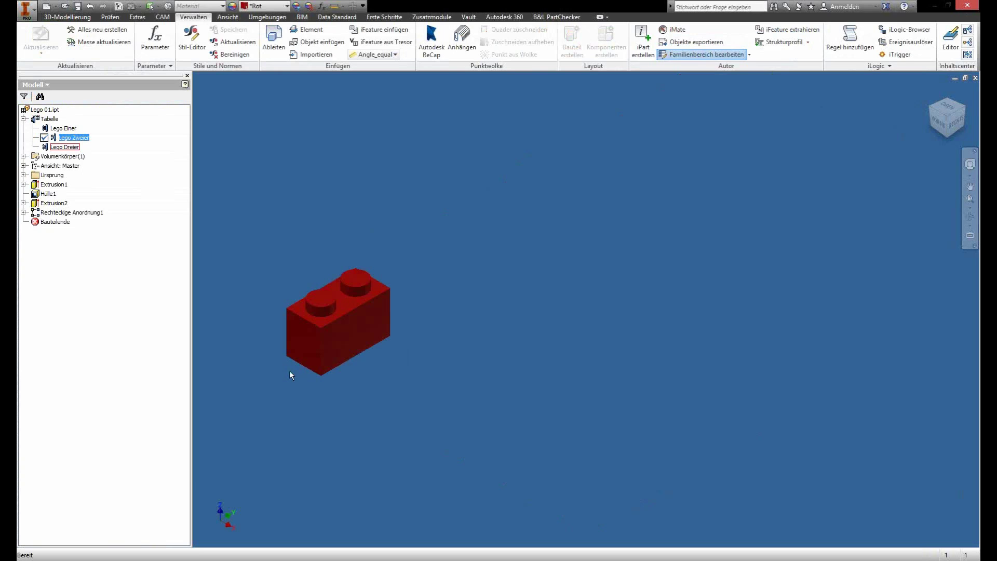
{"action": "double_click", "coordinate": [69, 147]}
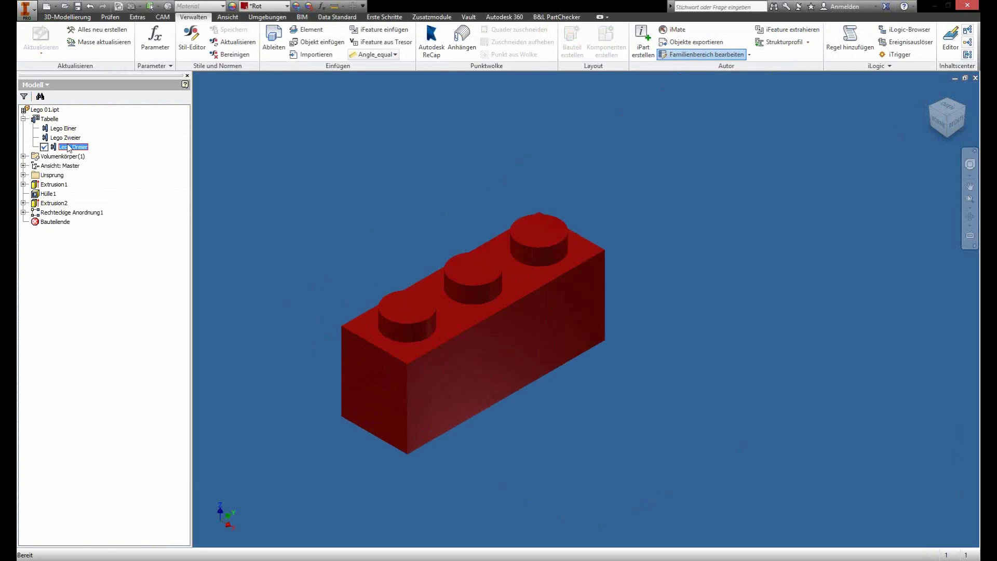
{"action": "double_click", "coordinate": [67, 138]}
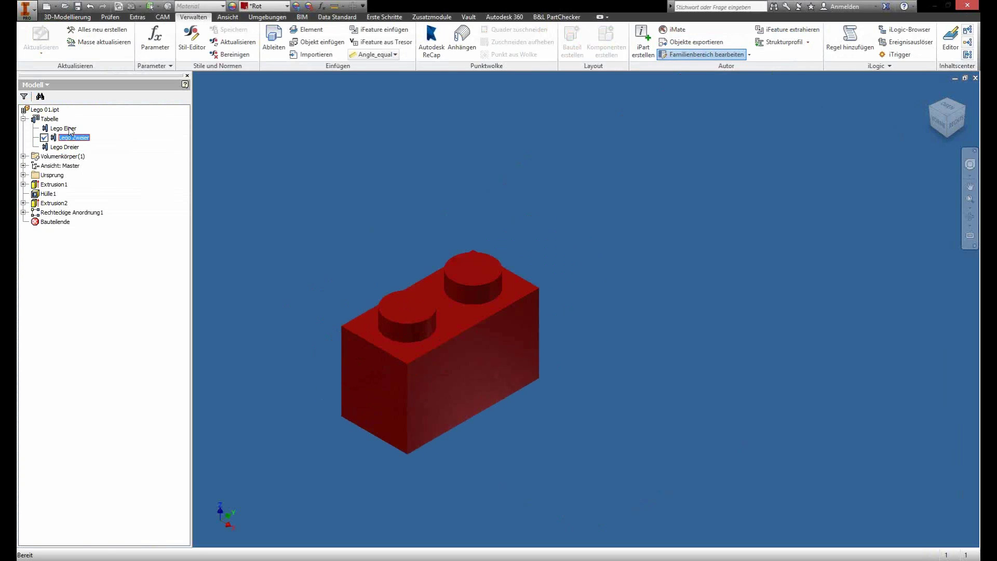
{"action": "double_click", "coordinate": [63, 128]}
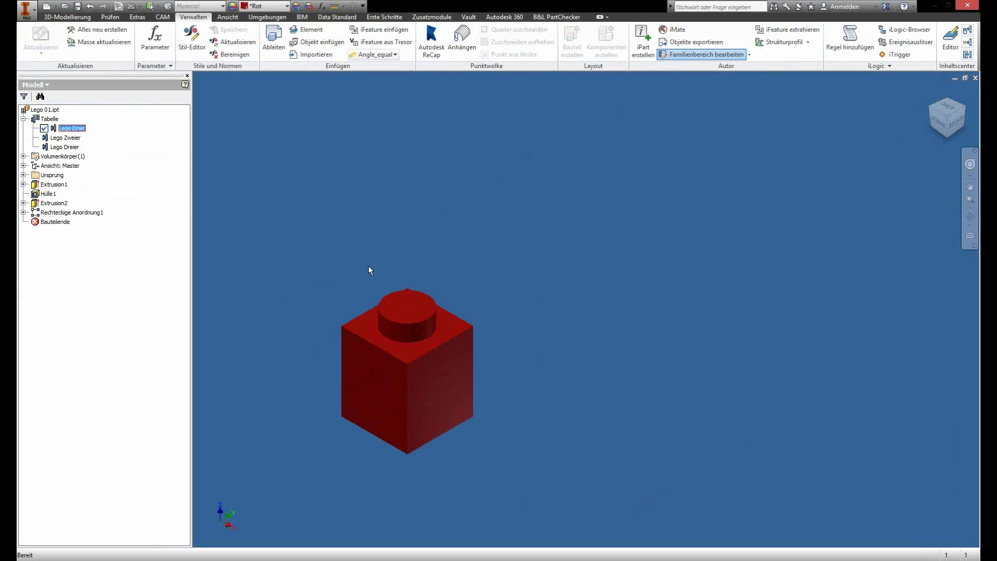
{"action": "key", "text": "Home"}
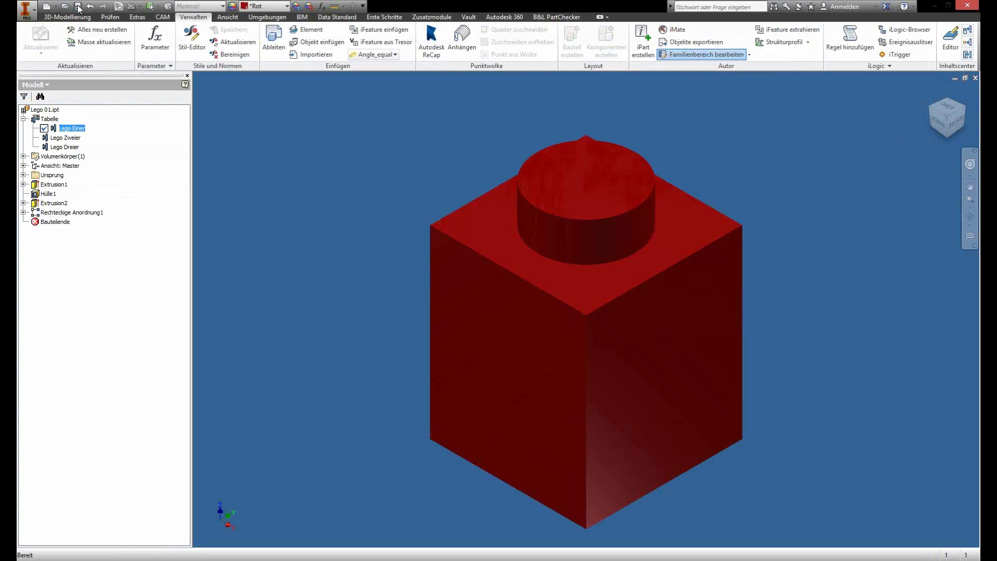
Create a new assembly from the Norm.iam template and load Lego 01.ipt from folder 001 as the component to place
{"action": "left_click", "coordinate": [48, 7]}
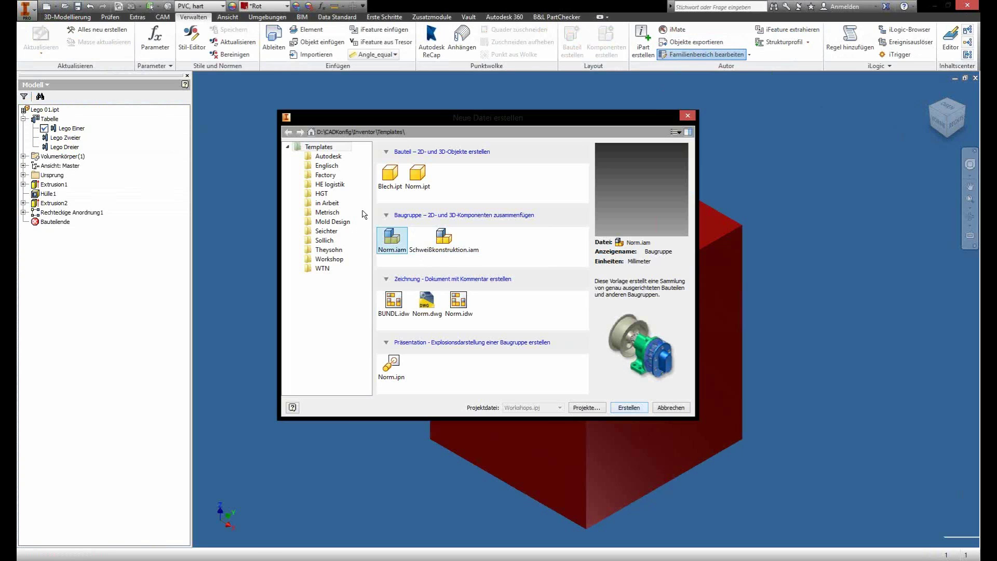
{"action": "key", "text": "Return"}
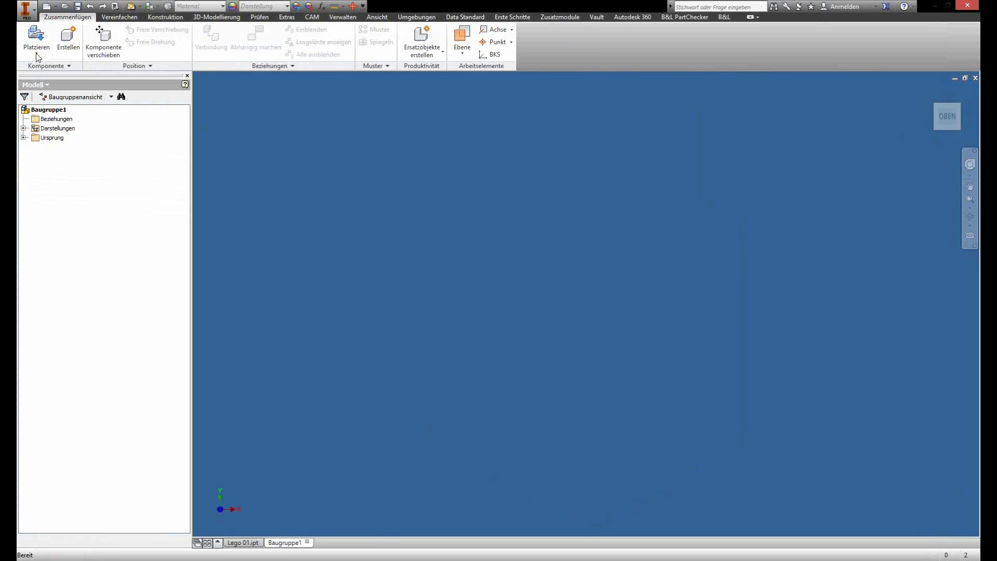
{"action": "left_click", "coordinate": [37, 52]}
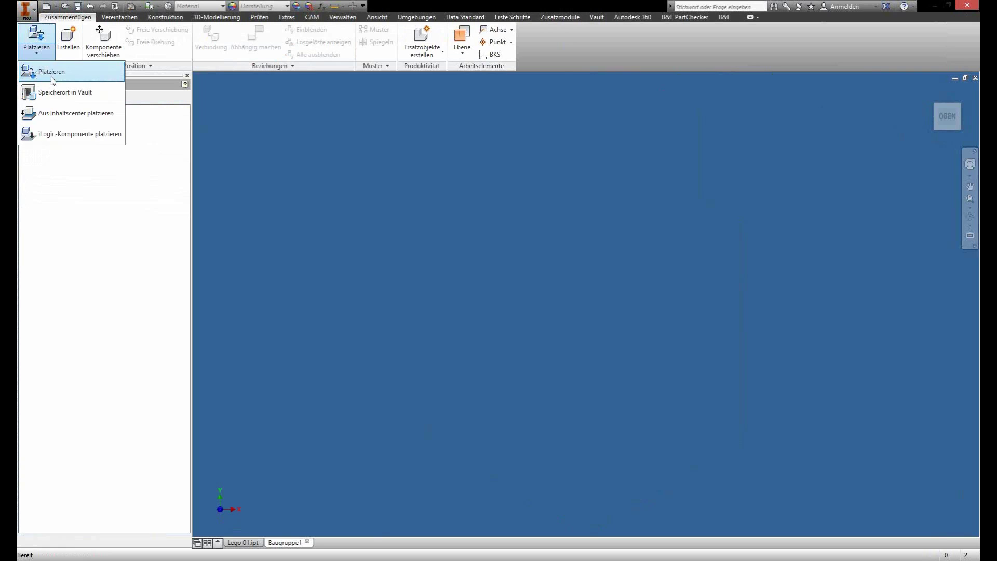
{"action": "left_click", "coordinate": [52, 78]}
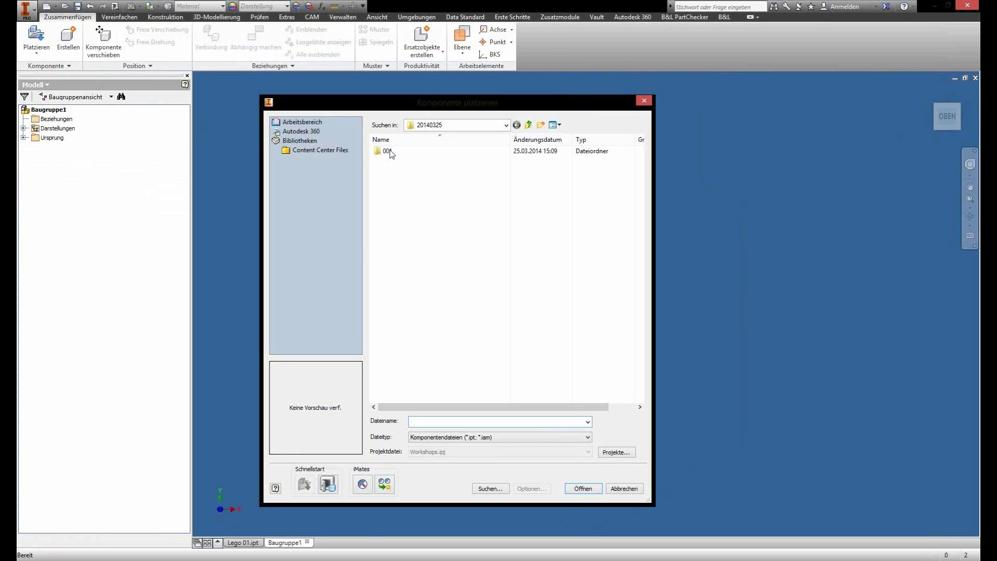
{"action": "double_click", "coordinate": [386, 151]}
{"action": "left_click", "coordinate": [401, 171]}
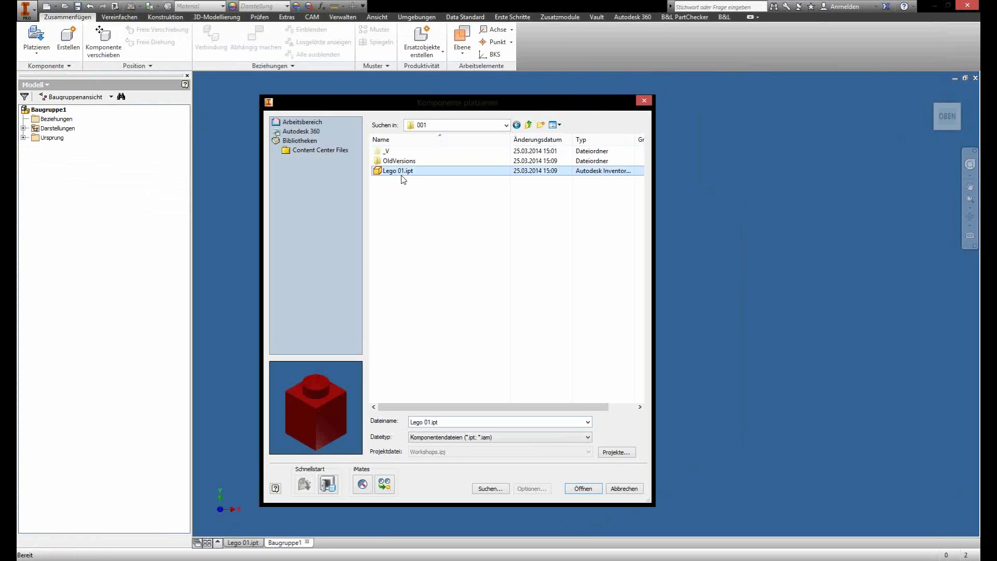
{"action": "left_click", "coordinate": [582, 488]}
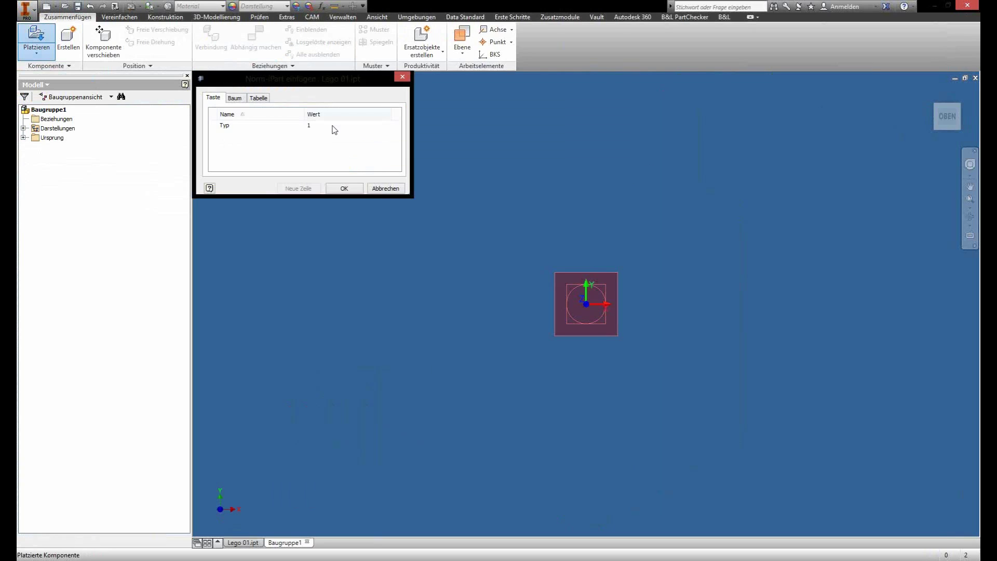
Enable all values for the Typ key in the iPart placement dialog and choose Typ 3
{"action": "left_click", "coordinate": [332, 126]}
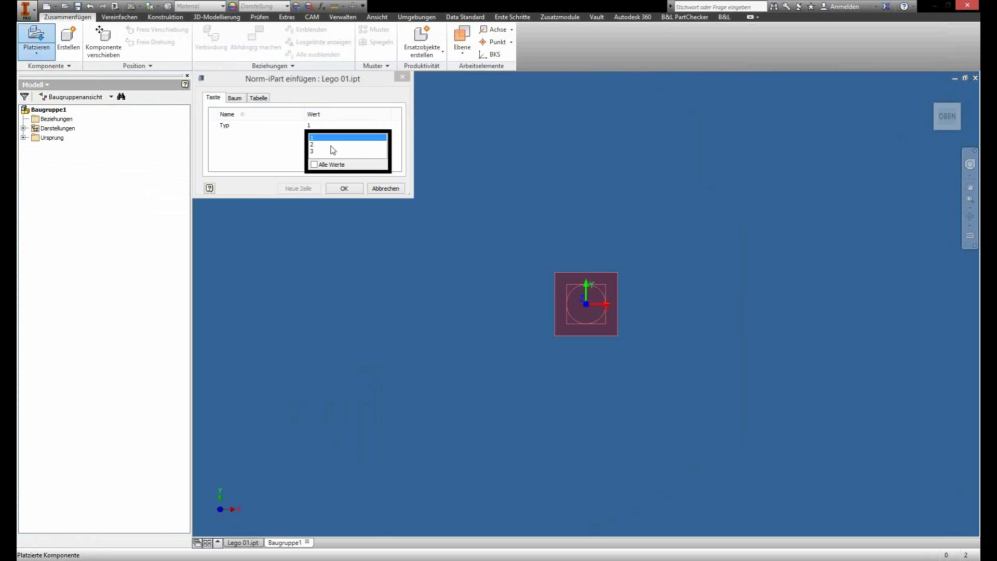
{"action": "left_click", "coordinate": [330, 144]}
{"action": "left_click", "coordinate": [334, 126]}
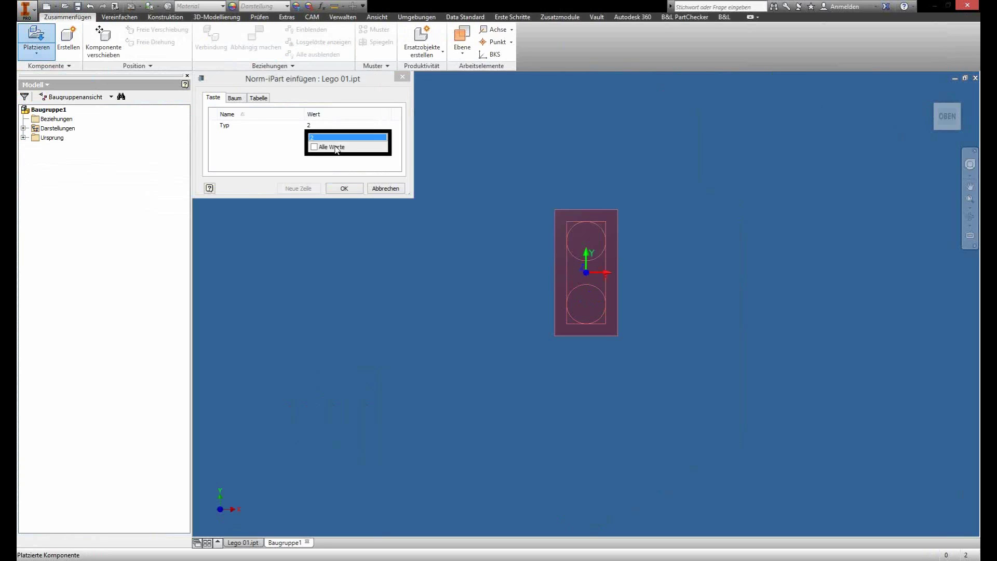
{"action": "left_click", "coordinate": [314, 147]}
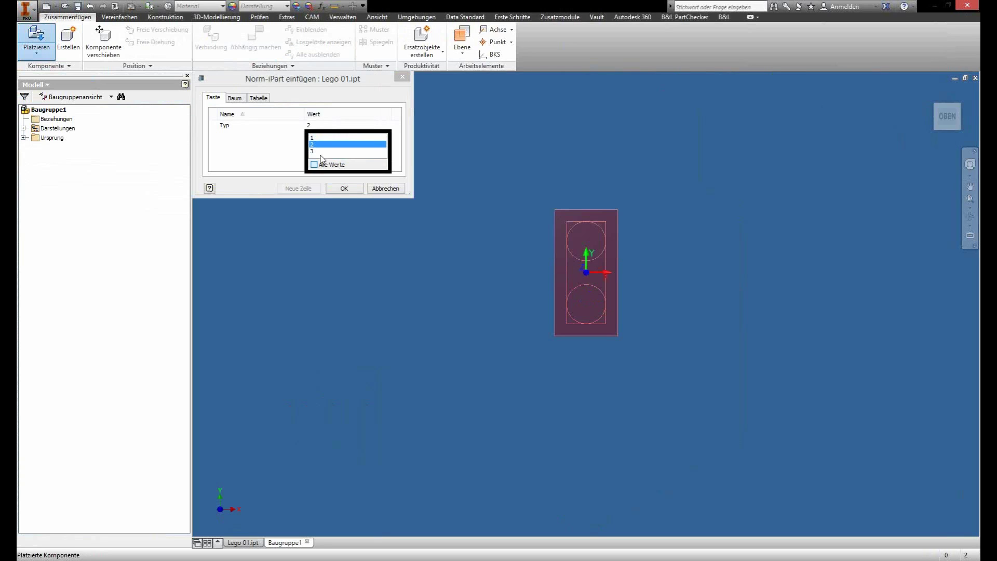
{"action": "left_click", "coordinate": [319, 131]}
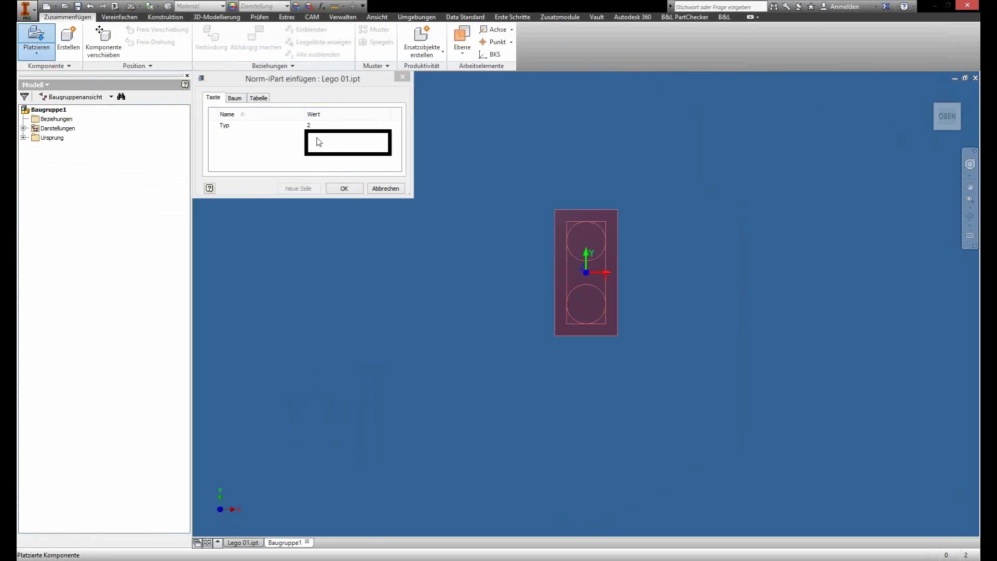
{"action": "left_click", "coordinate": [319, 142]}
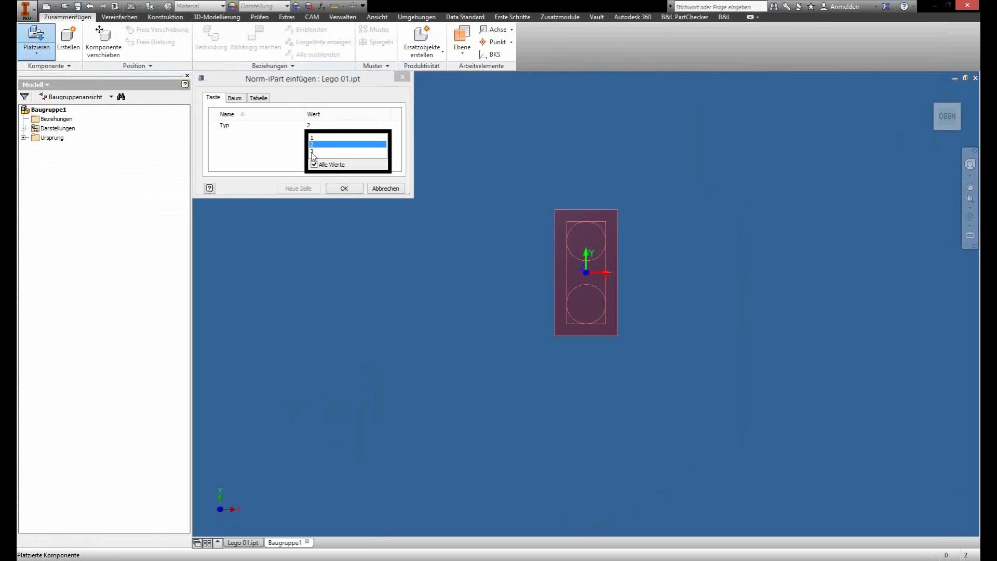
{"action": "left_click", "coordinate": [312, 151]}
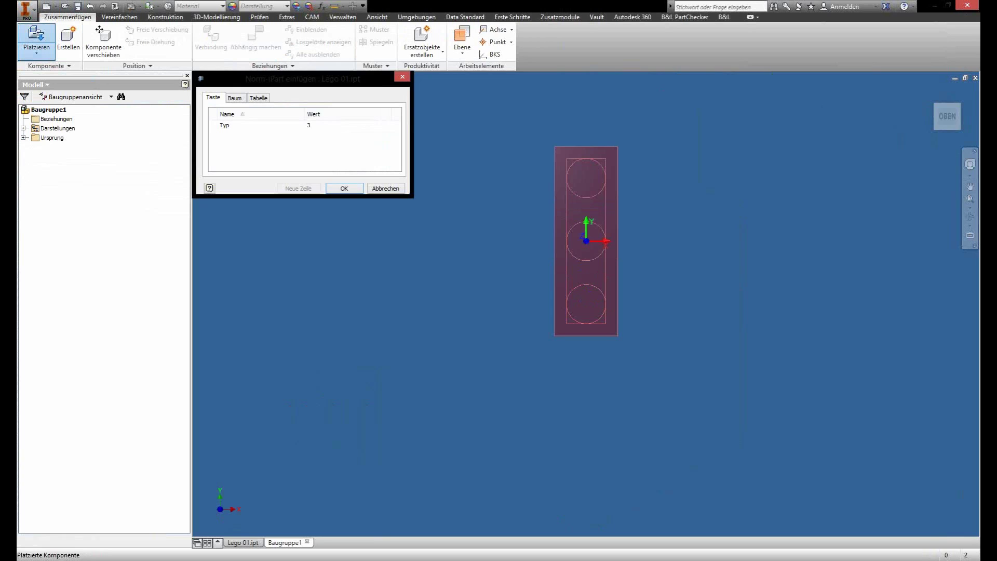
Place one instance of the three-stud brick in the assembly and end the iPart placement
{"action": "left_click", "coordinate": [394, 227]}
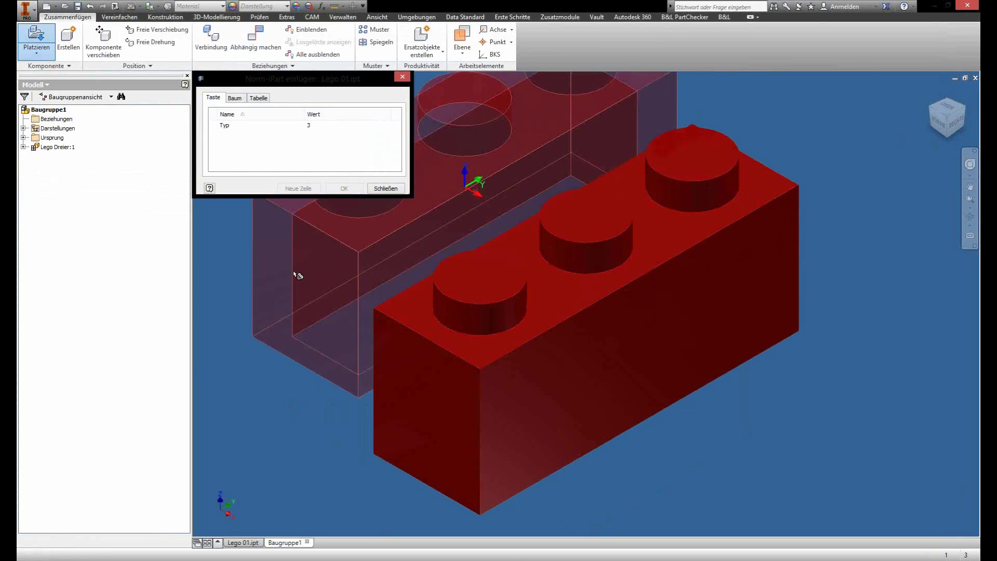
{"action": "right_click", "coordinate": [296, 270]}
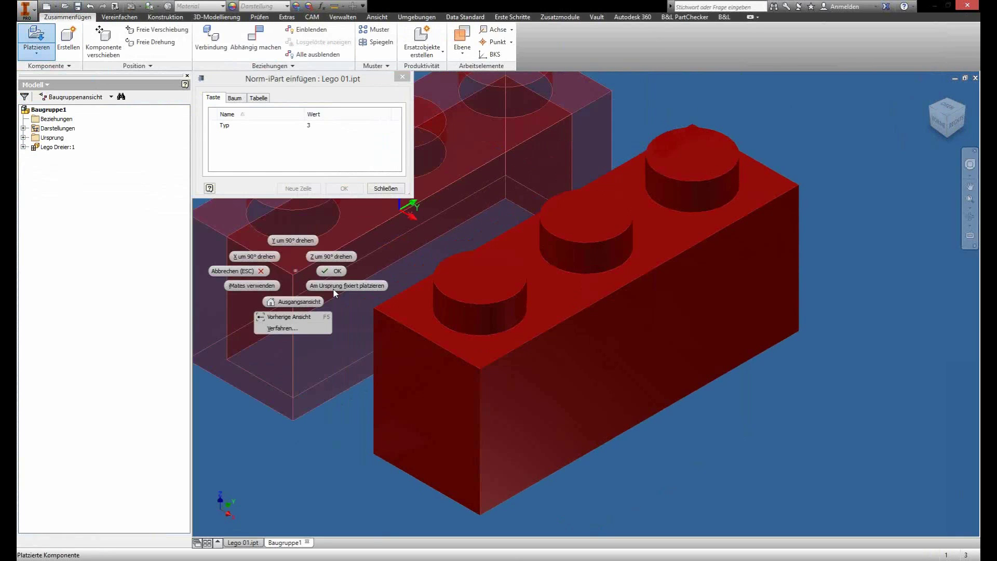
{"action": "left_click", "coordinate": [386, 188]}
{"action": "key", "text": "Escape"}
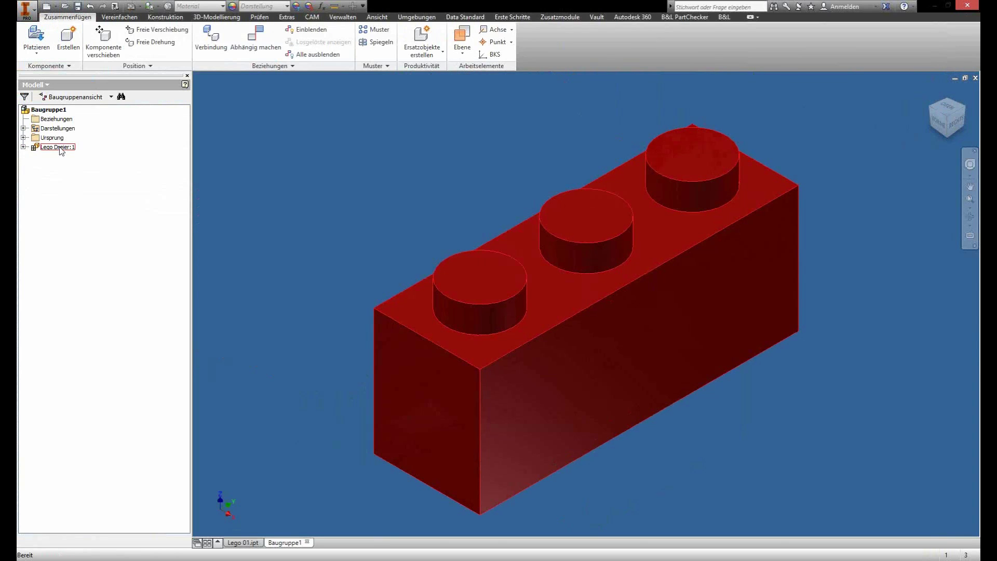
Change the placed Lego Dreier component to Typ 1 through its iPart table
{"action": "right_click", "coordinate": [61, 151]}
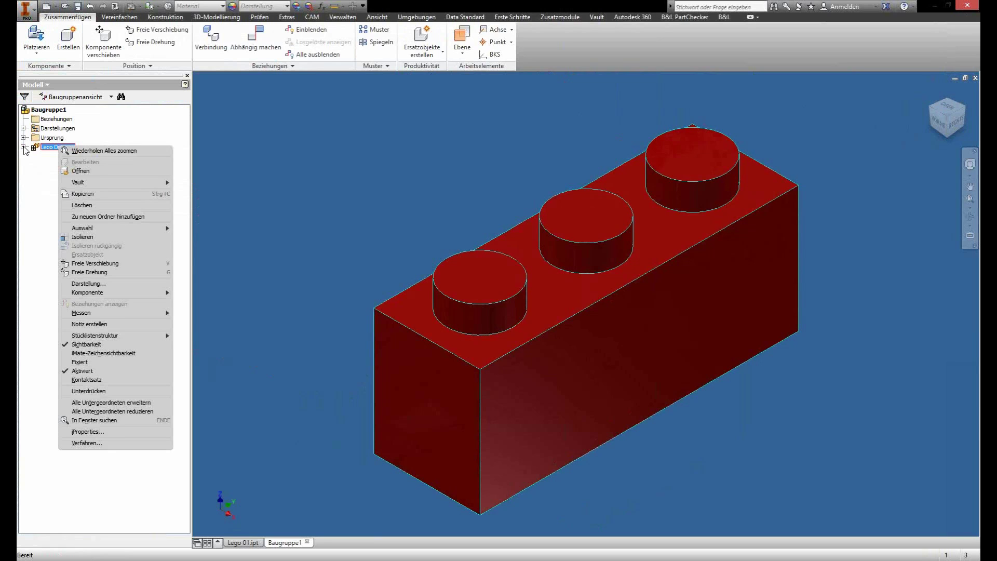
{"action": "left_click", "coordinate": [24, 147]}
{"action": "right_click", "coordinate": [54, 157]}
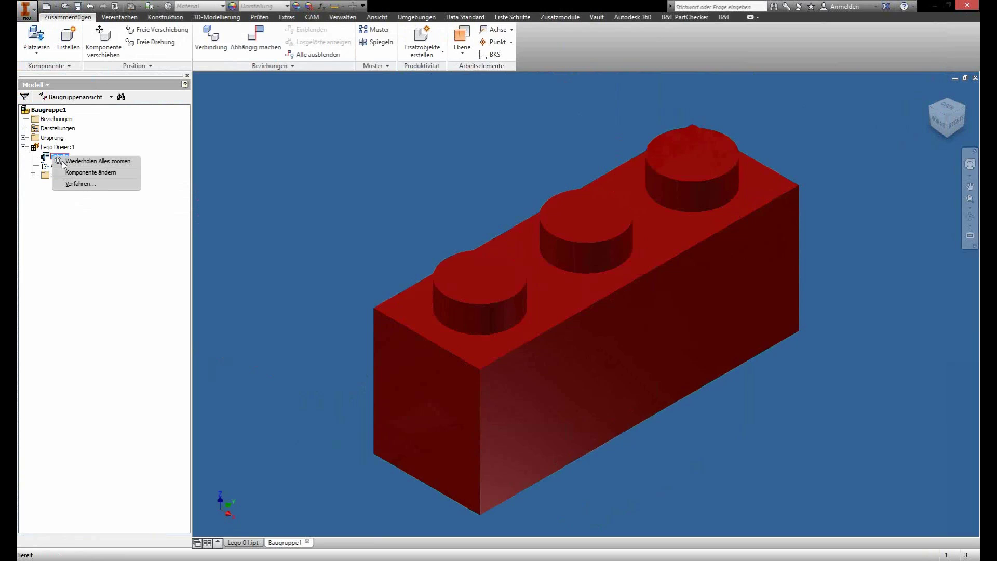
{"action": "key", "text": "k"}
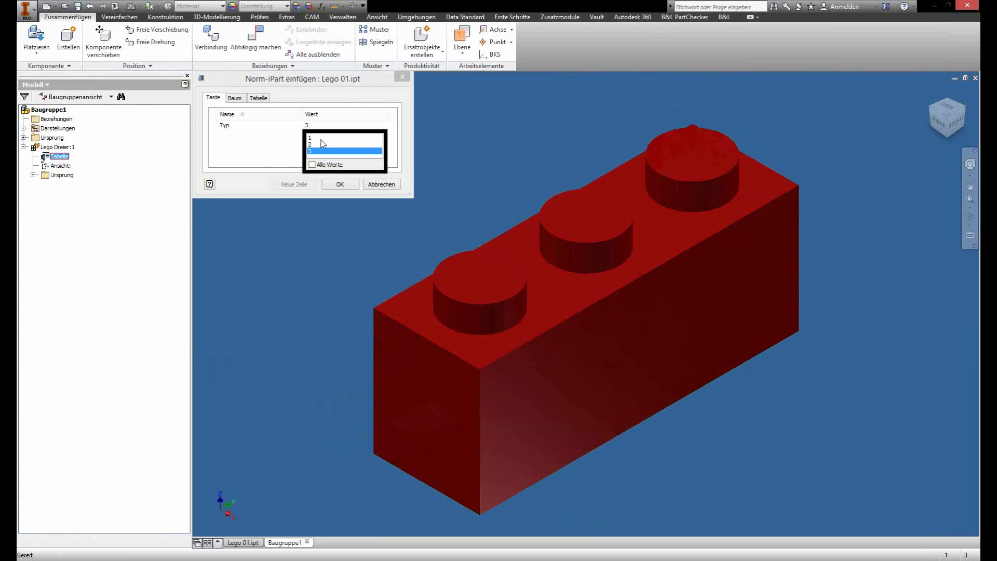
{"action": "left_click", "coordinate": [321, 138]}
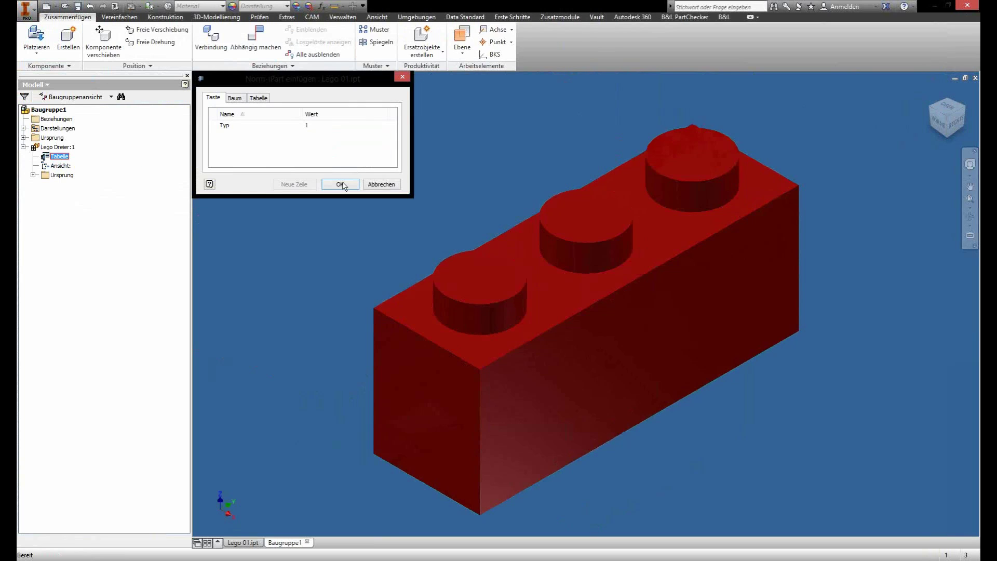
{"action": "left_click", "coordinate": [340, 184]}
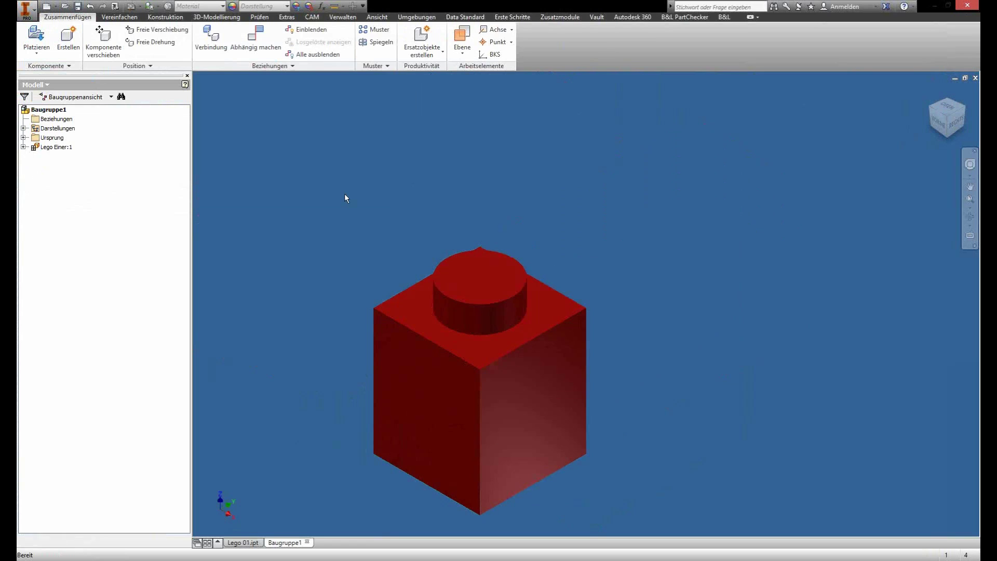
Close the assembly and return to the Lego 01.ipt part
{"action": "key", "text": "Home"}
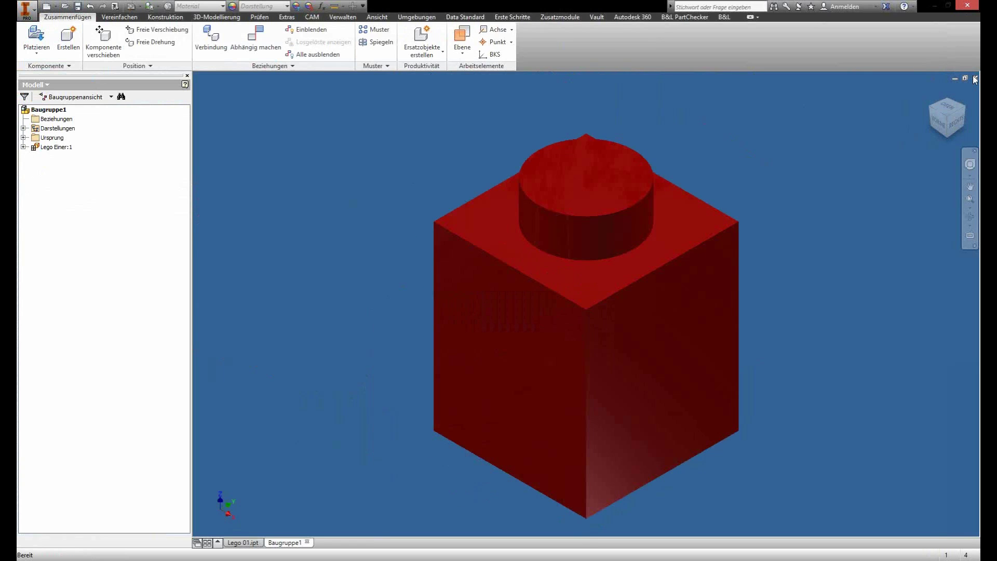
{"action": "left_click", "coordinate": [469, 306]}
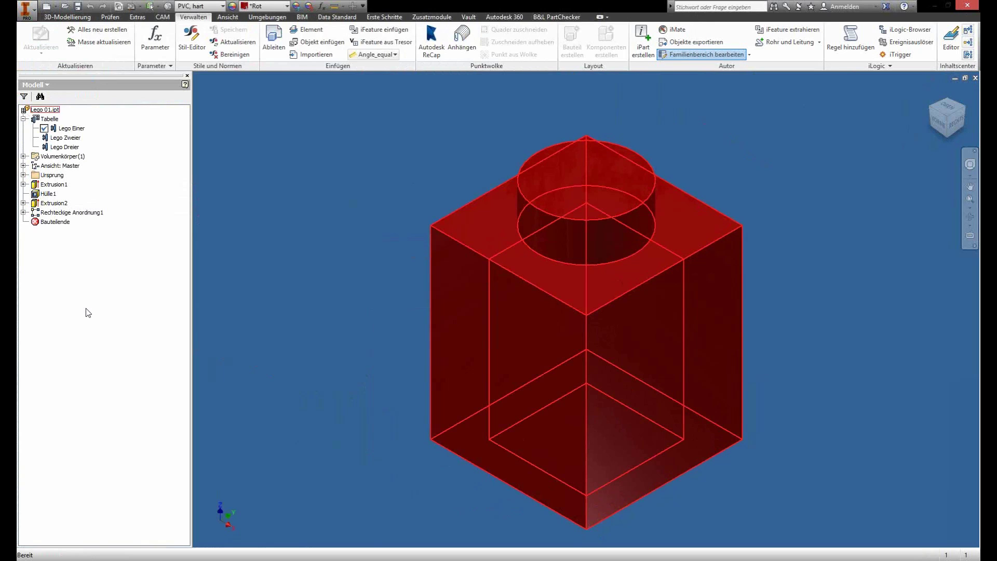
Generate the member files for Lego Zweier and Lego Dreier from the iPart table
{"action": "right_click", "coordinate": [52, 119]}
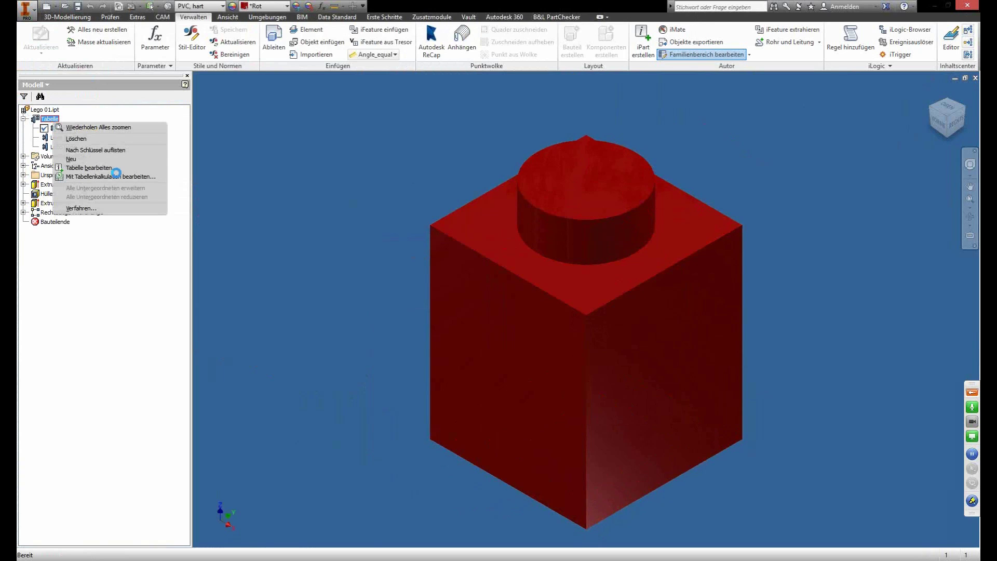
{"action": "right_click", "coordinate": [69, 138]}
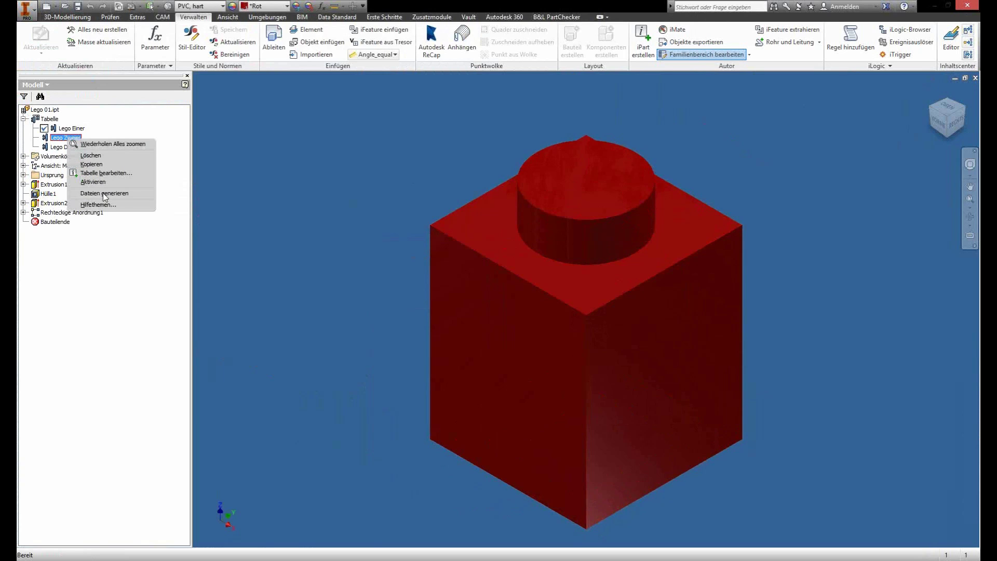
{"action": "left_click", "coordinate": [104, 193]}
{"action": "left_click", "coordinate": [62, 148]}
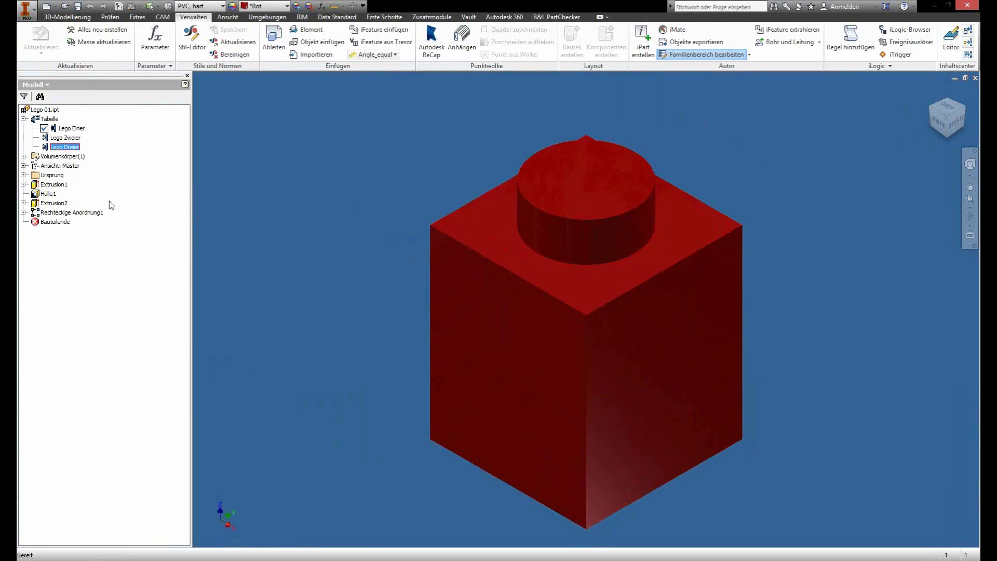
{"action": "key", "text": "shift+F10"}
{"action": "left_click", "coordinate": [109, 201]}
Open the Content Center Editor and delete the Test family and its Pumpen category under Fittings in the Workshop library
{"action": "left_click", "coordinate": [945, 47]}
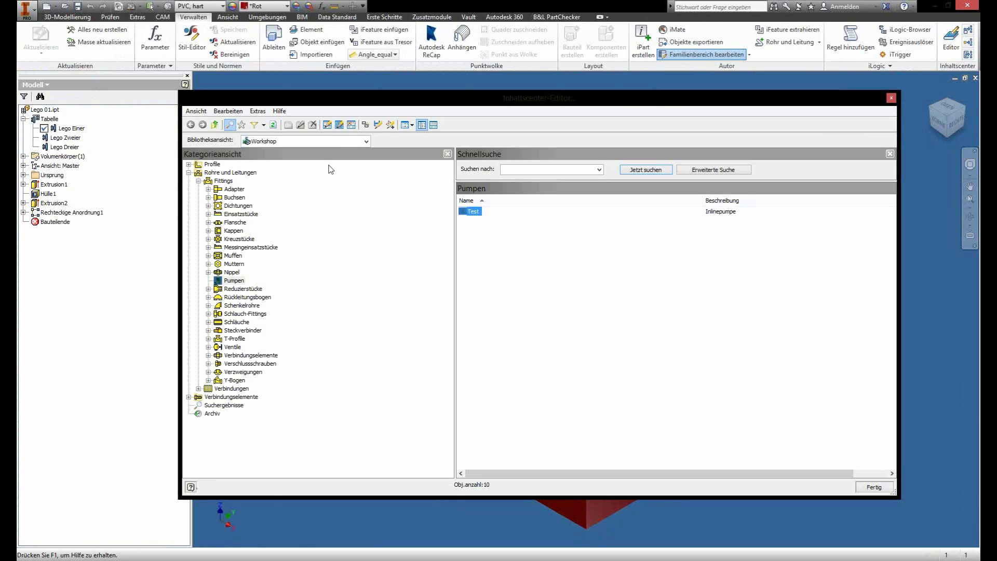
{"action": "right_click", "coordinate": [234, 280]}
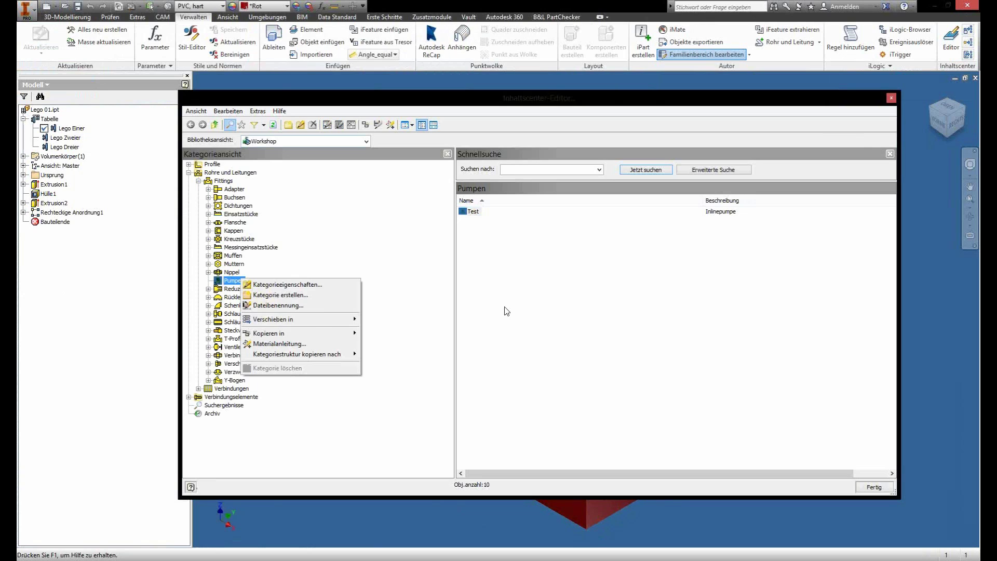
{"action": "right_click", "coordinate": [473, 301]}
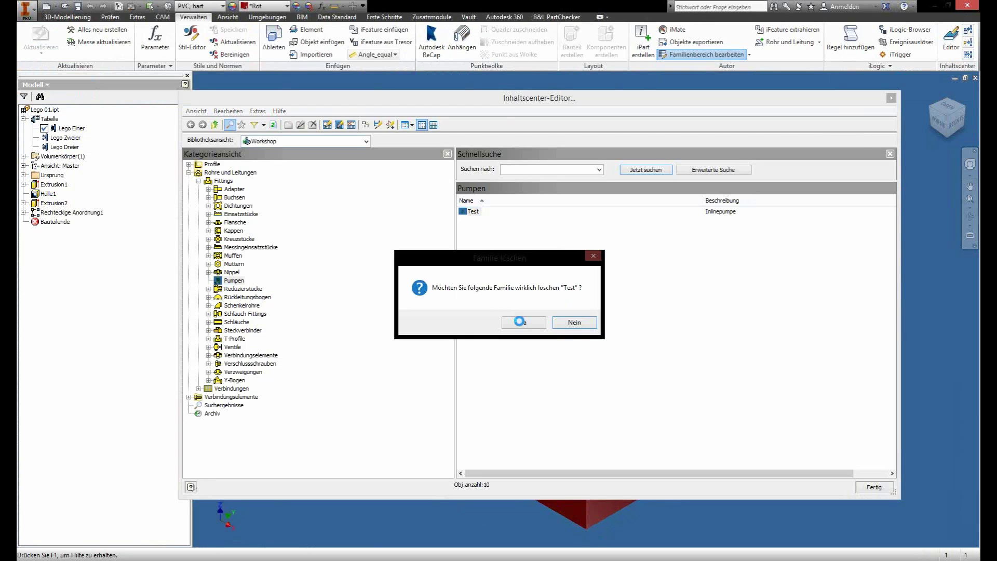
{"action": "left_click", "coordinate": [519, 321]}
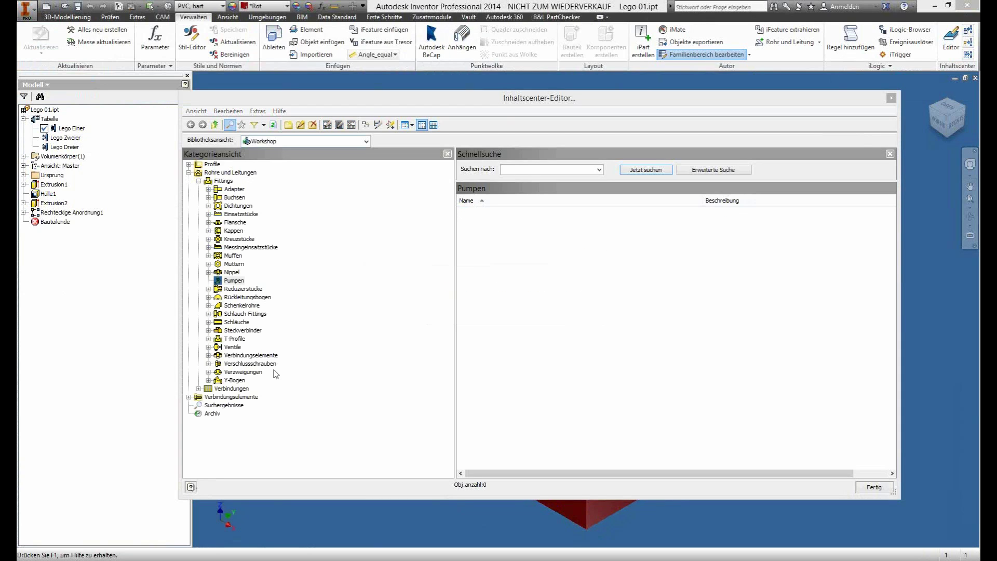
{"action": "key", "text": "shift+F10"}
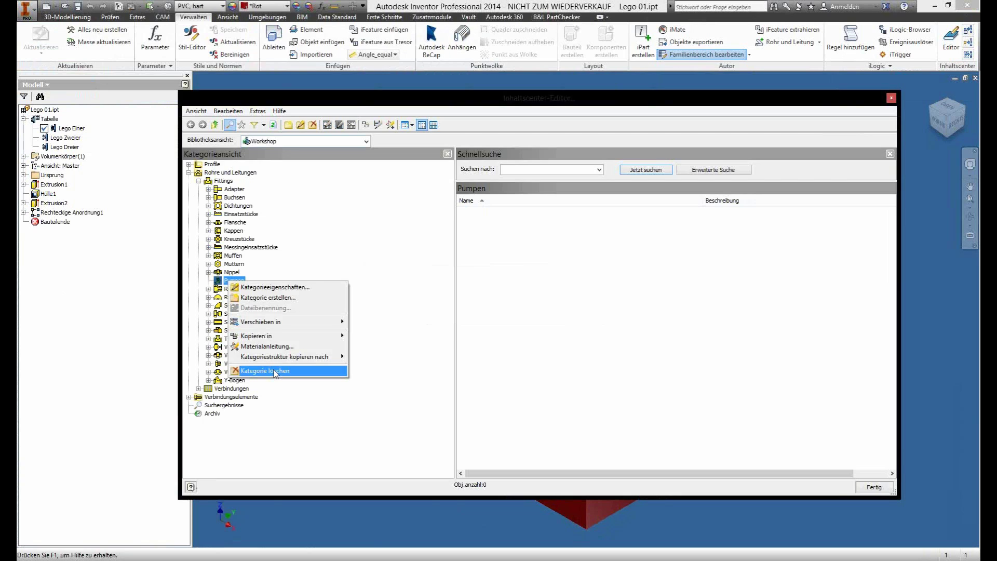
{"action": "left_click", "coordinate": [274, 371]}
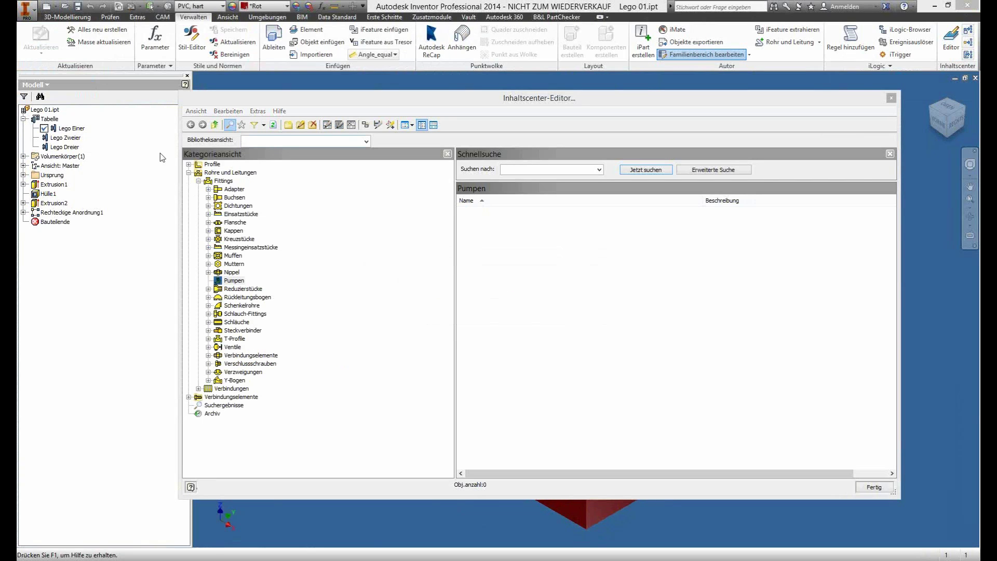
Show the merged library view and copy the category structure of Sonstige Bauteile to the Workshop library
{"action": "left_click", "coordinate": [188, 172]}
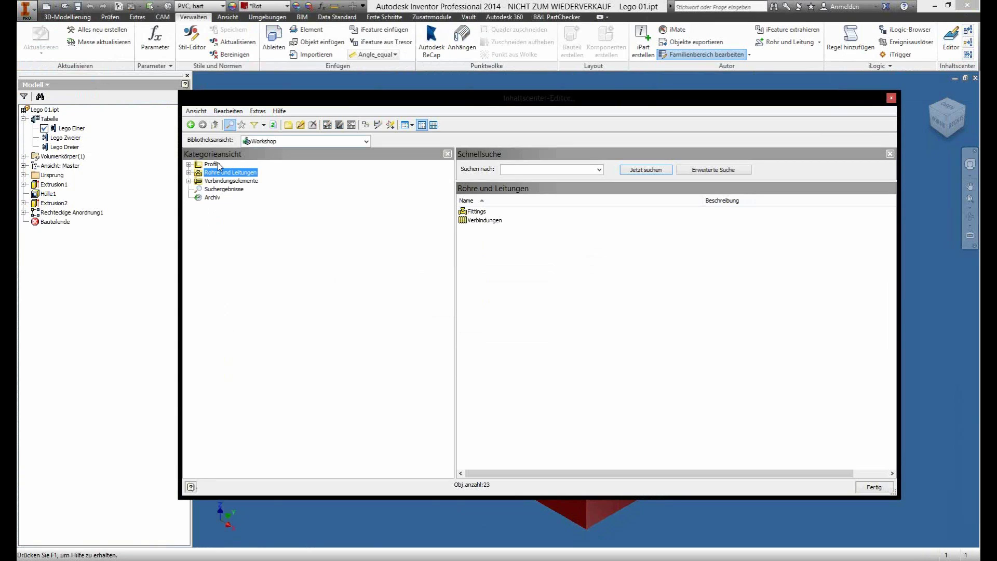
{"action": "left_click", "coordinate": [213, 164]}
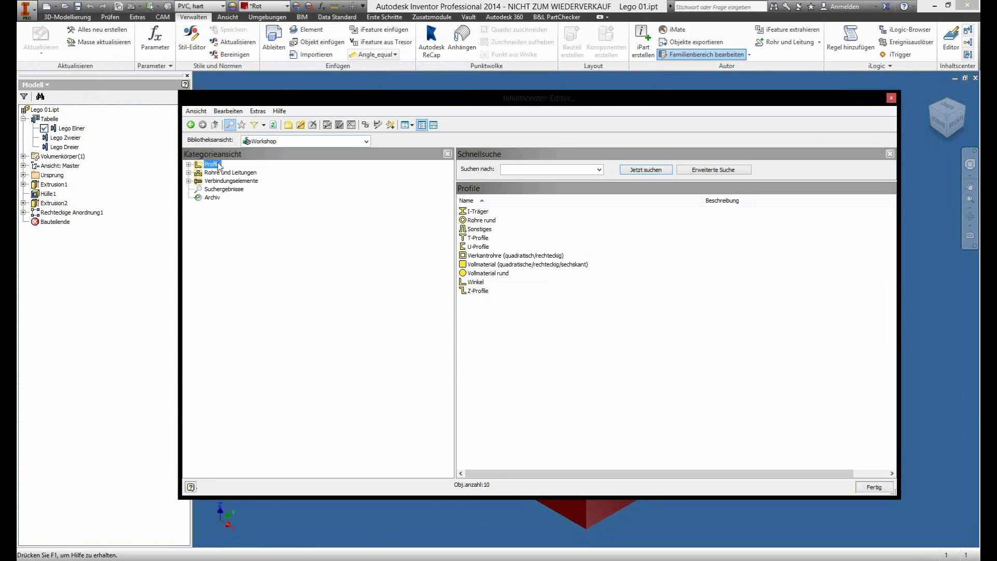
{"action": "left_click", "coordinate": [301, 143]}
{"action": "left_click", "coordinate": [284, 190]}
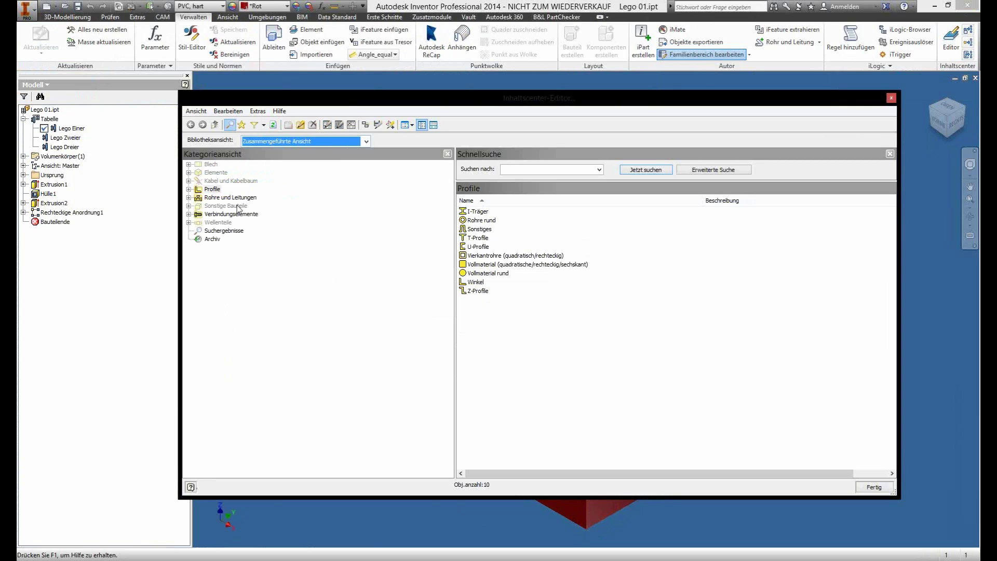
{"action": "left_click", "coordinate": [188, 207]}
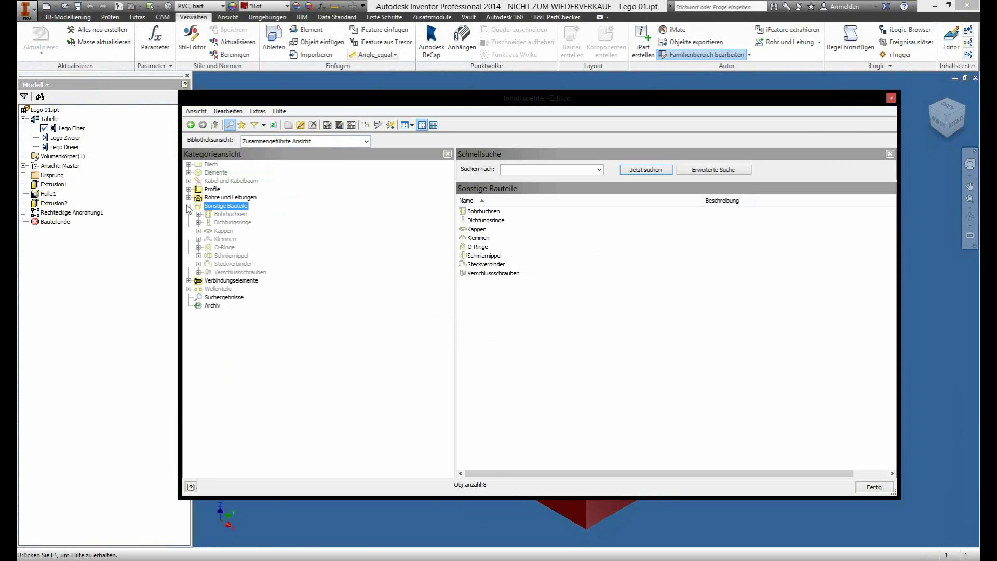
{"action": "right_click", "coordinate": [233, 212]}
{"action": "right_click", "coordinate": [224, 205]}
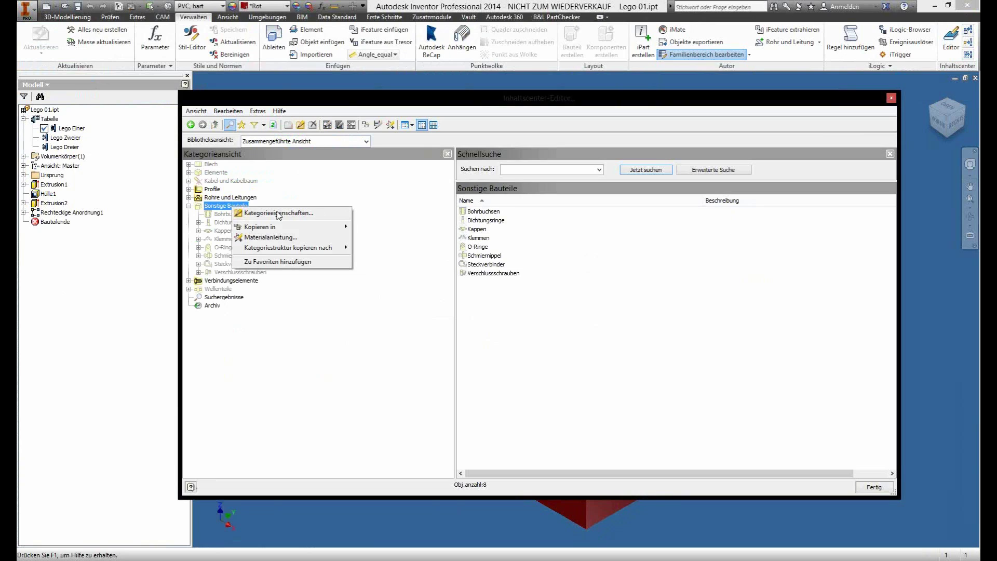
{"action": "mouse_move", "coordinate": [319, 251]}
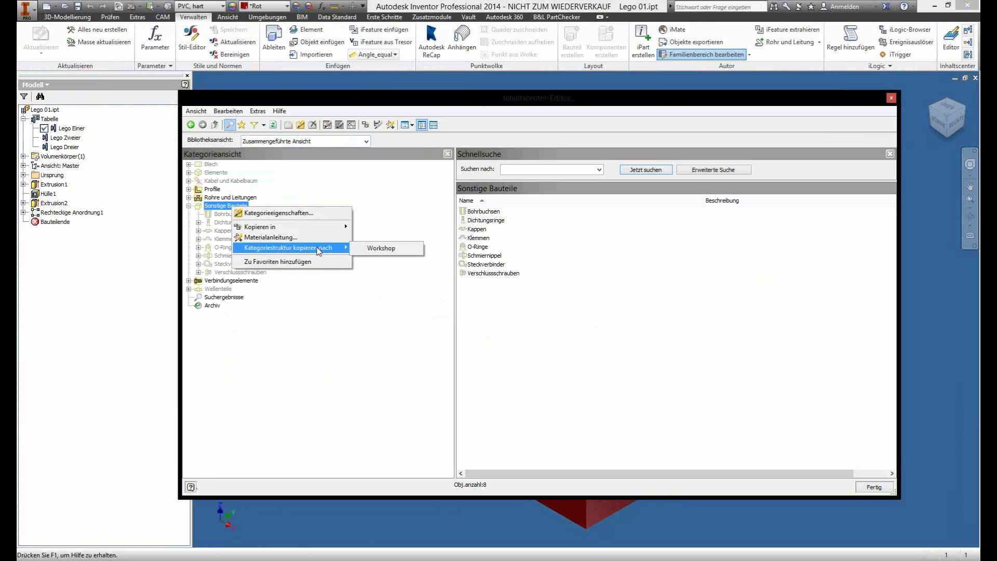
{"action": "left_click", "coordinate": [384, 248]}
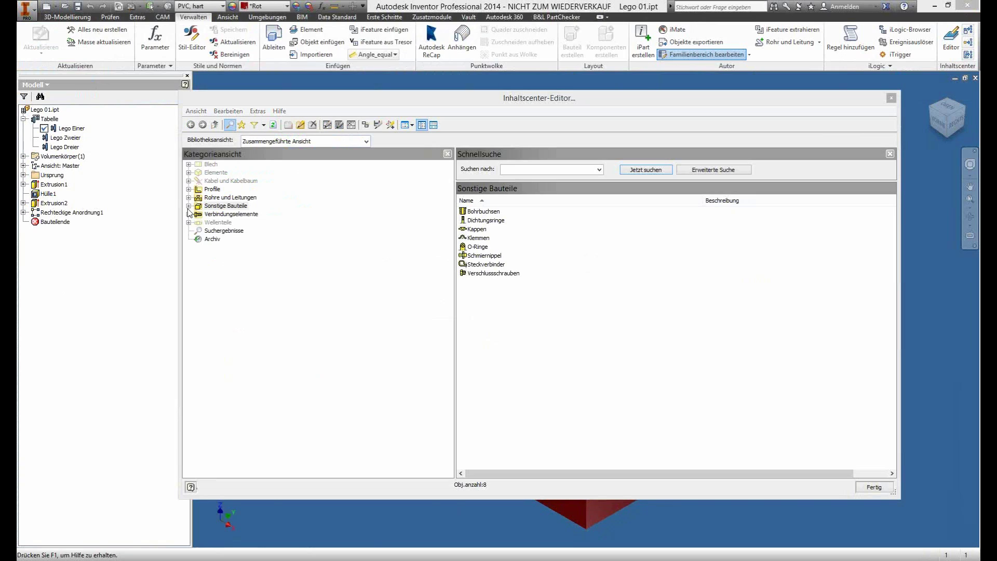
{"action": "left_click", "coordinate": [188, 207]}
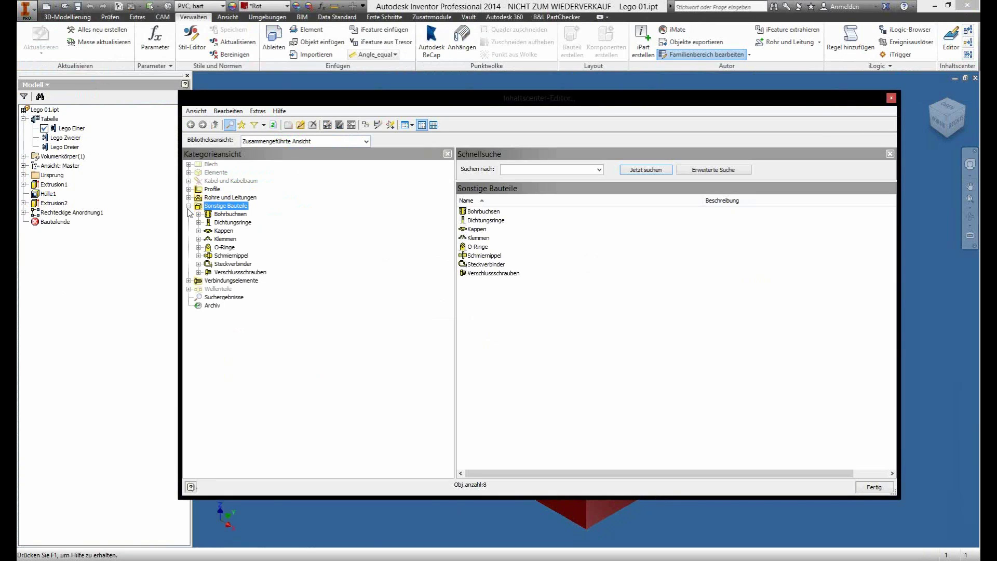
{"action": "right_click", "coordinate": [226, 208]}
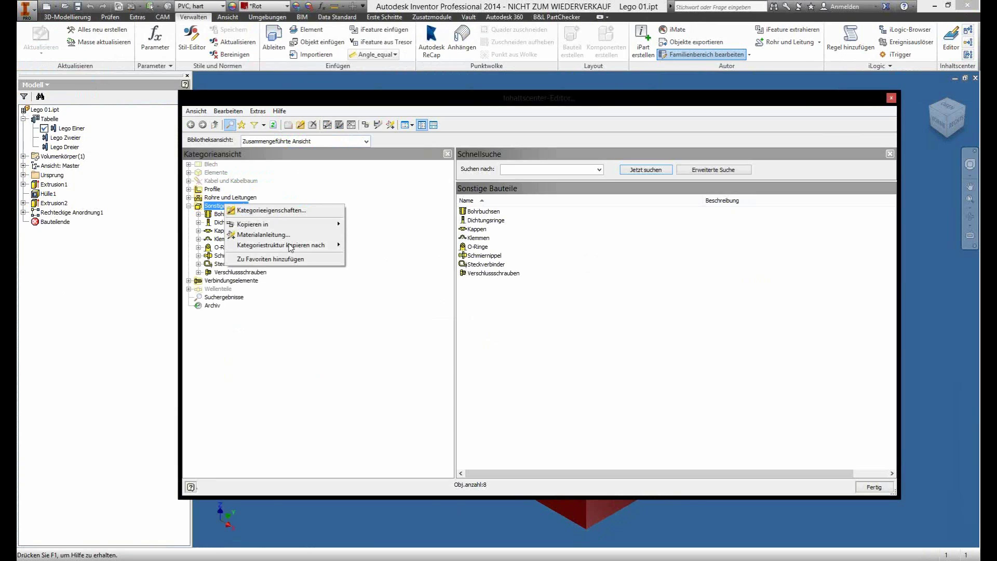
{"action": "mouse_move", "coordinate": [290, 246]}
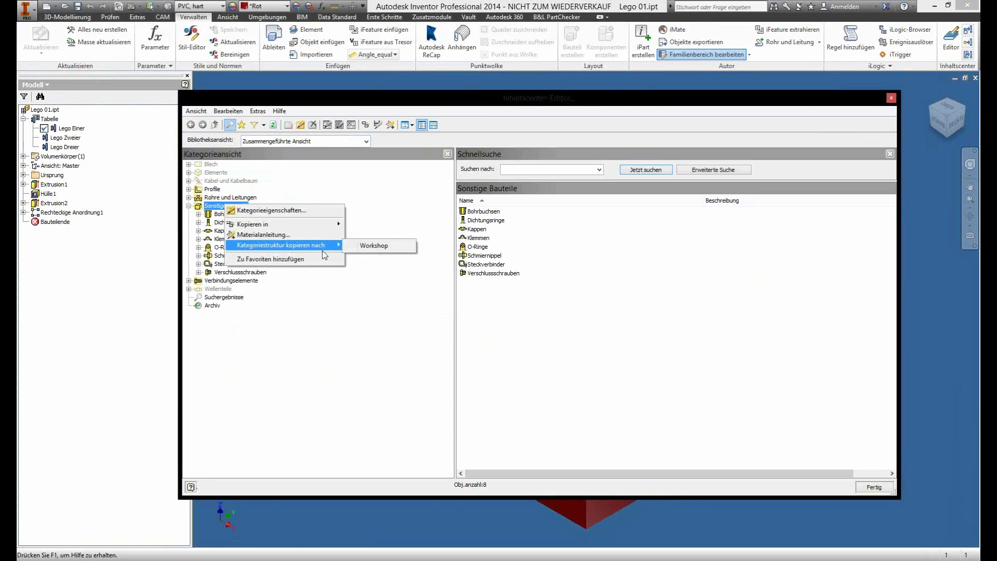
Create a category named Lego under Sonstige Bauteile in the Workshop library and close the Content Center Editor
{"action": "left_click", "coordinate": [364, 141]}
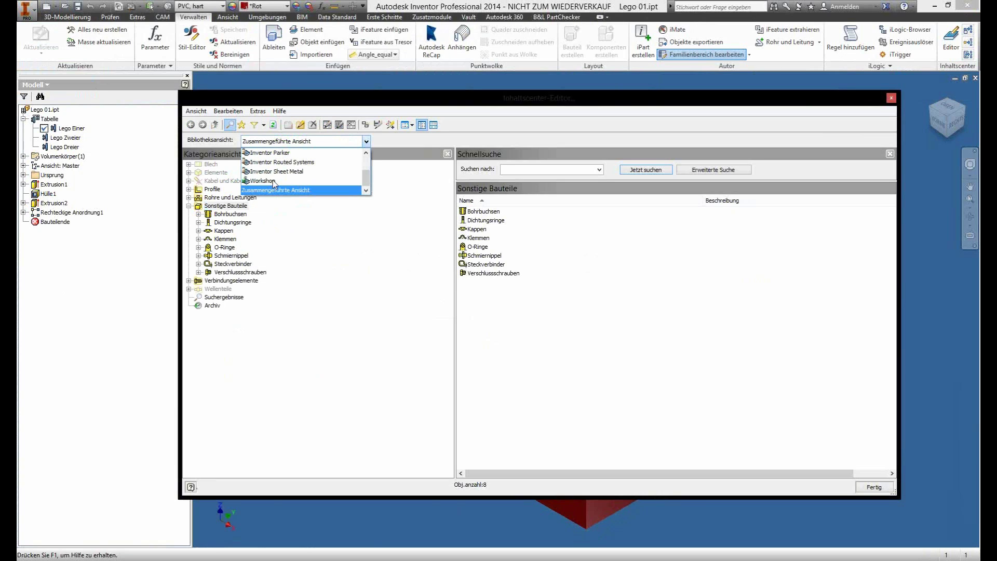
{"action": "left_click", "coordinate": [272, 180]}
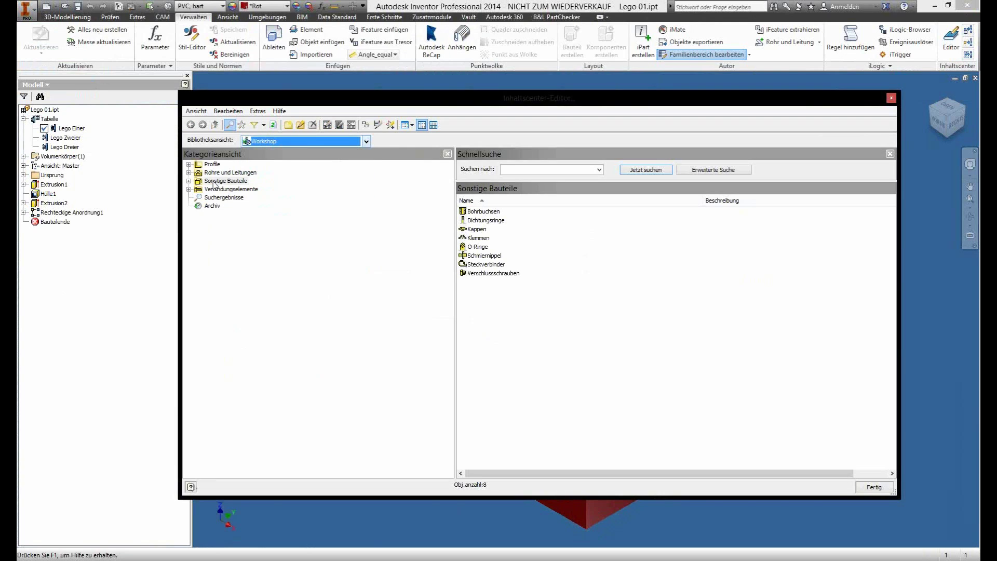
{"action": "right_click", "coordinate": [215, 182]}
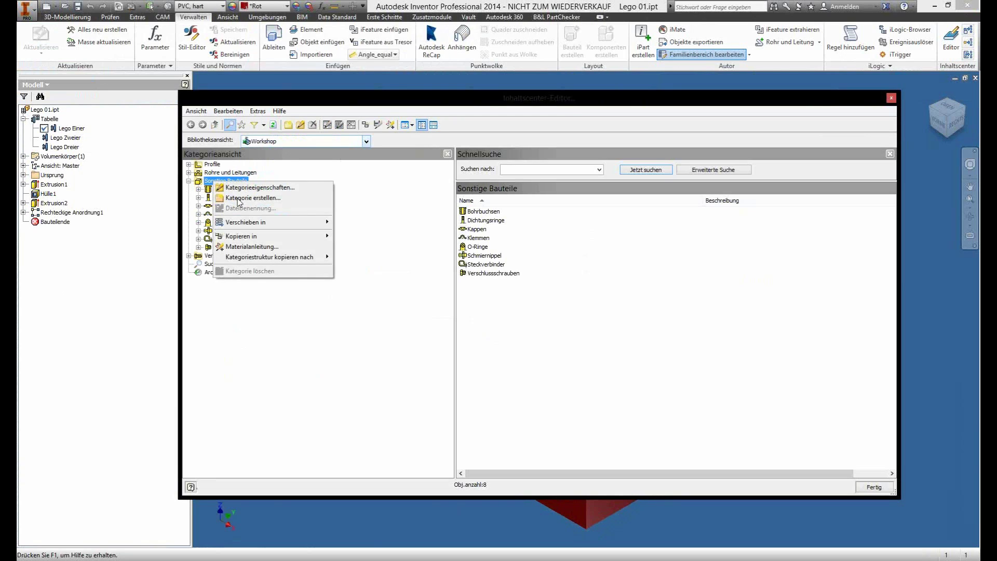
{"action": "left_click", "coordinate": [253, 197]}
{"action": "type", "text": "Lego"}
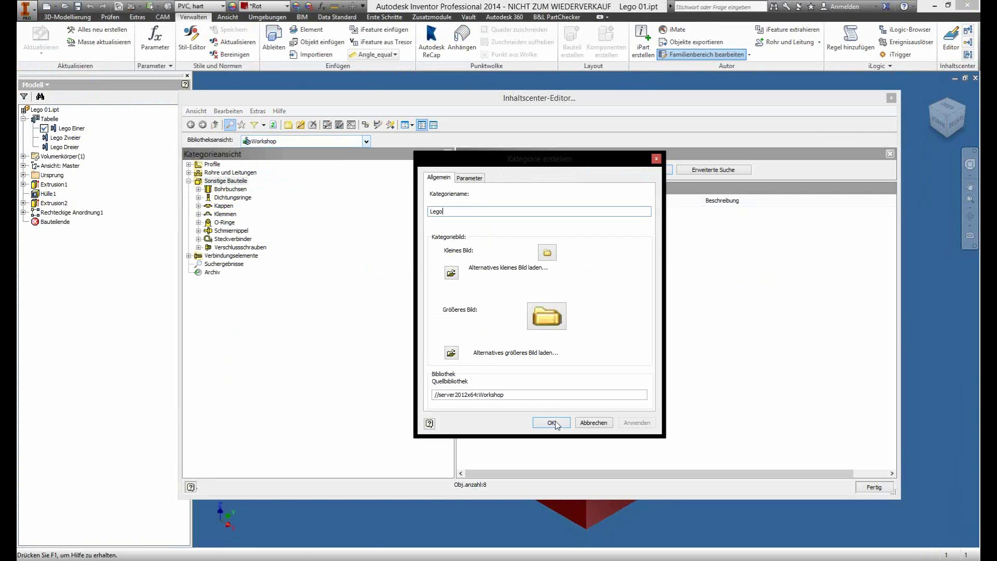
{"action": "left_click", "coordinate": [553, 422]}
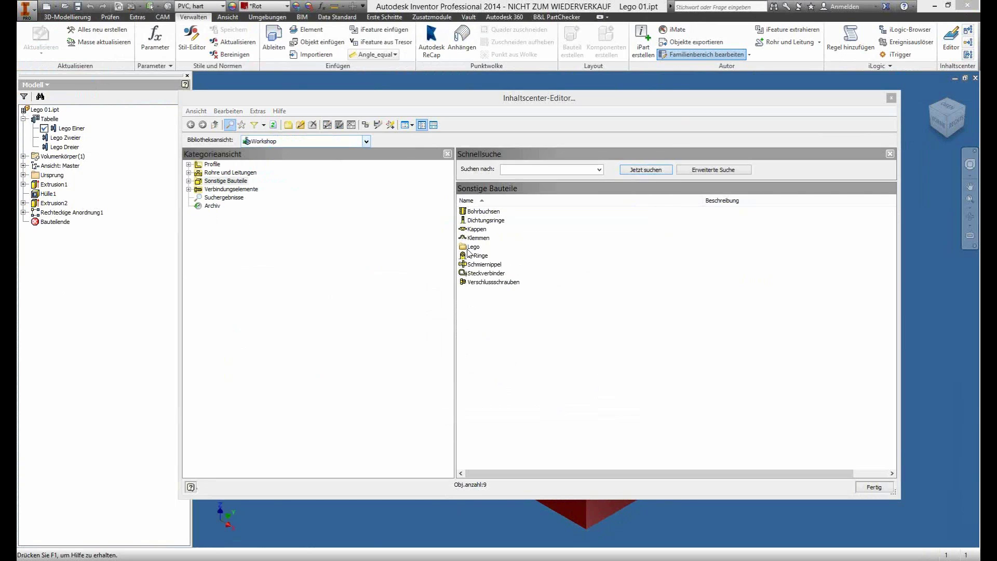
{"action": "right_click", "coordinate": [466, 248]}
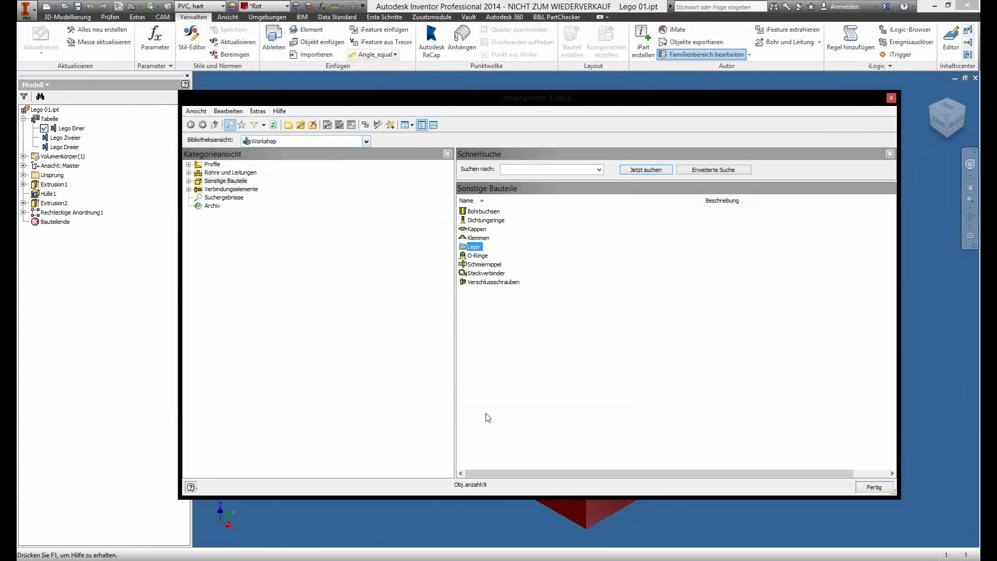
{"action": "left_click", "coordinate": [872, 487]}
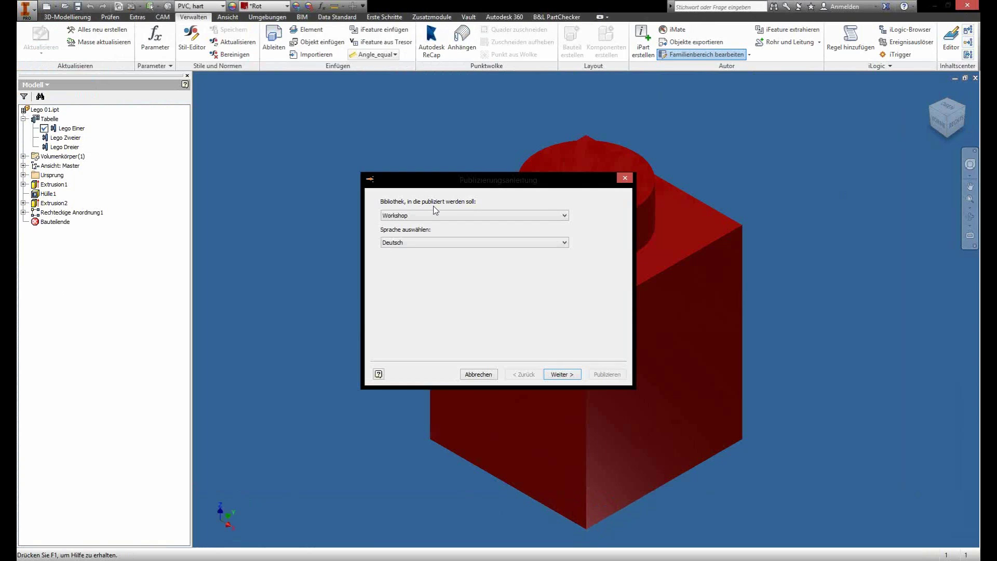
Set up publishing of the Lego iPart to the Workshop library in Deutsch, with category Lego and Typ as the key column
{"action": "left_click", "coordinate": [469, 215]}
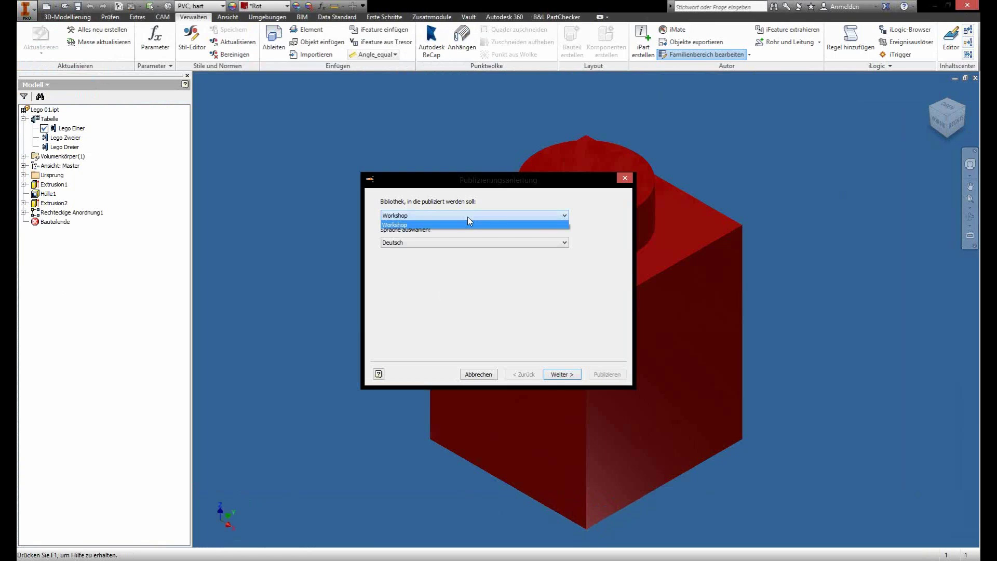
{"action": "left_click", "coordinate": [467, 218]}
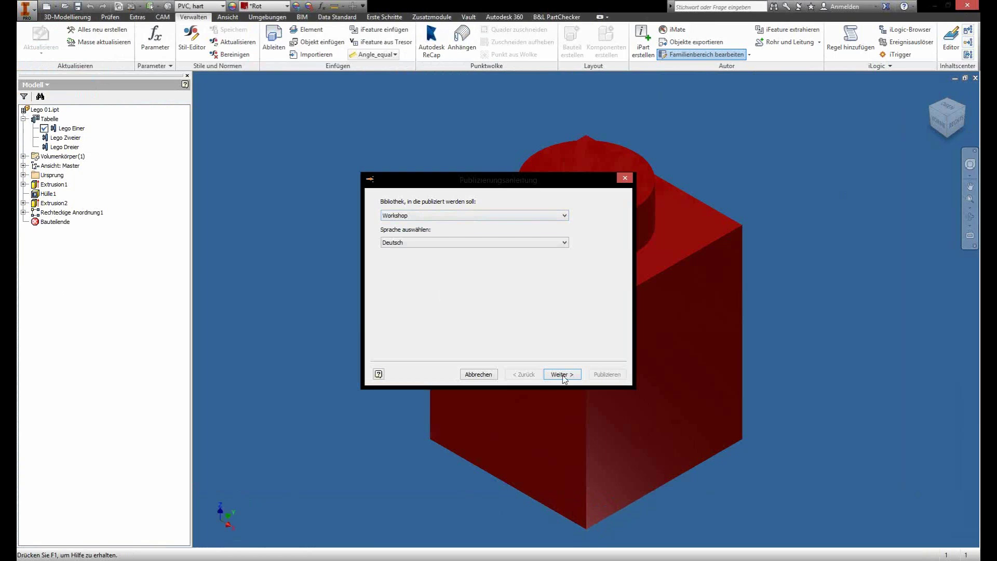
{"action": "left_click", "coordinate": [562, 375]}
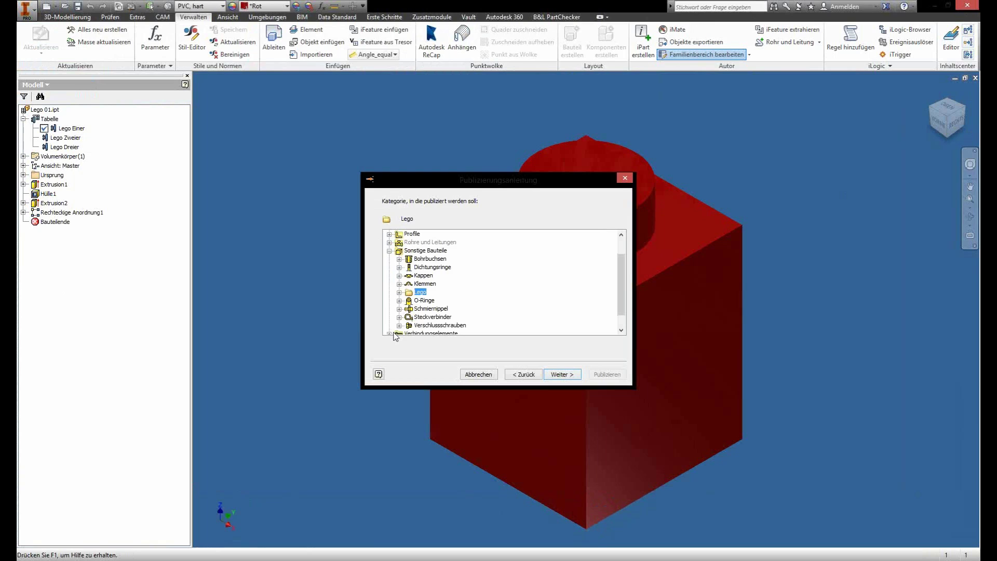
{"action": "left_click", "coordinate": [560, 375]}
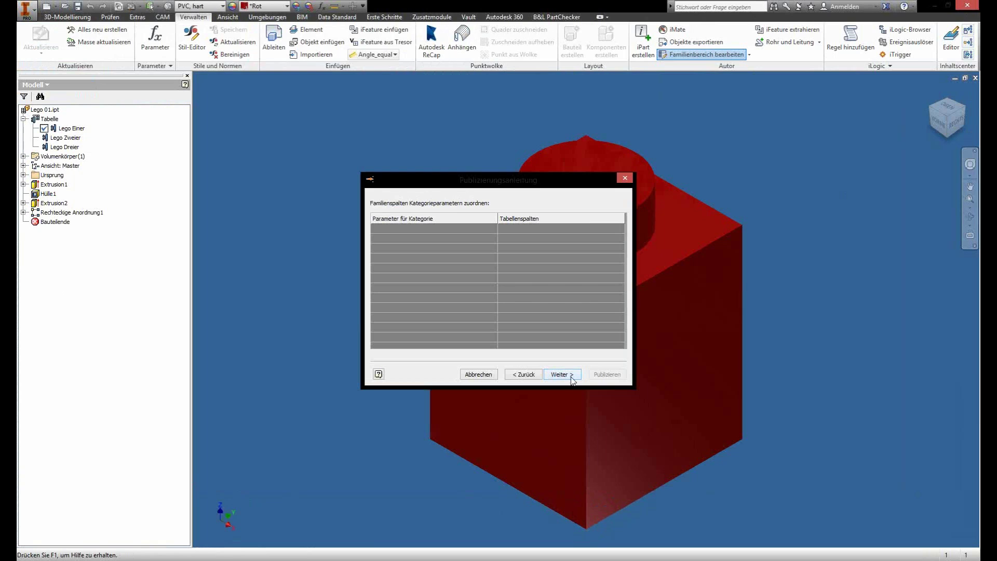
{"action": "left_click", "coordinate": [561, 375]}
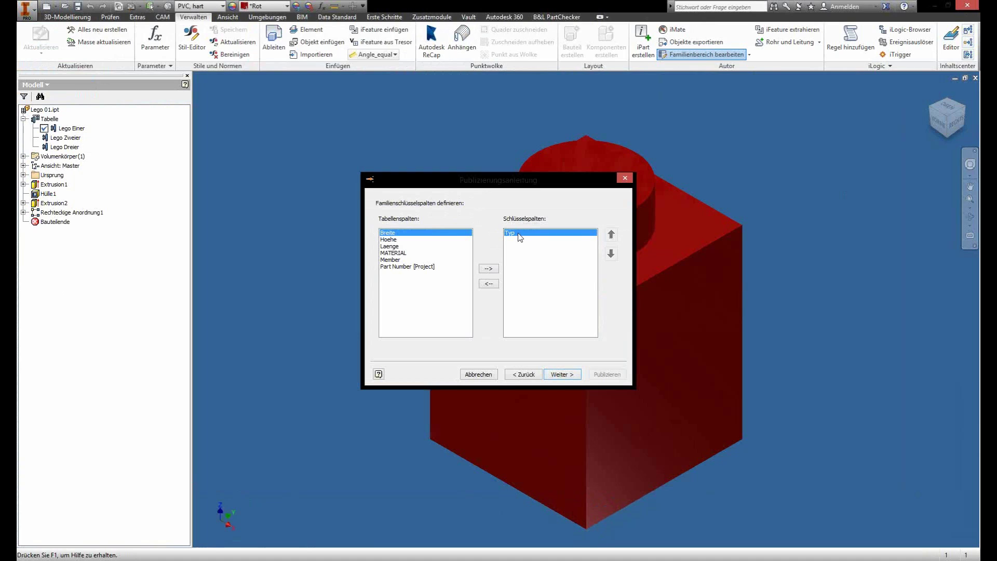
{"action": "left_click", "coordinate": [563, 374]}
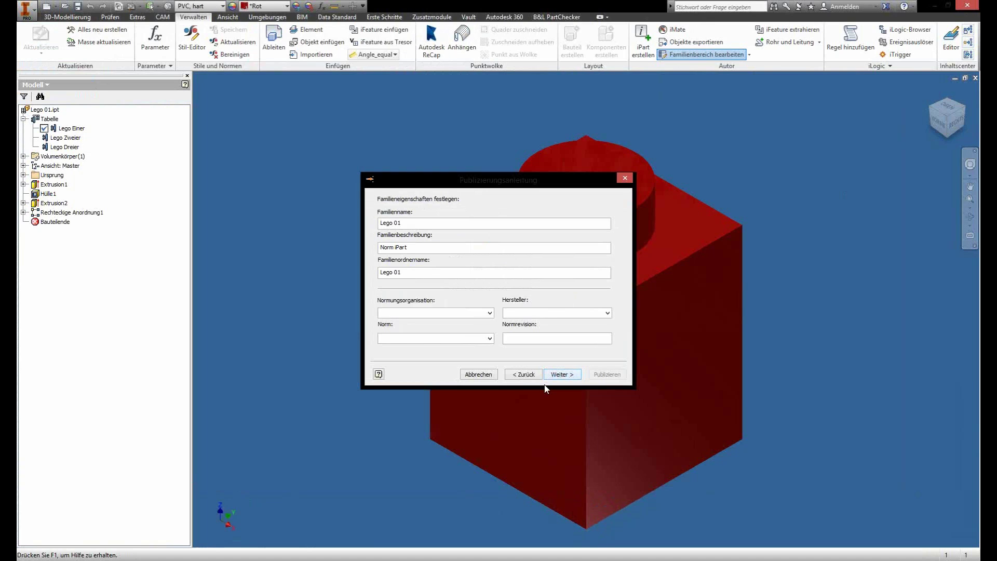
Set both the family name and the family folder name to Lego
{"action": "left_click", "coordinate": [420, 273]}
{"action": "key", "text": "BackSpace"}
{"action": "key", "text": "BackSpace"}
{"action": "key", "text": "BackSpace"}
{"action": "left_click", "coordinate": [415, 223]}
{"action": "key", "text": "BackSpace"}
{"action": "key", "text": "BackSpace"}
{"action": "key", "text": "BackSpace"}
{"action": "key", "text": "Tab"}
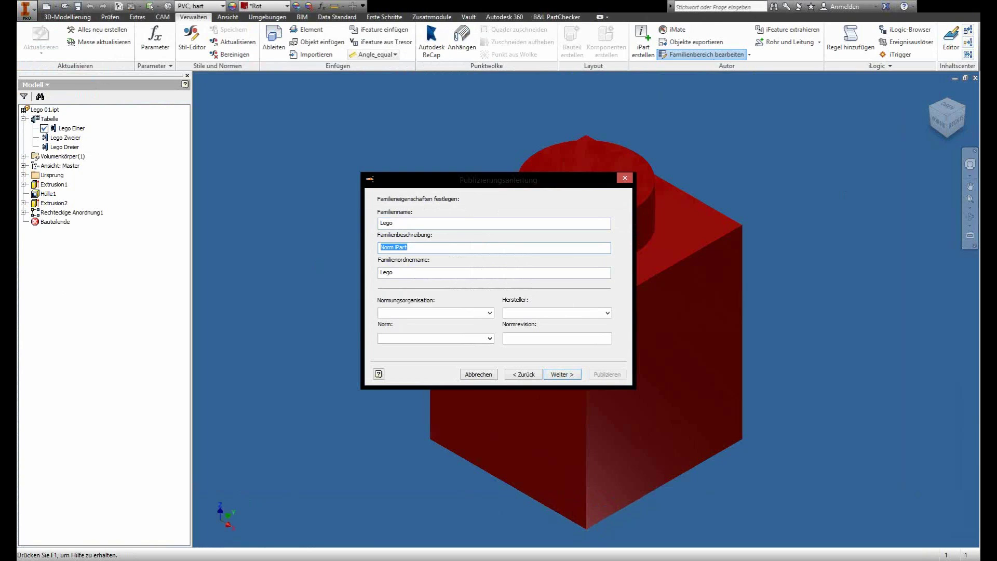
Enter the family description LEGO Bausteine and the manufacturer LEGO, keep the thumbnail and publish the family
{"action": "type", "text": "LEGO Bausteine"}
{"action": "left_click", "coordinate": [521, 313]}
{"action": "type", "text": "LE"}
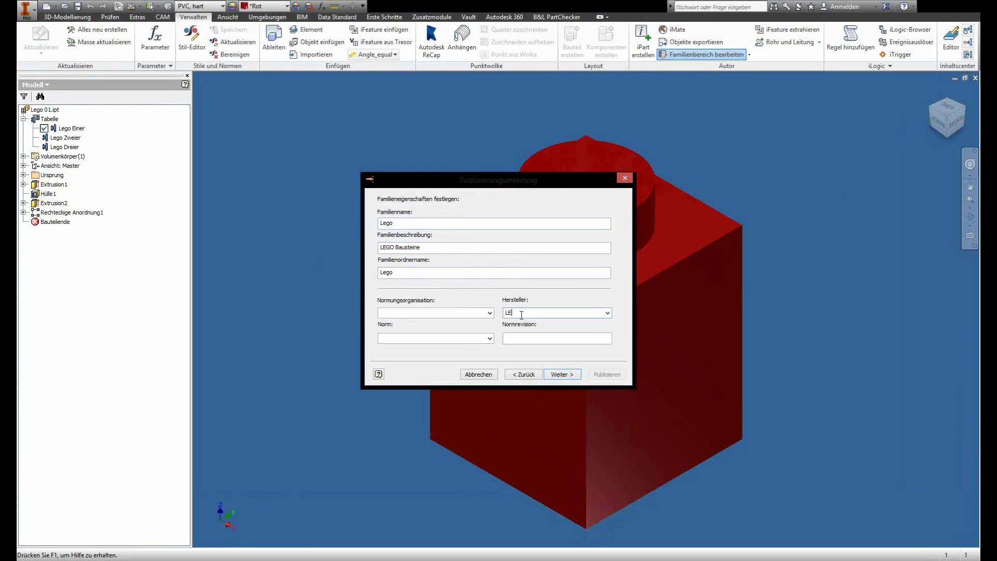
{"action": "type", "text": "GO"}
{"action": "left_click", "coordinate": [562, 375]}
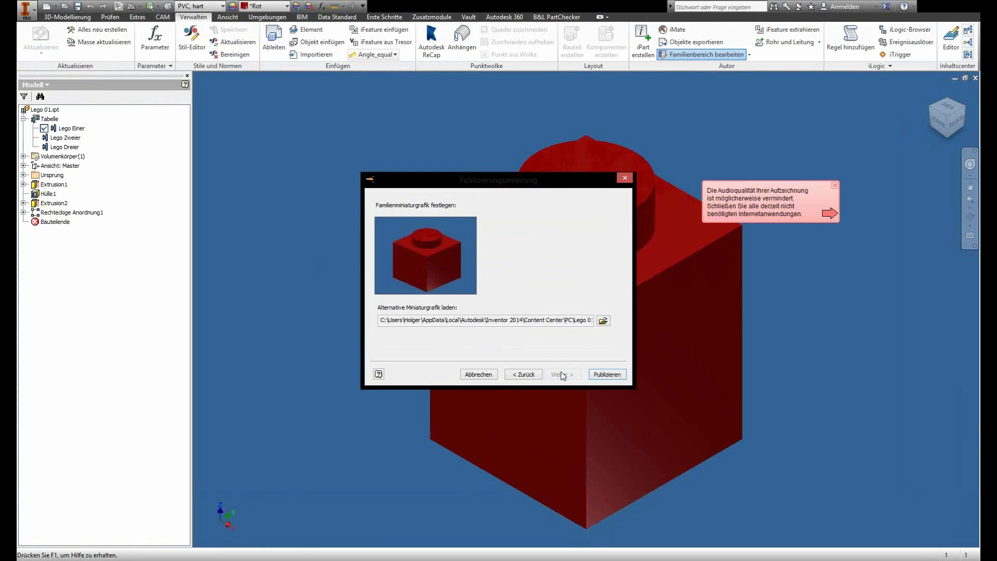
{"action": "left_click", "coordinate": [608, 374]}
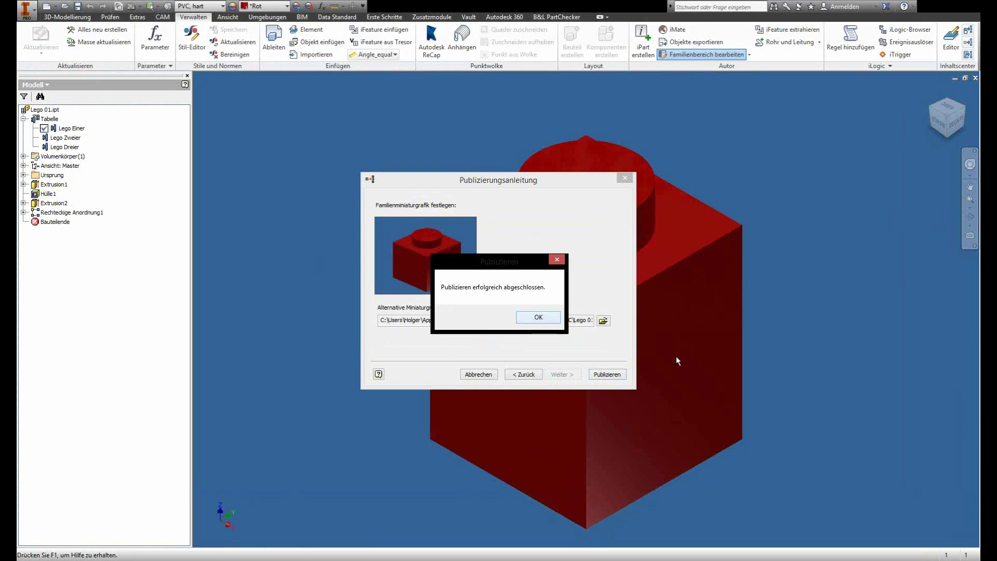
{"action": "key", "text": "Return"}
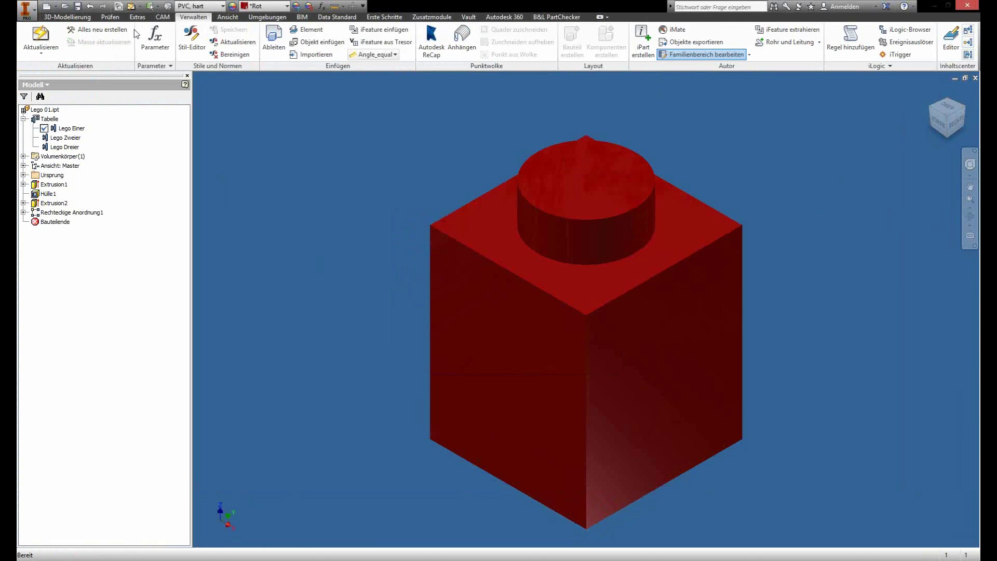
Create a new assembly from the Norm.iam template and dismiss the New File properties dialog
{"action": "left_click", "coordinate": [47, 8]}
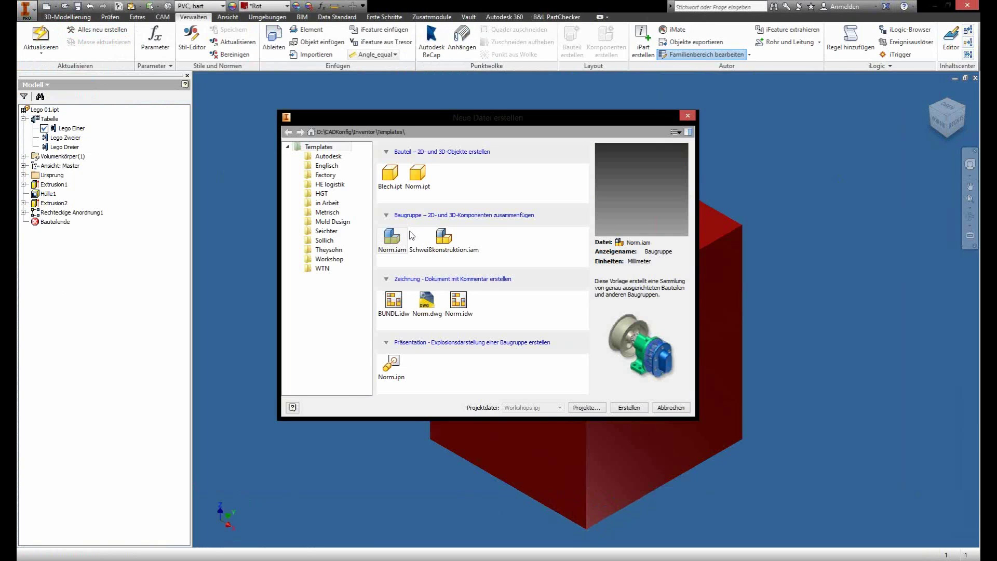
{"action": "left_click", "coordinate": [443, 239]}
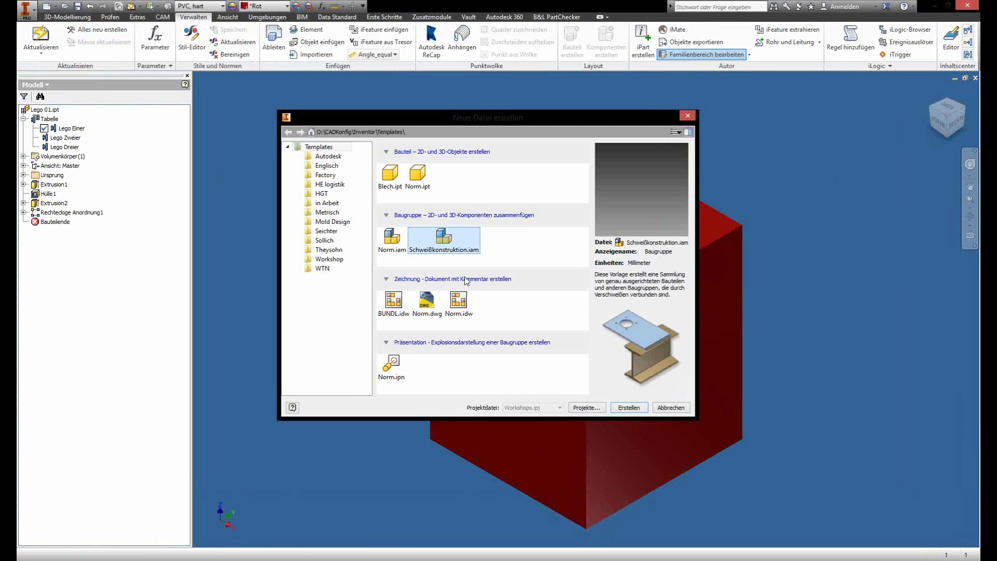
{"action": "left_click", "coordinate": [392, 239]}
{"action": "left_click", "coordinate": [636, 408]}
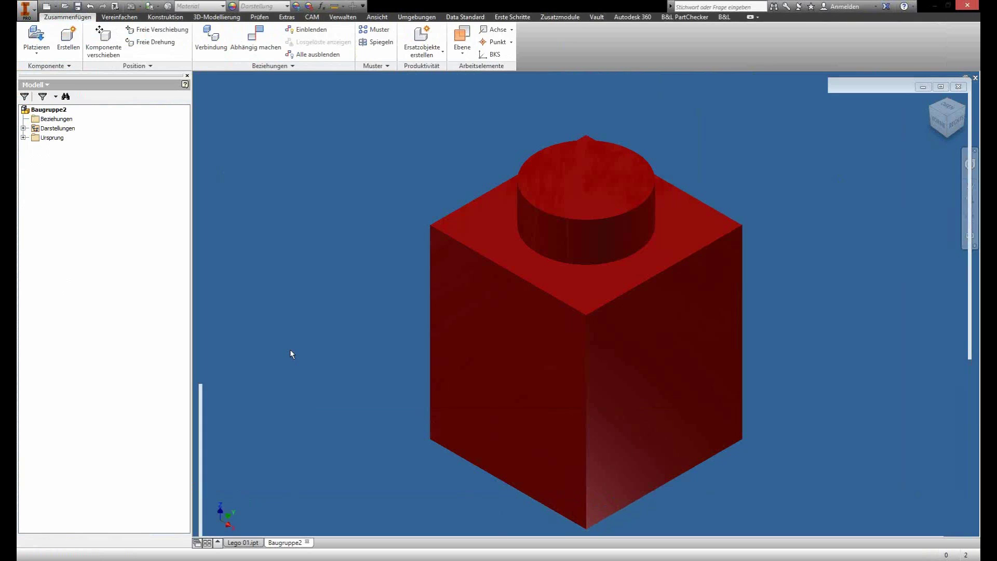
{"action": "left_click", "coordinate": [28, 39]}
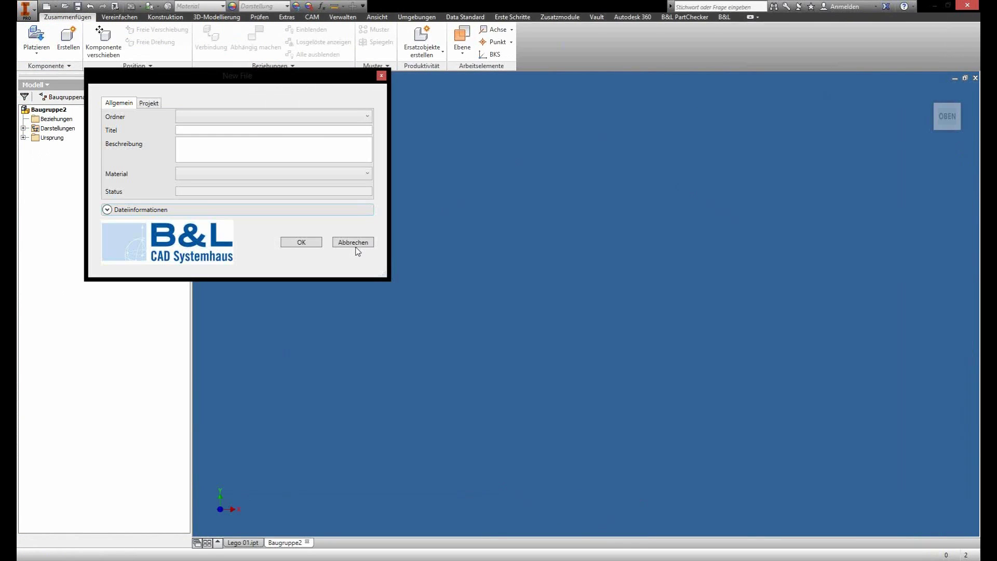
{"action": "left_click", "coordinate": [353, 242]}
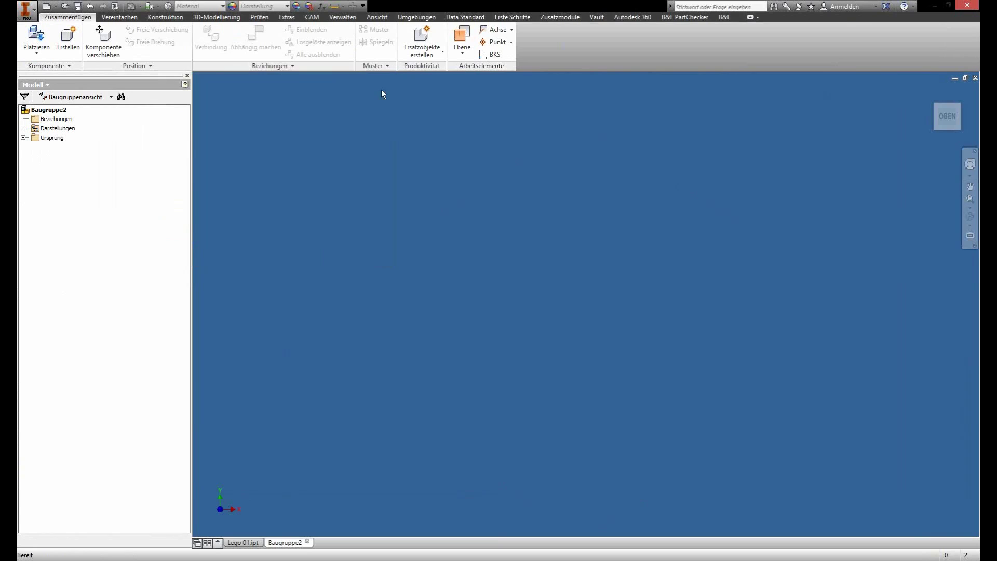
Save the new assembly under the file name 100220.iam
{"action": "scroll", "coordinate": [183, 68], "scroll_direction": "down", "scroll_amount": 10}
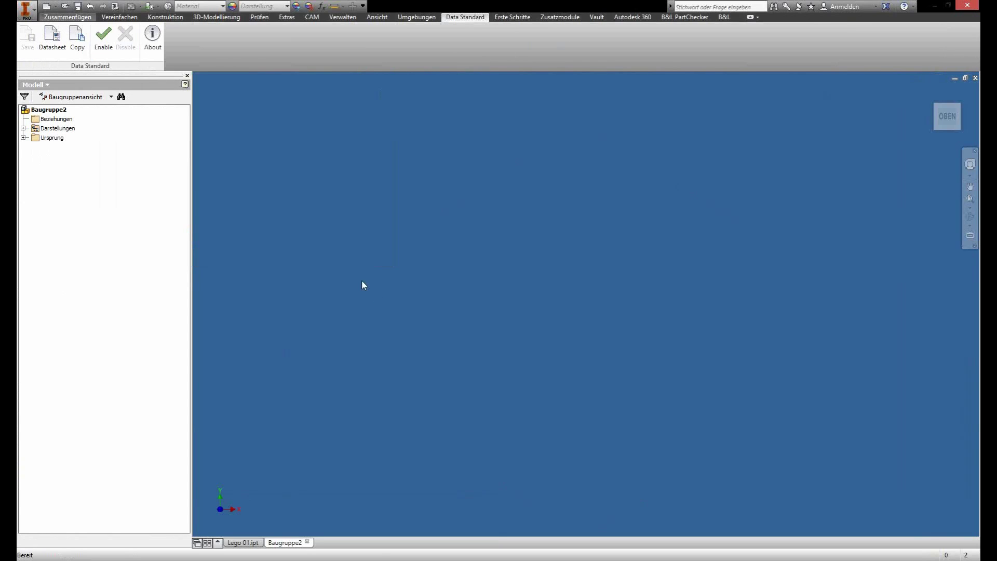
{"action": "key", "text": "ctrl+s"}
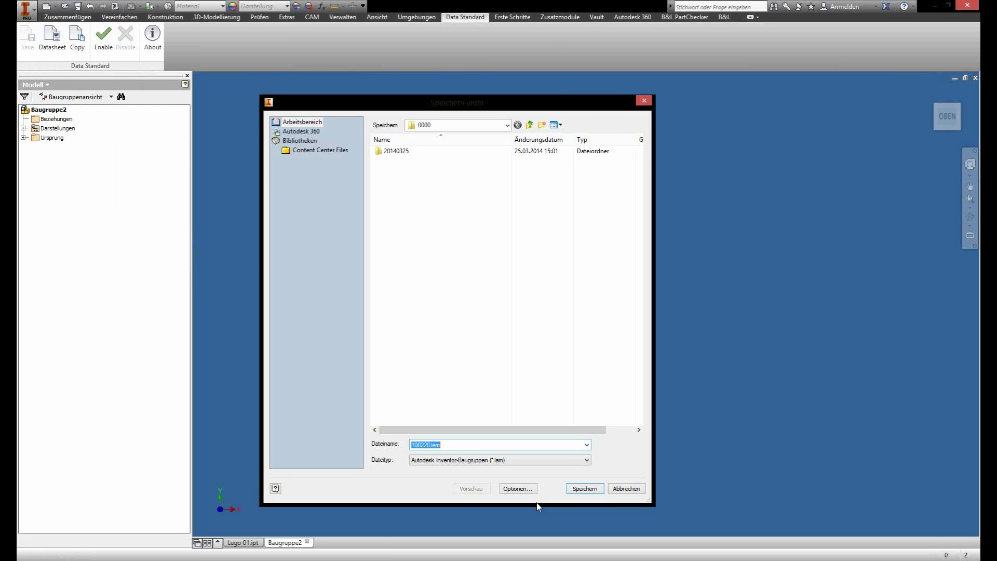
{"action": "key", "text": "Return"}
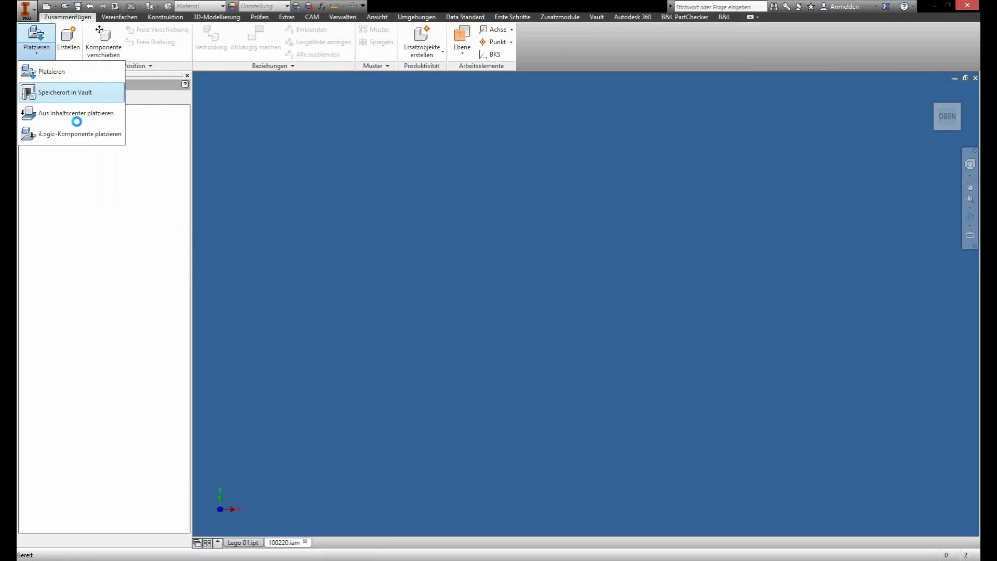
Place one three-stud brick, Typ 3, from the Content Center's Lego category in the assembly and expand its browser entry
{"action": "left_click", "coordinate": [76, 119]}
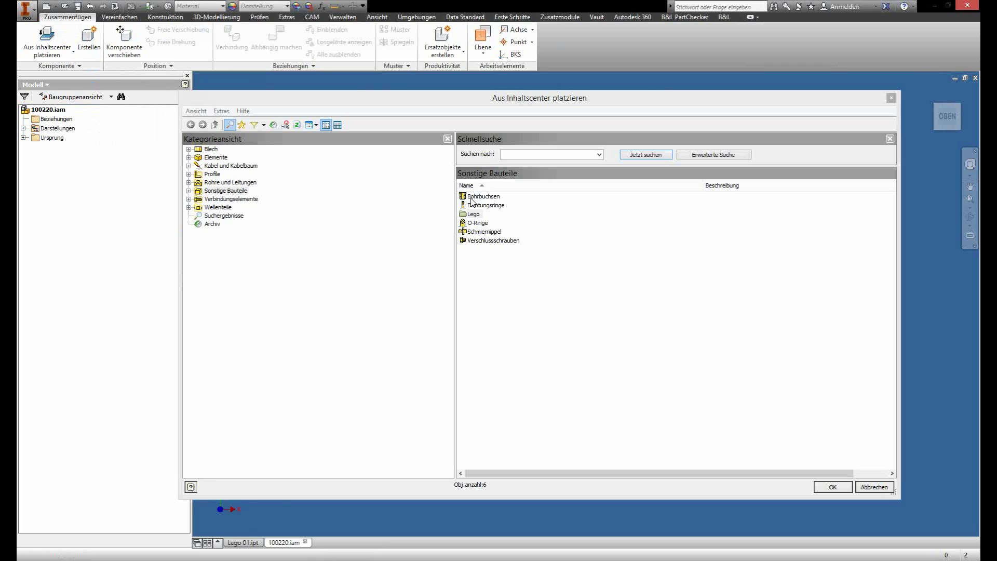
{"action": "double_click", "coordinate": [473, 214]}
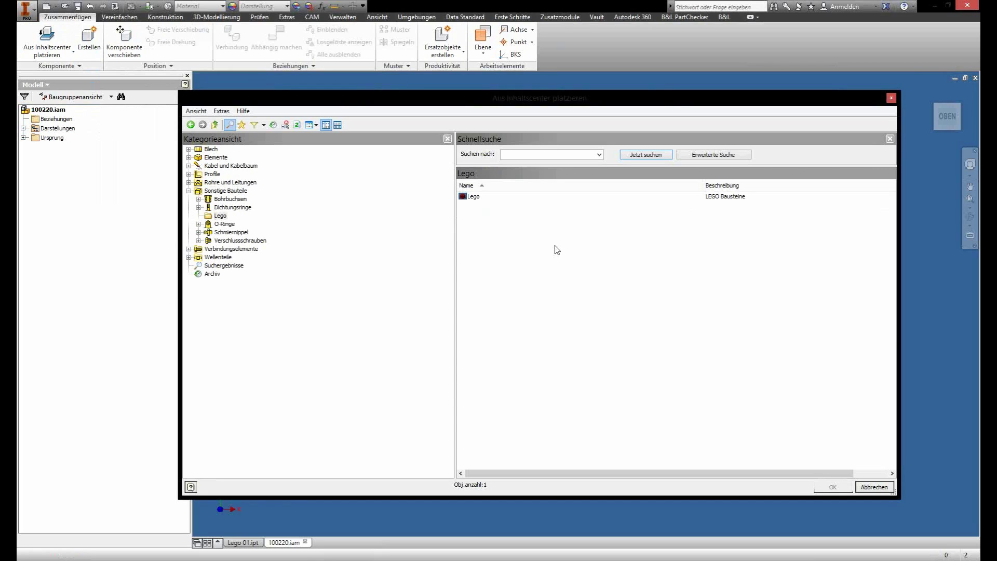
{"action": "double_click", "coordinate": [471, 196]}
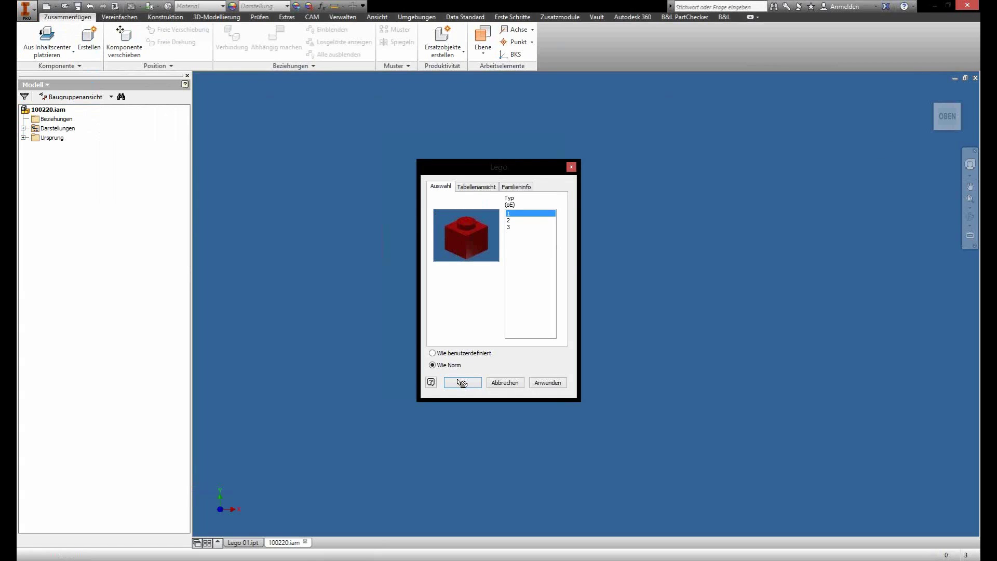
{"action": "left_click", "coordinate": [461, 382]}
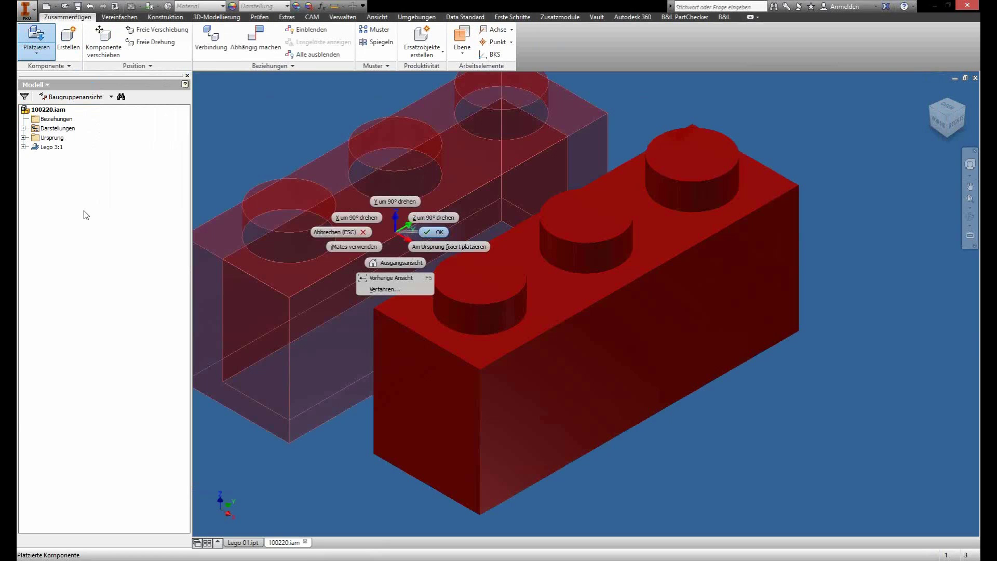
{"action": "key", "text": "Escape"}
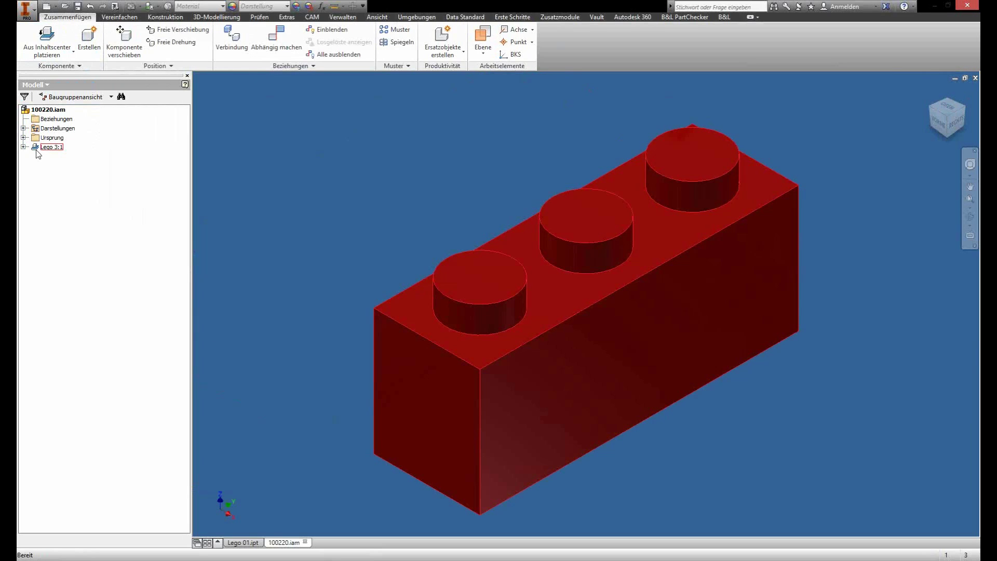
{"action": "left_click", "coordinate": [23, 147]}
{"action": "left_click", "coordinate": [378, 148]}
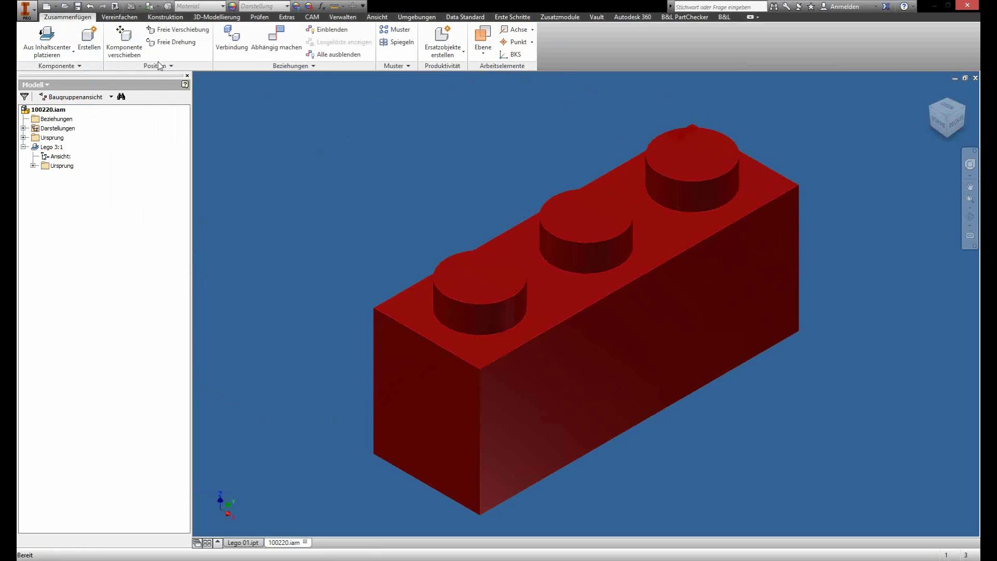
Try to check the assembly into the Vault, dismiss the check-in dialog and close the assembly
{"action": "left_click", "coordinate": [597, 16]}
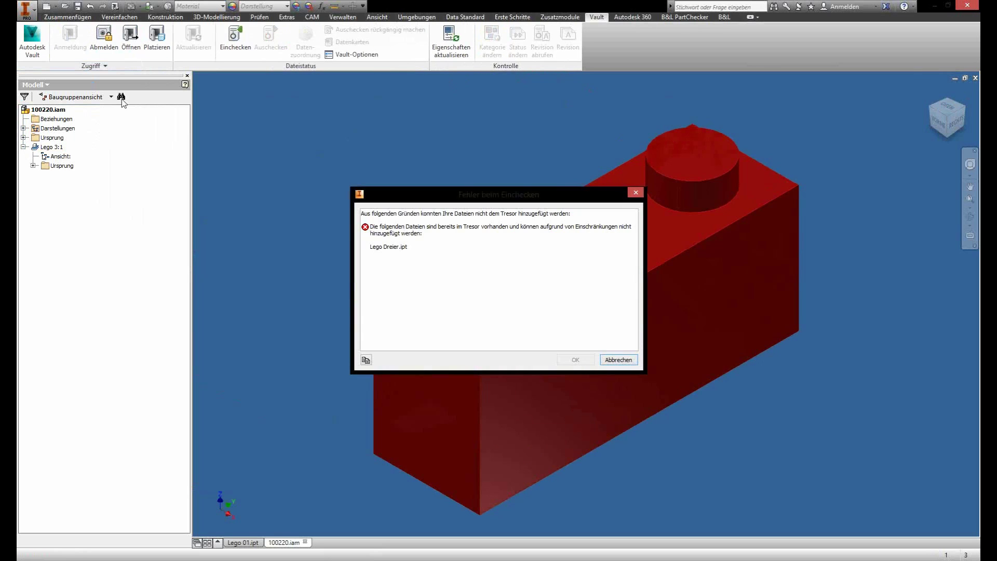
{"action": "key", "text": "Escape"}
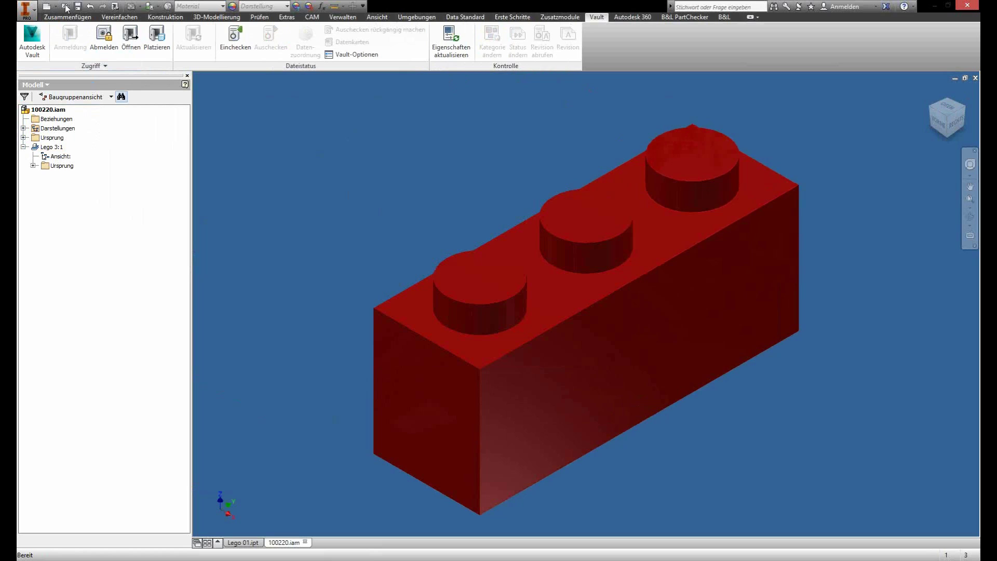
{"action": "left_click", "coordinate": [96, 52]}
{"action": "left_click", "coordinate": [974, 78]}
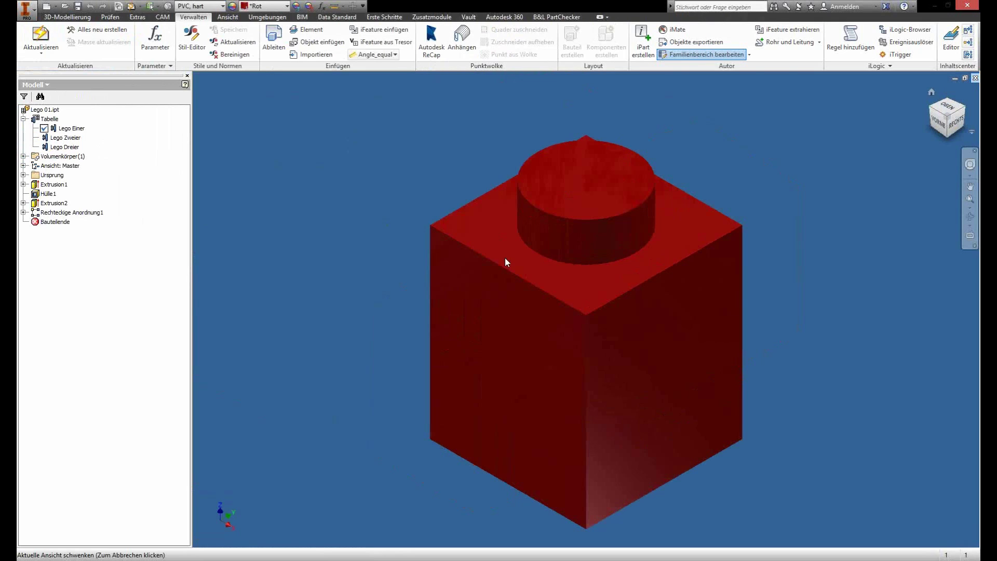
Close Lego 01.ipt, sending its files to the Vault and declining to add further files
{"action": "left_click", "coordinate": [410, 305]}
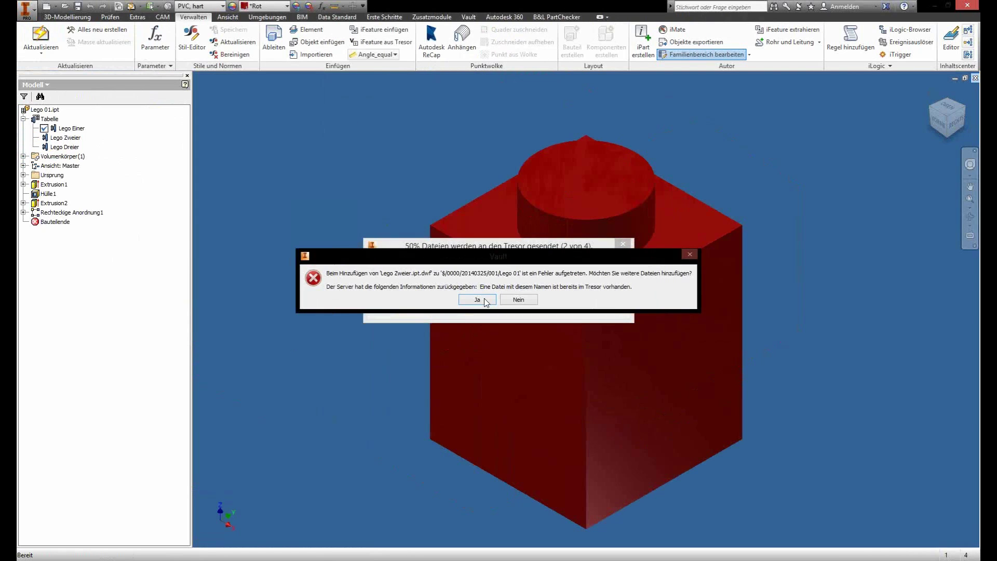
{"action": "left_click", "coordinate": [519, 300]}
{"action": "left_click", "coordinate": [519, 302]}
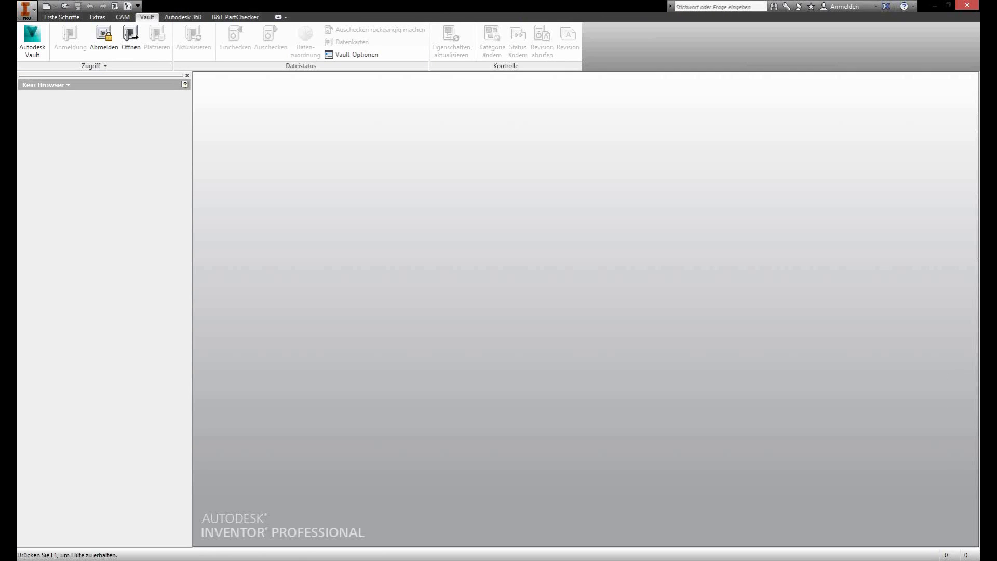
{"action": "mouse_move", "coordinate": [19, 82]}
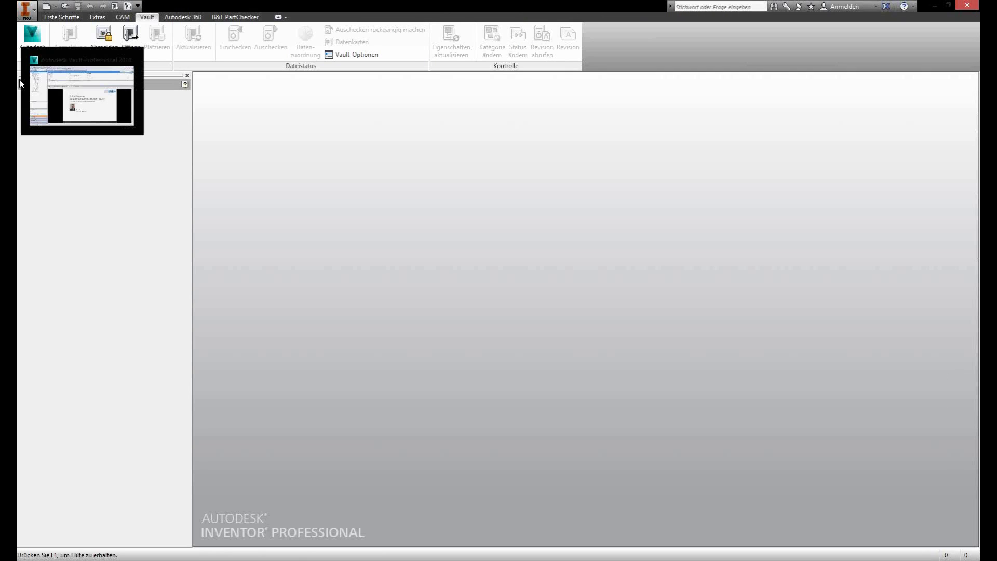
{"action": "left_click", "coordinate": [66, 7]}
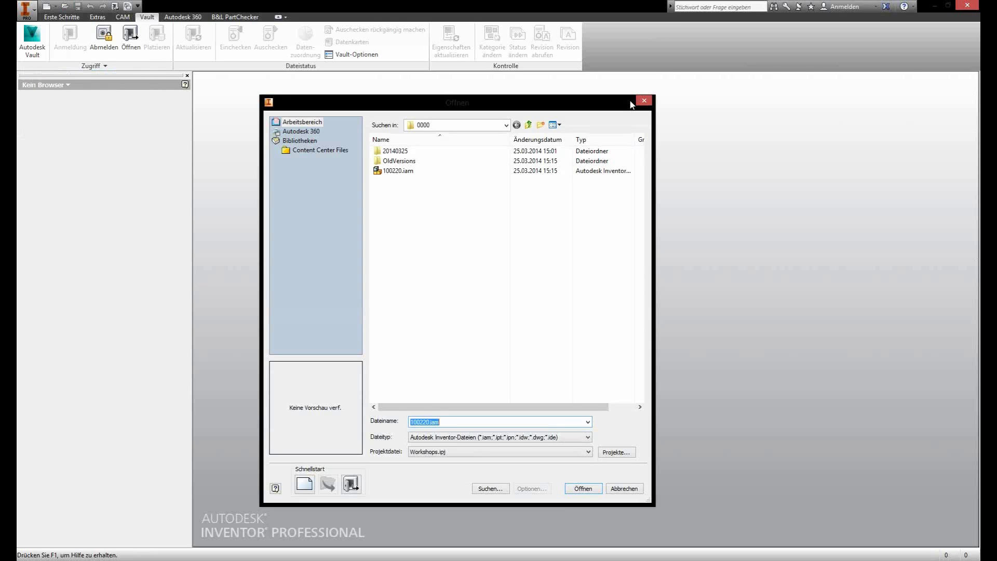
{"action": "key", "text": "Escape"}
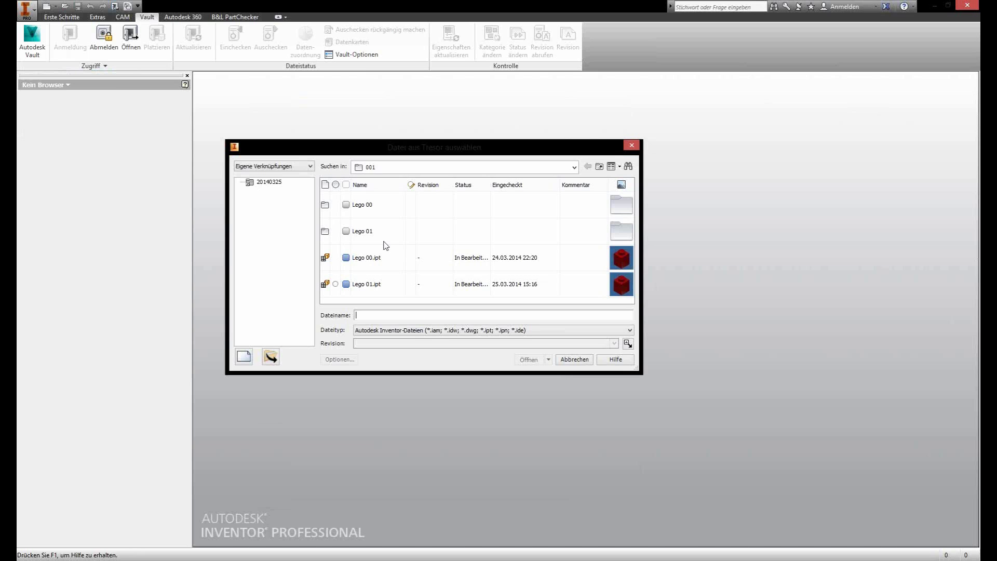
Select mk 2040.03 01.DWG in the Vault folder 20140325/002 and set the external DWG to be imported
{"action": "key", "text": "BackSpace"}
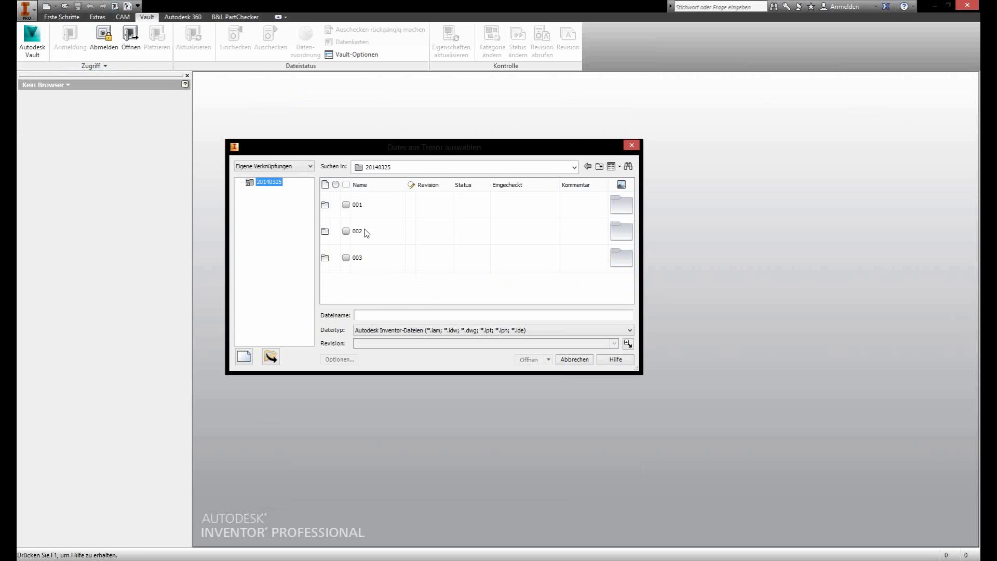
{"action": "double_click", "coordinate": [366, 232]}
{"action": "left_click", "coordinate": [391, 262]}
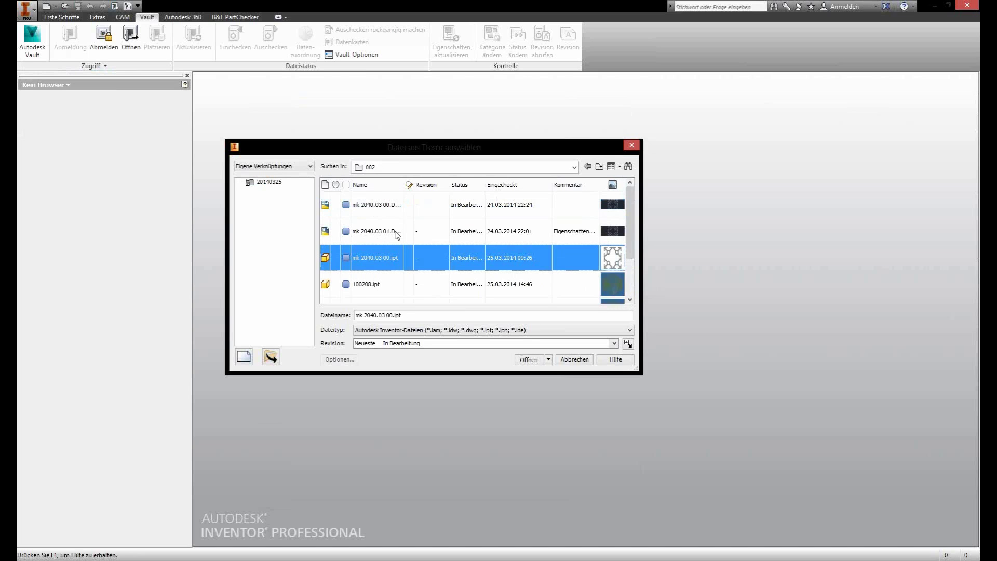
{"action": "left_click", "coordinate": [395, 234]}
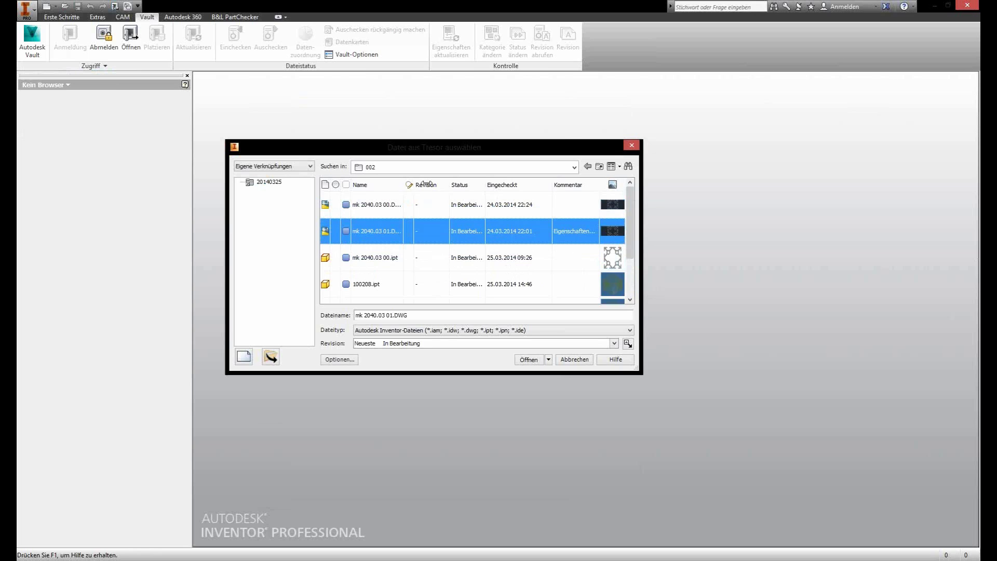
{"action": "left_click_drag", "start_coordinate": [391, 232], "coordinate": [454, 295]}
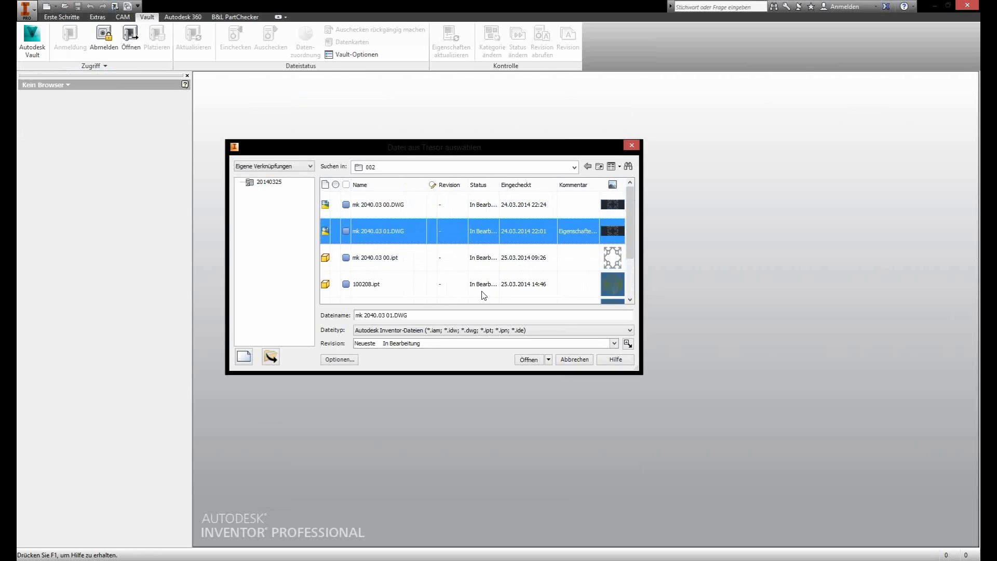
{"action": "key", "text": "Return"}
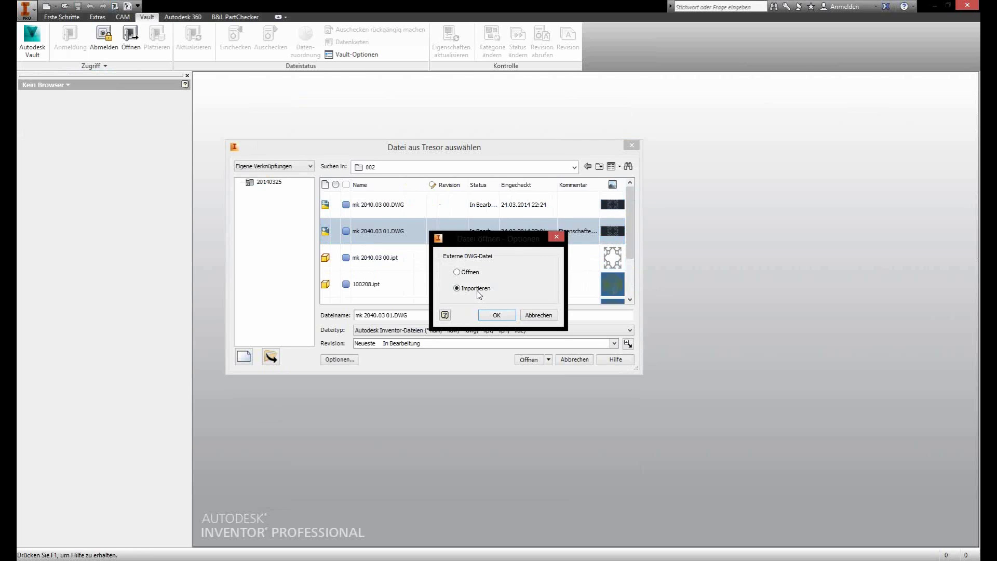
{"action": "left_click", "coordinate": [503, 316]}
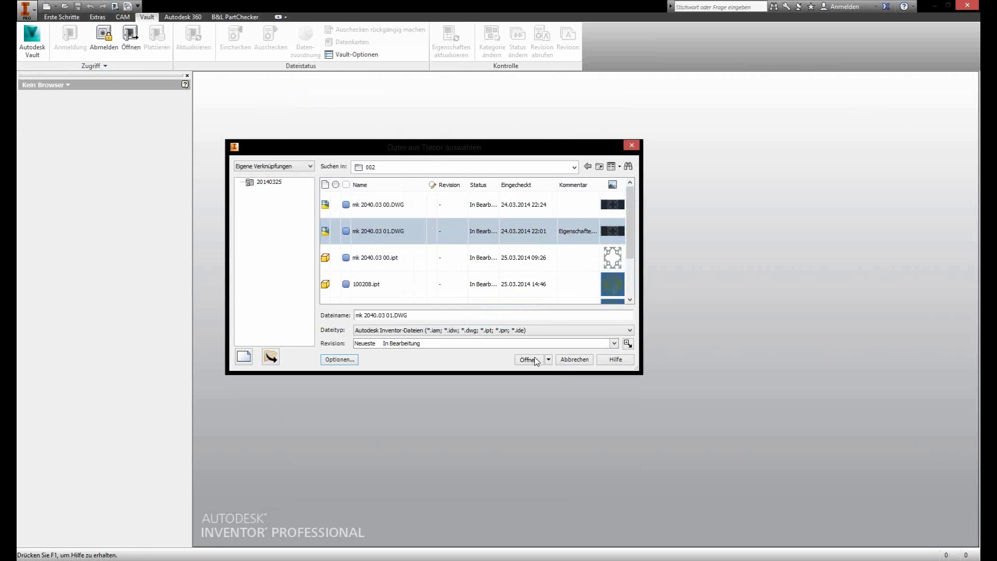
Open mk 2040.03 01.DWG from the Vault, checking it out and updating its outdated properties for all files
{"action": "left_click", "coordinate": [528, 359]}
{"action": "left_click", "coordinate": [225, 124]}
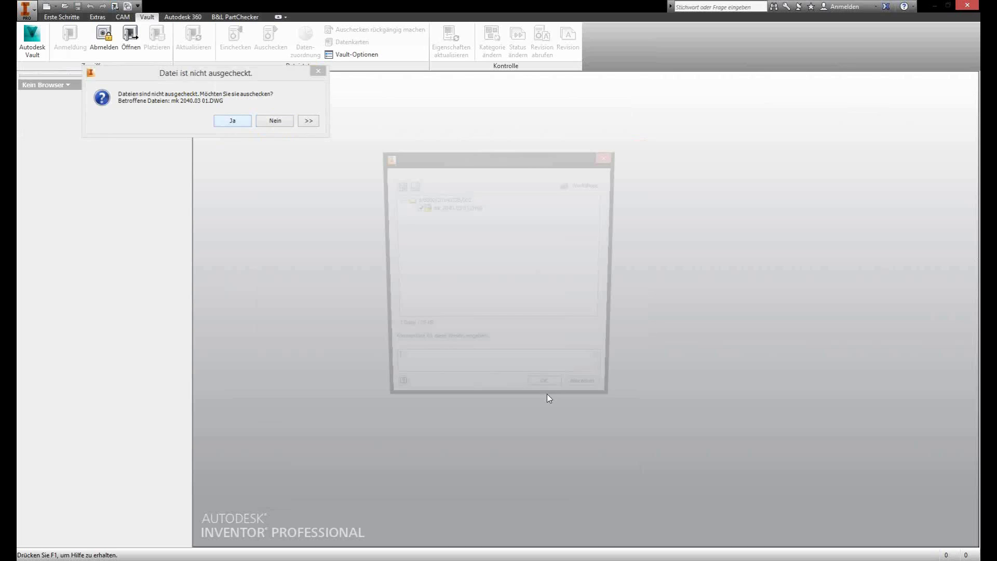
{"action": "left_click", "coordinate": [549, 395]}
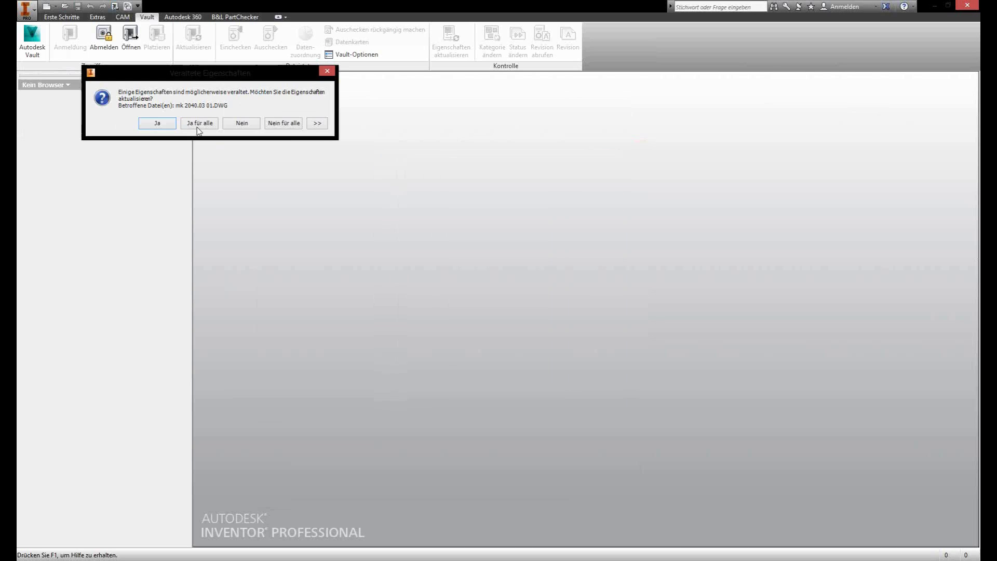
{"action": "left_click", "coordinate": [199, 125]}
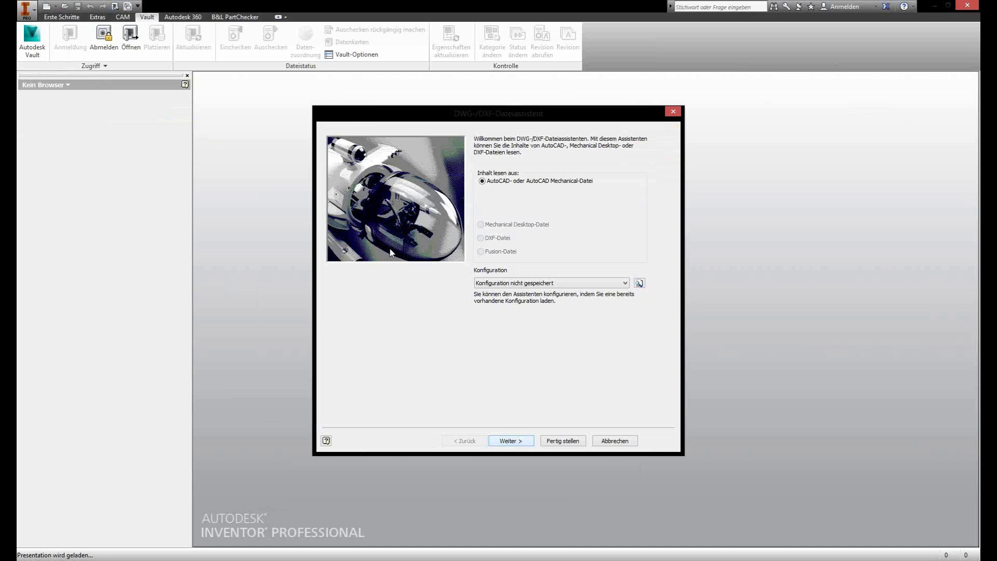
Import all layers of the DWG in mm as a new Norm.ipt part, projecting the wires onto a 2D sketch
{"action": "key", "text": "Return"}
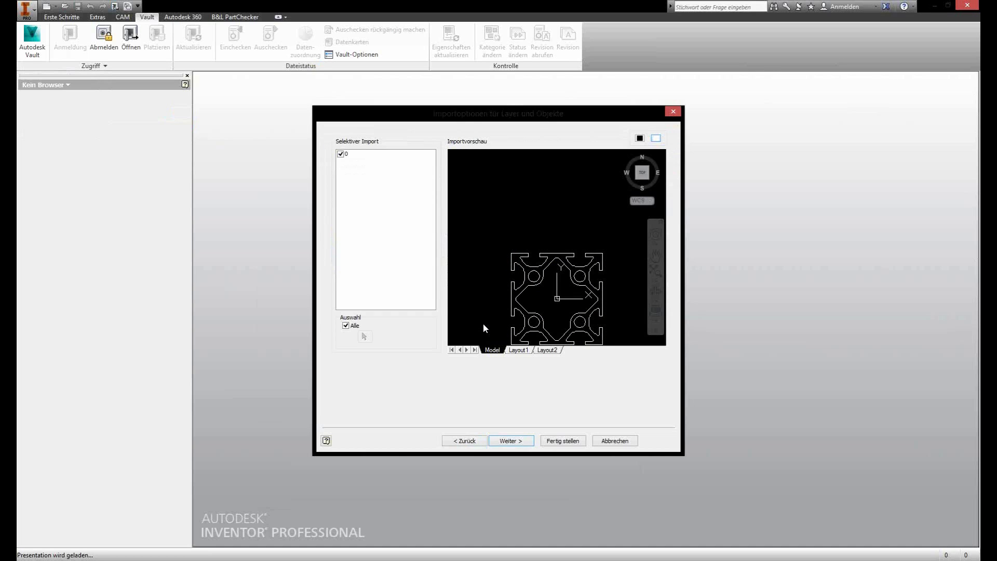
{"action": "left_click", "coordinate": [510, 441]}
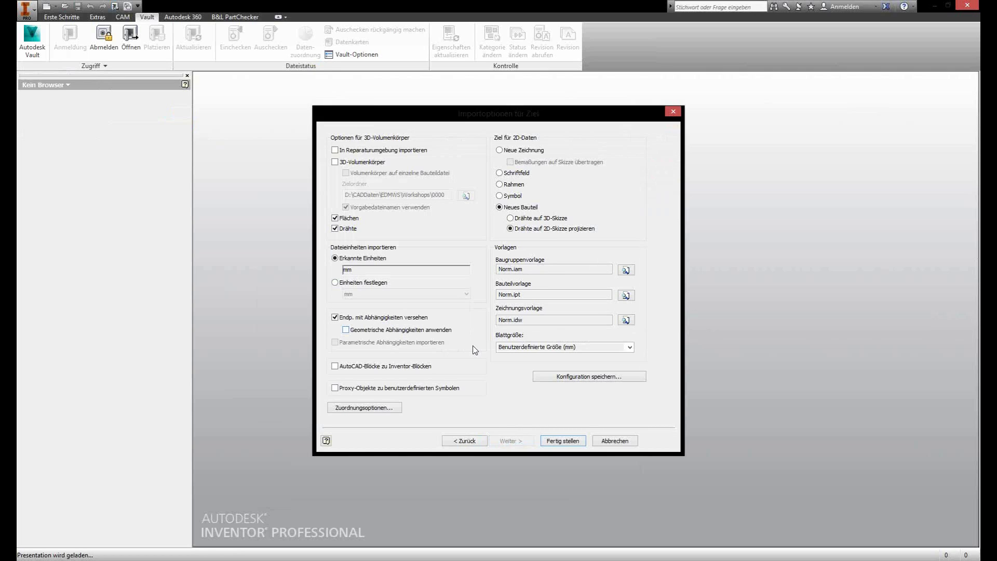
{"action": "left_click", "coordinate": [561, 441]}
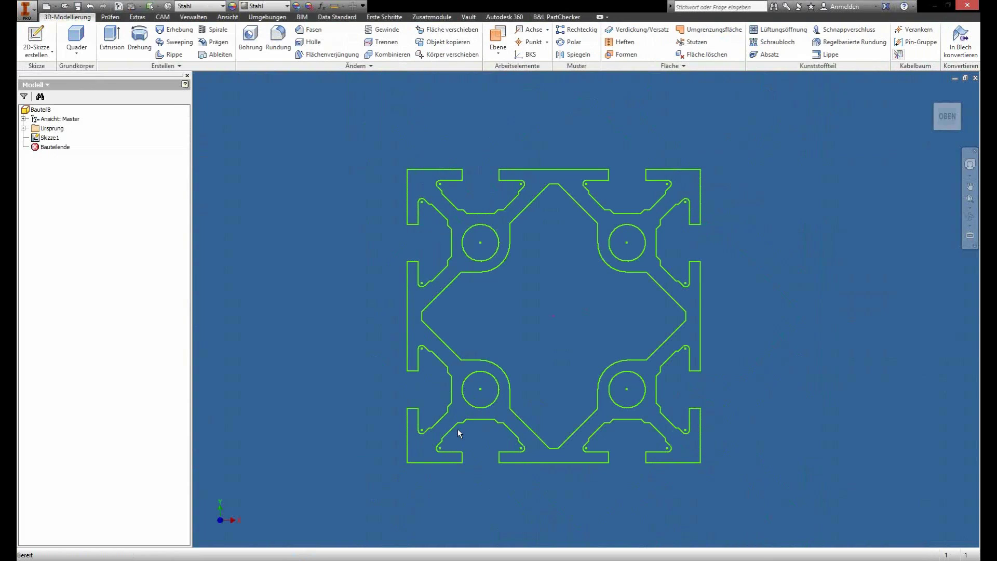
Fix all the imported profile geometry in Skizze1 with the Fix constraint and finish the sketch
{"action": "double_click", "coordinate": [38, 138]}
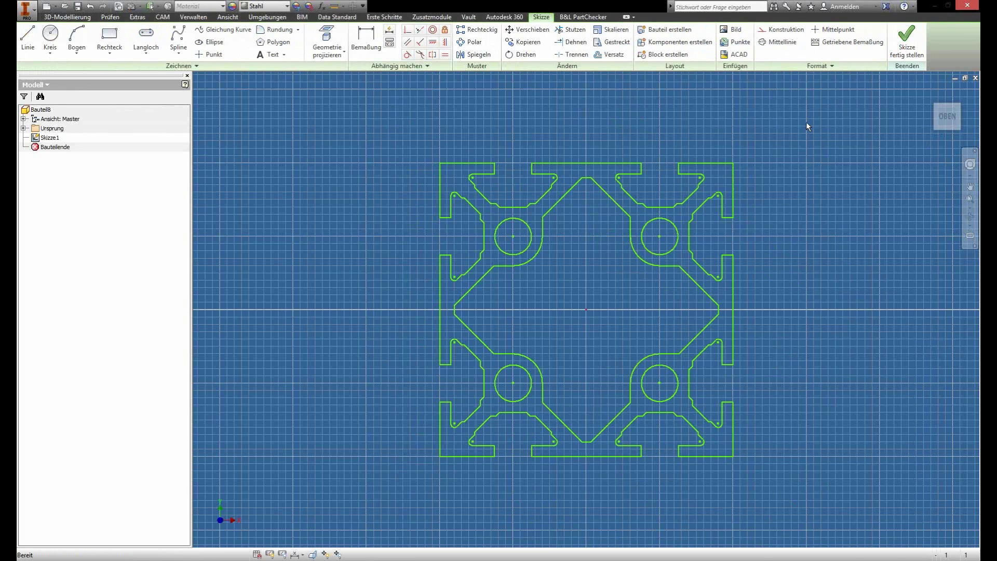
{"action": "left_click", "coordinate": [378, 192]}
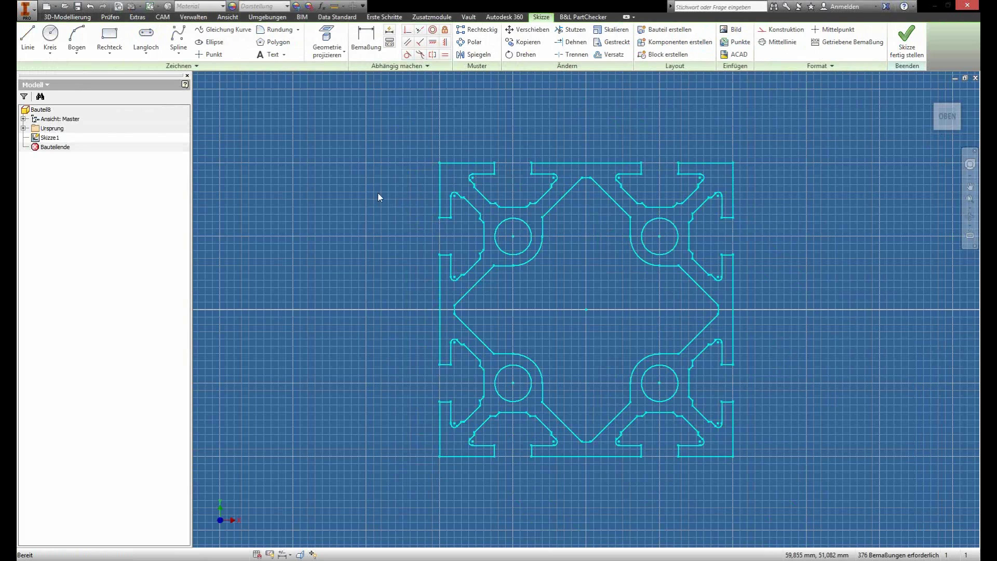
{"action": "left_click", "coordinate": [444, 30]}
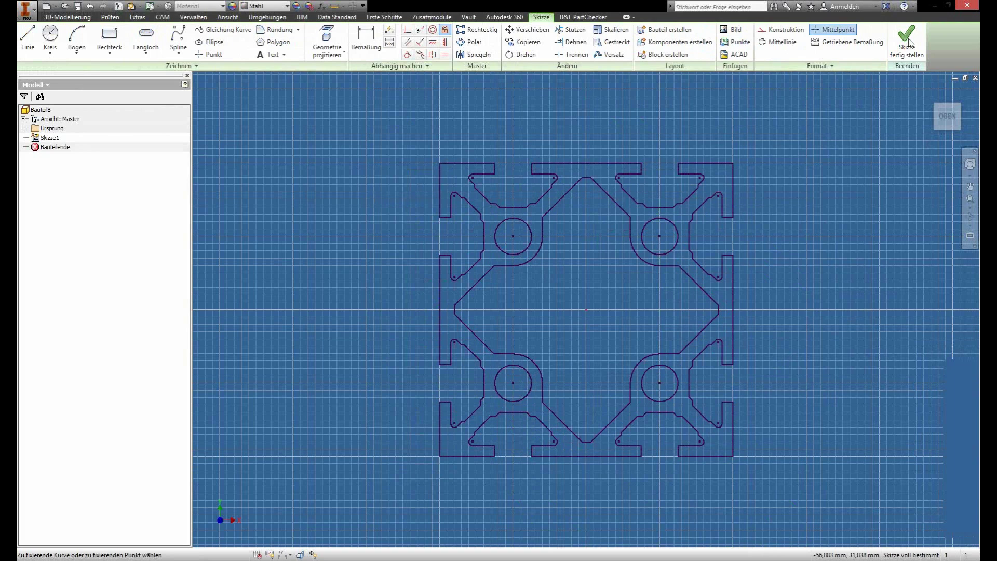
{"action": "left_click", "coordinate": [907, 39]}
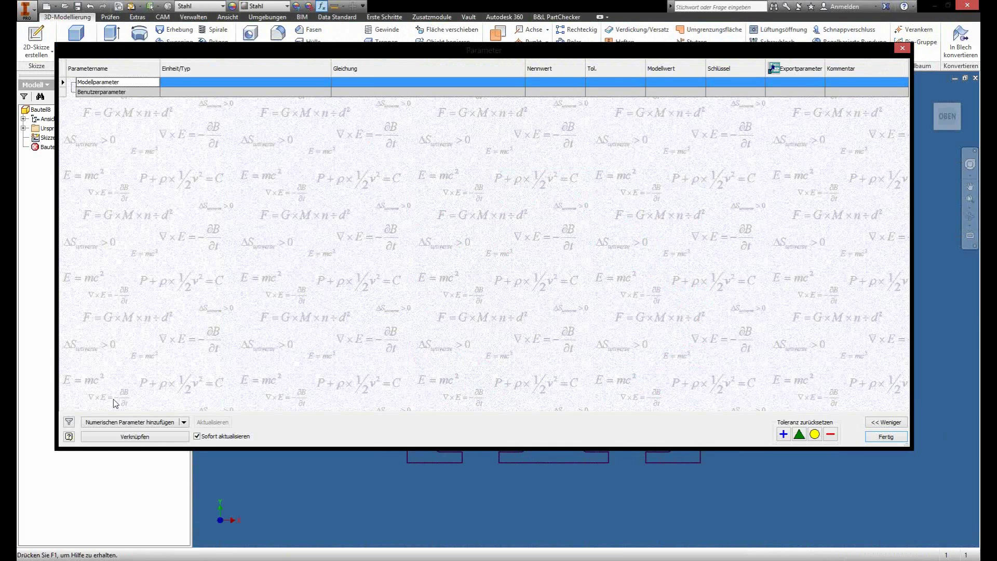
Add a numeric user parameter named G_L with a value of 100 mm
{"action": "left_click", "coordinate": [130, 421]}
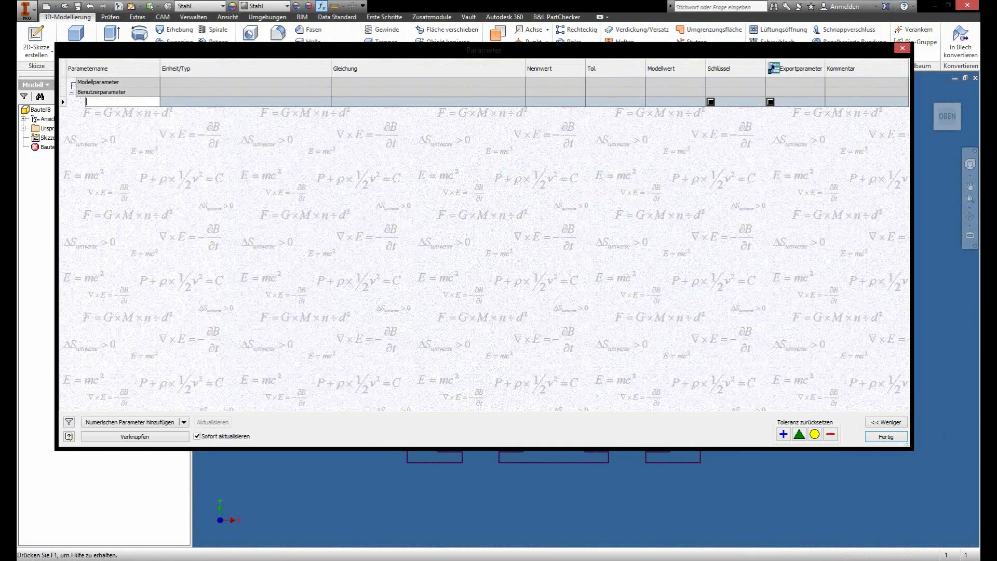
{"action": "type", "text": "G_L"}
{"action": "key", "text": "Return"}
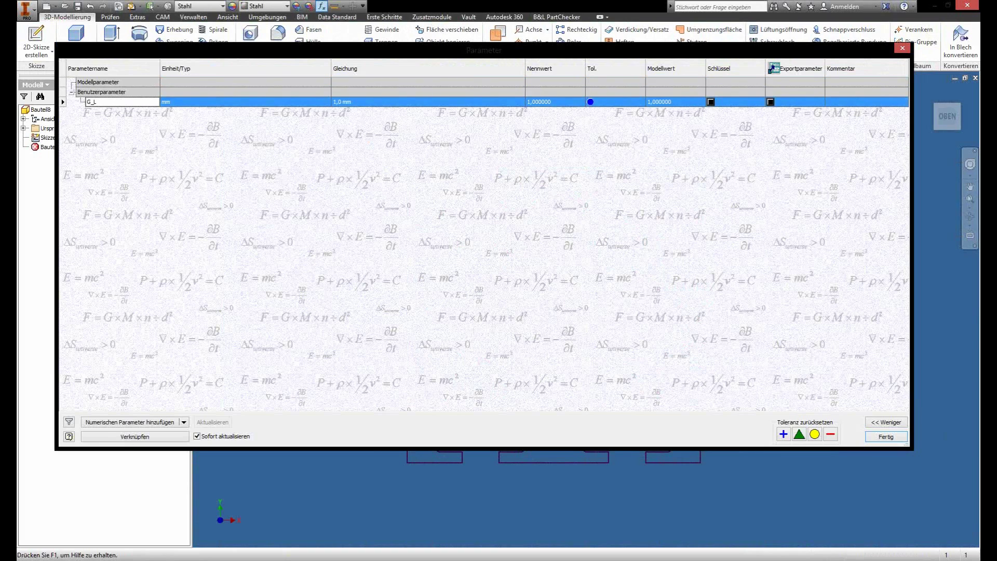
{"action": "type", "text": "100"}
{"action": "key", "text": "Return"}
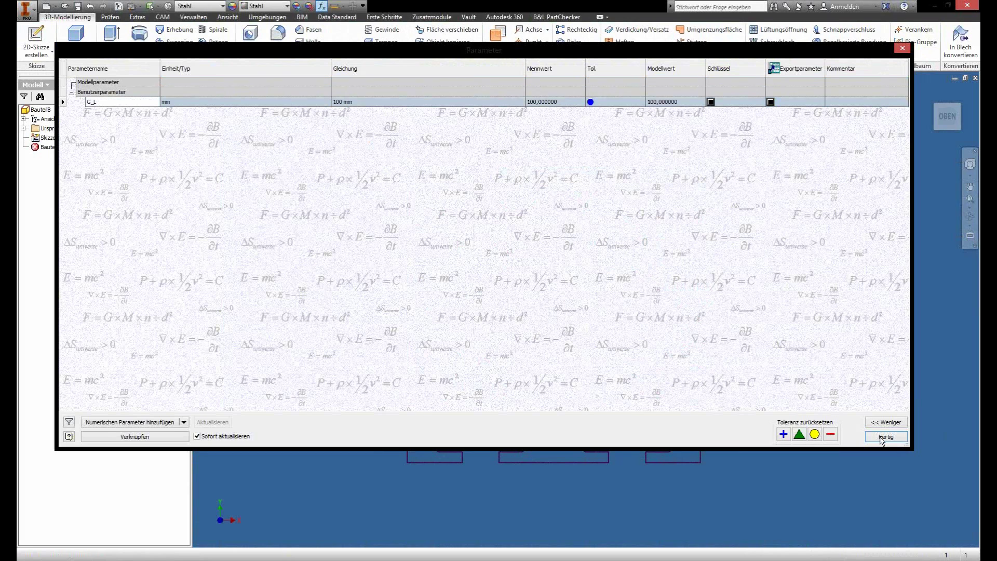
{"action": "left_click", "coordinate": [882, 436]}
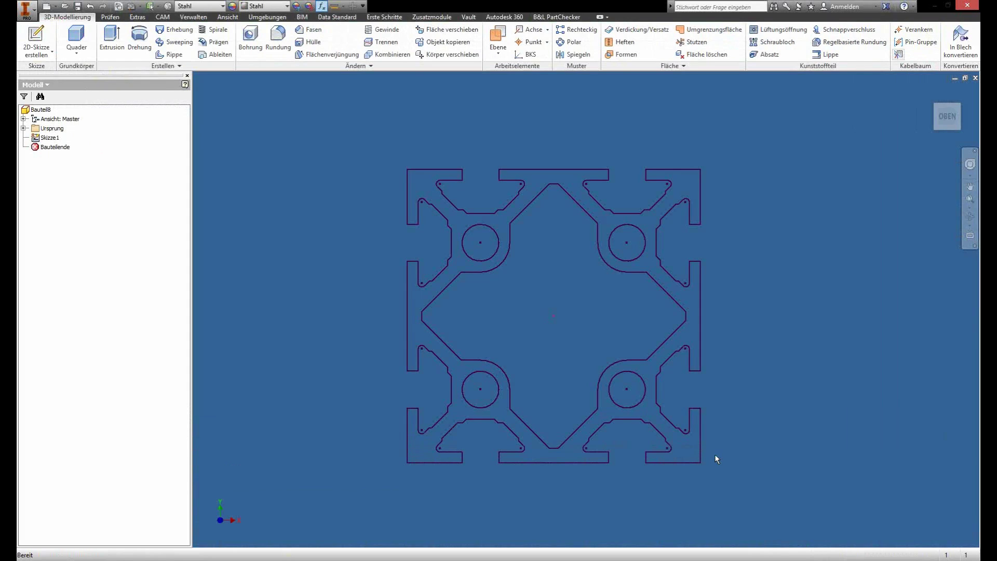
Extrude the profile sketch using the parameter G_L as its distance
{"action": "left_click", "coordinate": [933, 92]}
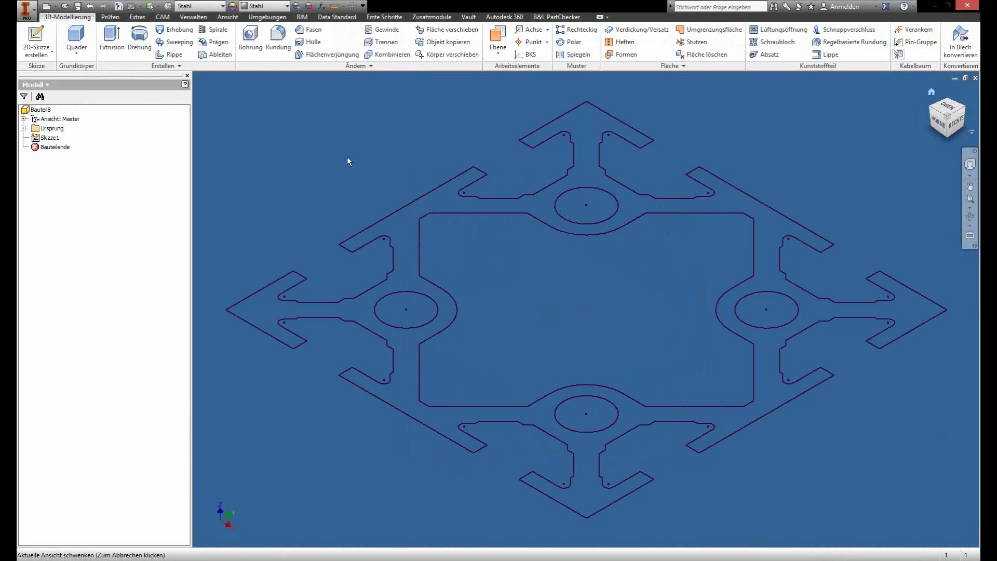
{"action": "key", "text": "e"}
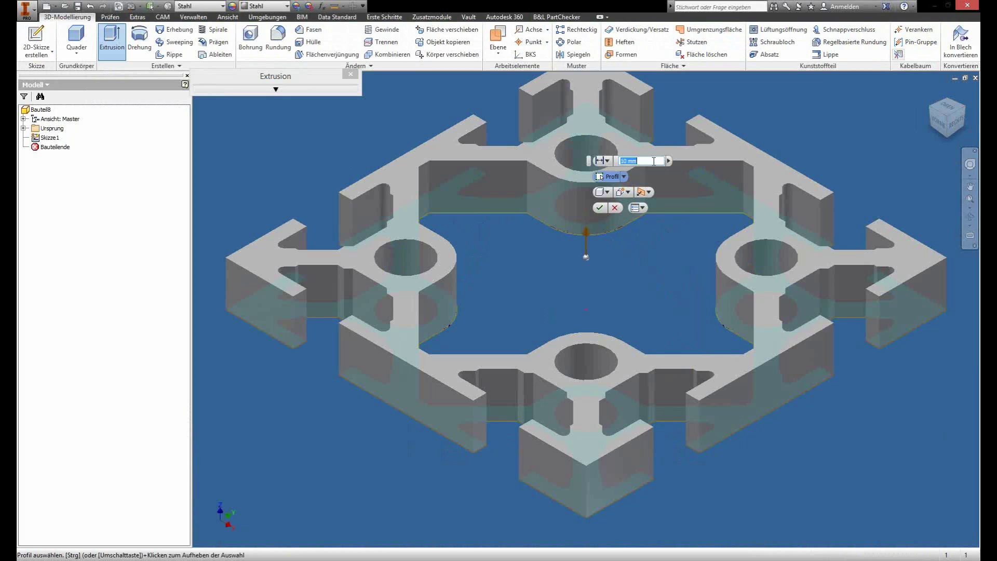
{"action": "type", "text": "G_L"}
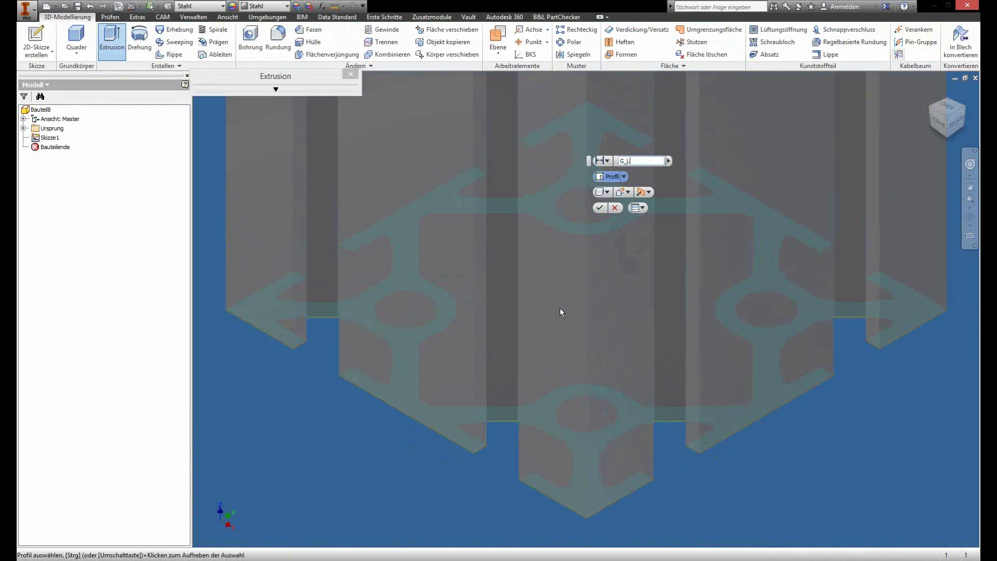
{"action": "key", "text": "Return"}
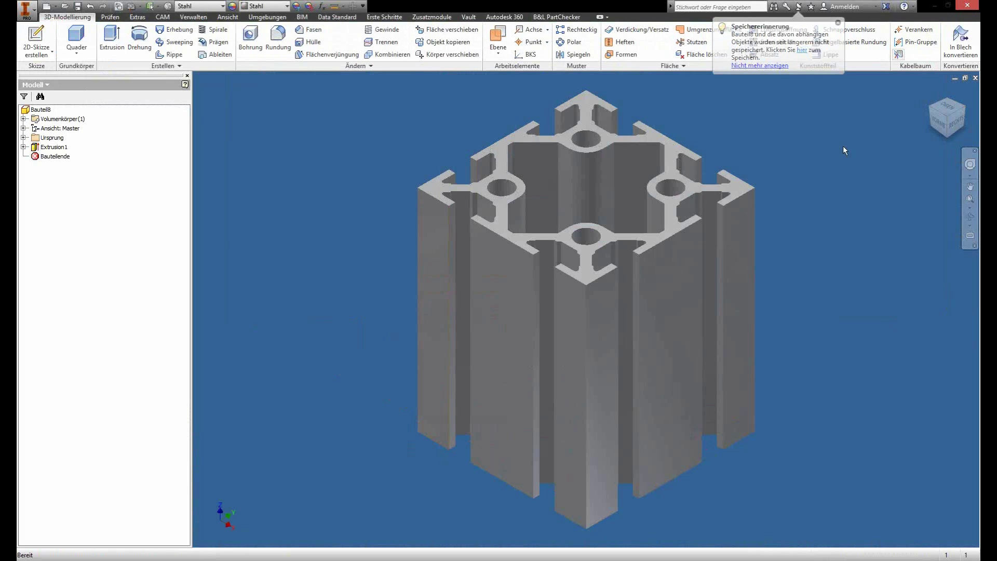
{"action": "left_click", "coordinate": [526, 177]}
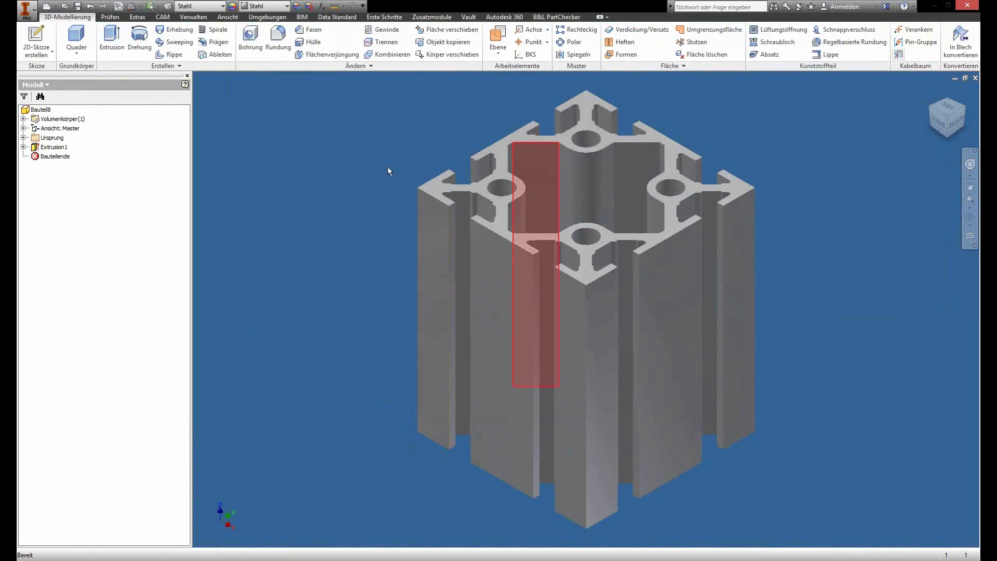
{"action": "left_click", "coordinate": [424, 29]}
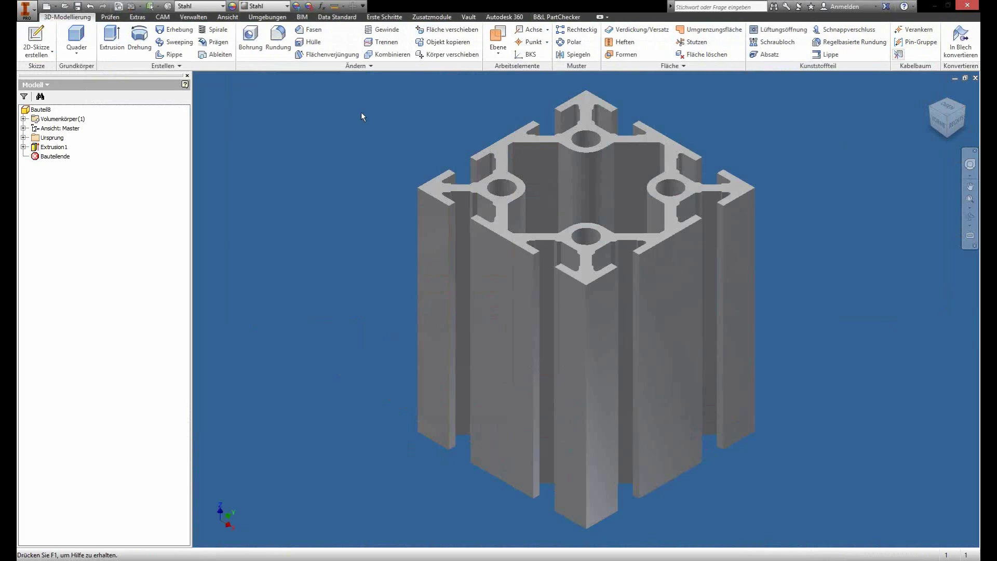
Start an iPart table for the part and make G_L a custom parameter column without a key
{"action": "key", "text": "alt+m"}
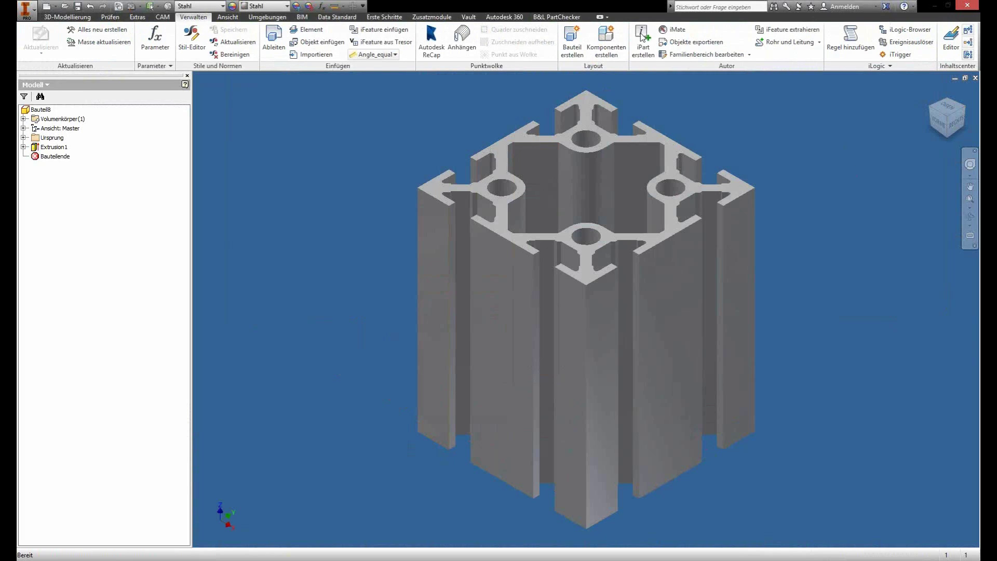
{"action": "left_click", "coordinate": [643, 38]}
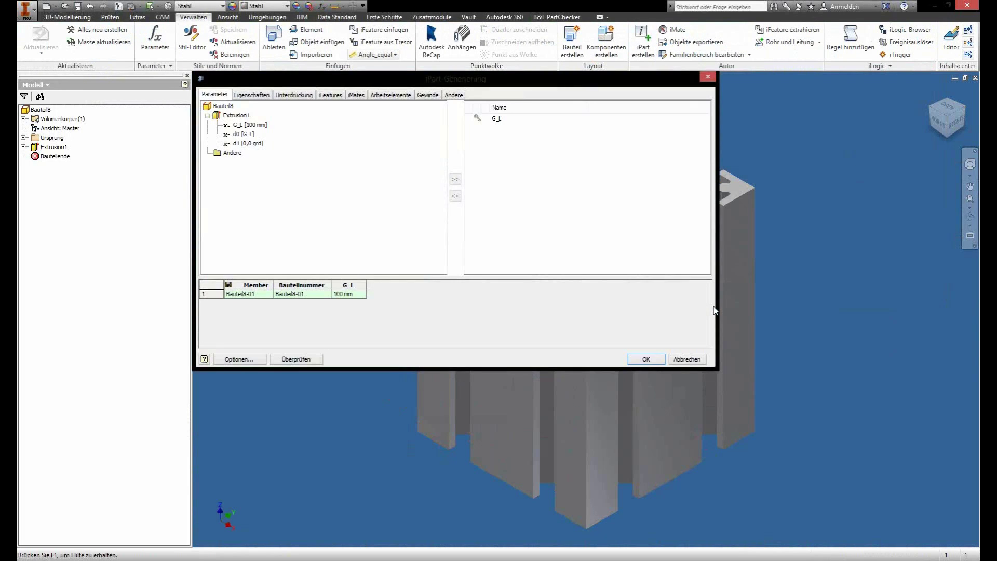
{"action": "right_click", "coordinate": [499, 124]}
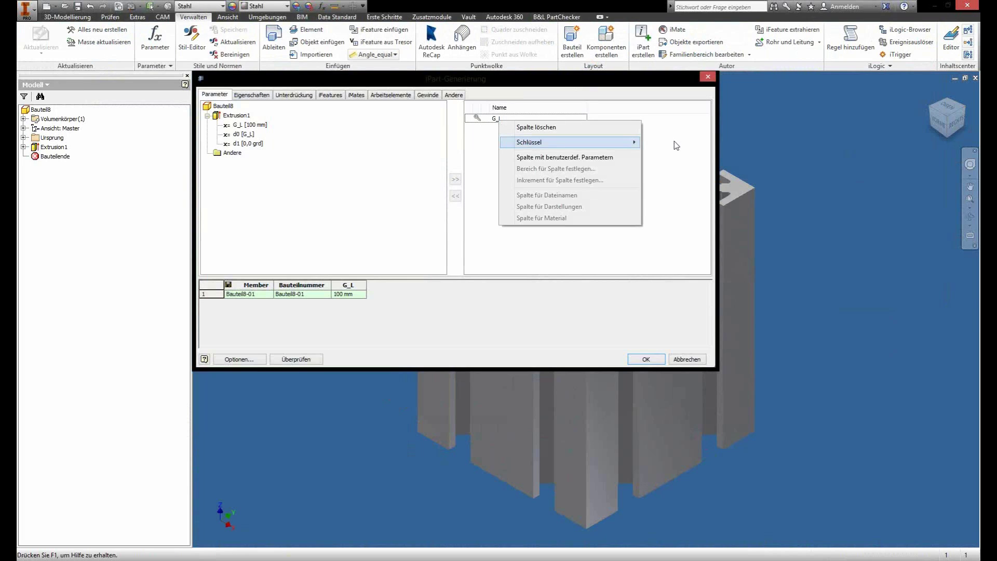
{"action": "left_click", "coordinate": [671, 155]}
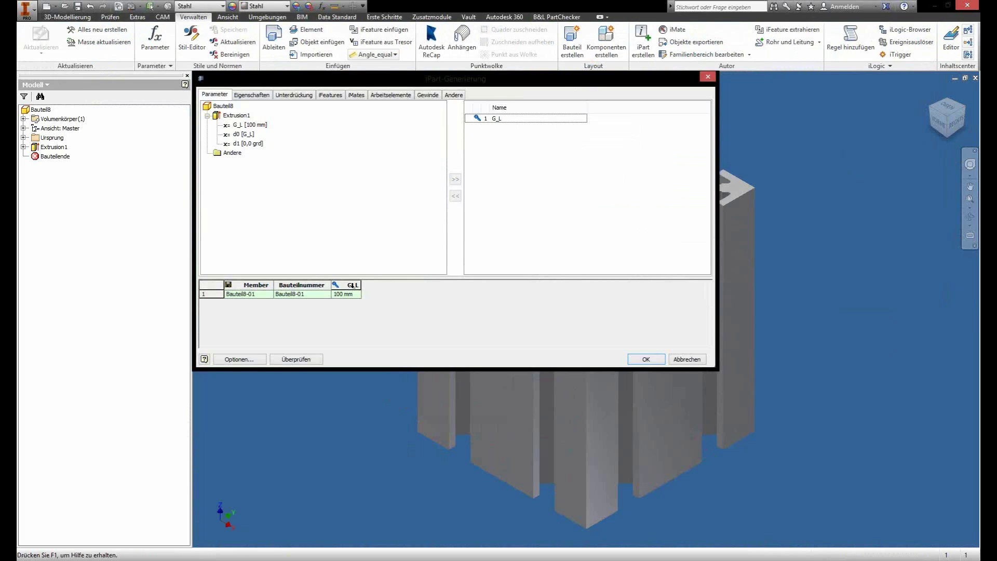
{"action": "right_click", "coordinate": [354, 287]}
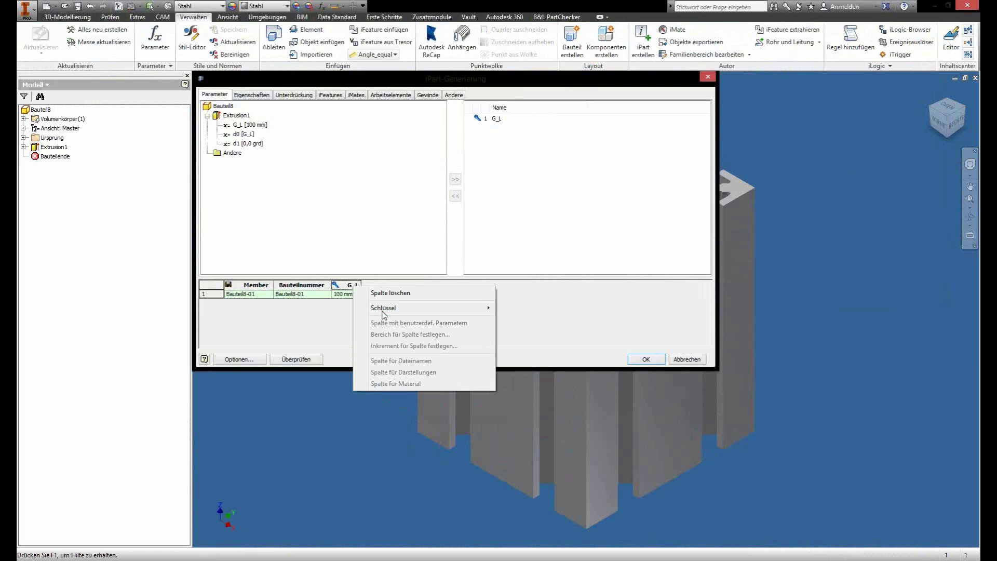
{"action": "mouse_move", "coordinate": [468, 307]}
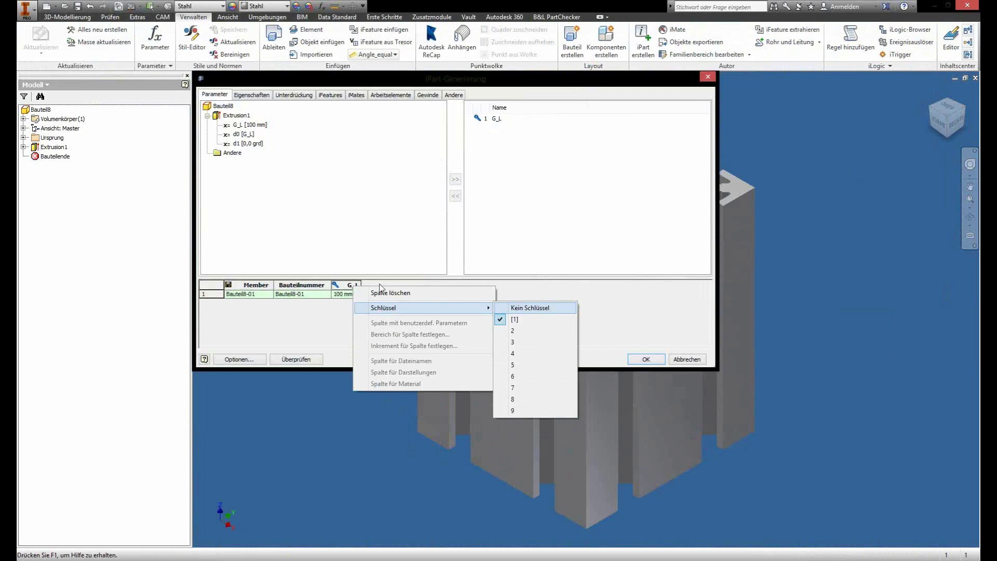
{"action": "left_click", "coordinate": [518, 309]}
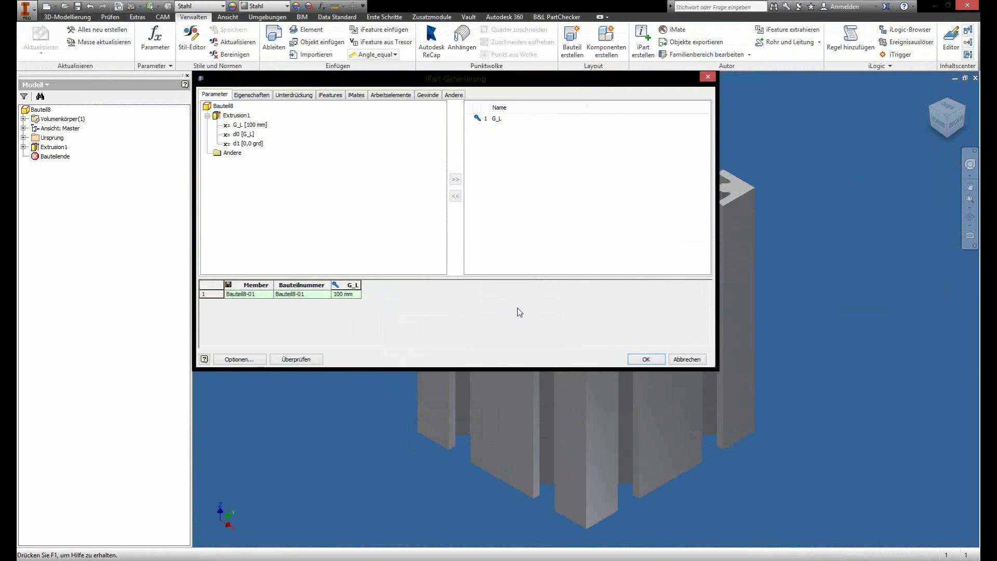
{"action": "right_click", "coordinate": [351, 290]}
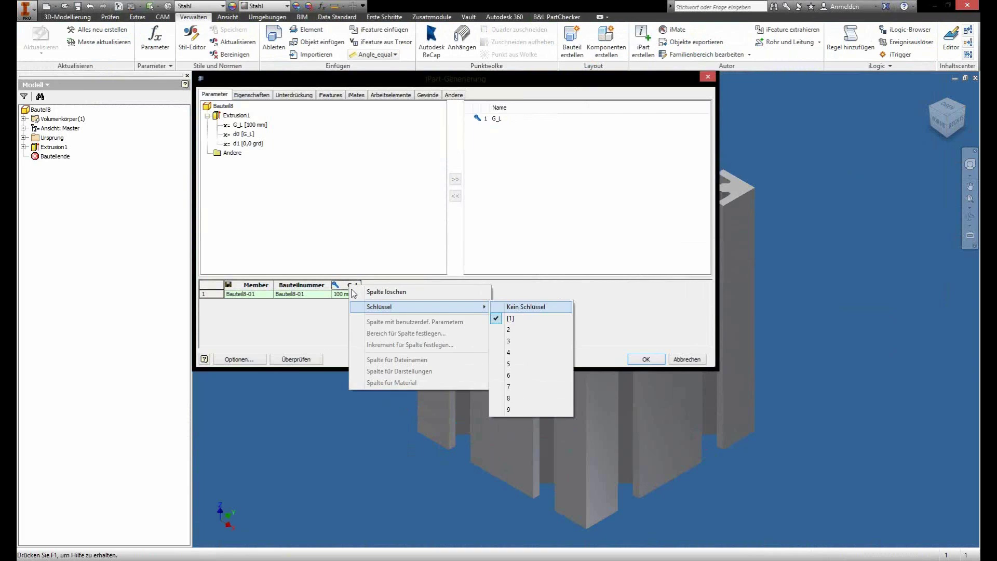
{"action": "key", "text": "Return"}
Limit the custom G_L column to a range from minimum 10 to maximum 6000, both limits inclusive
{"action": "right_click", "coordinate": [359, 290]}
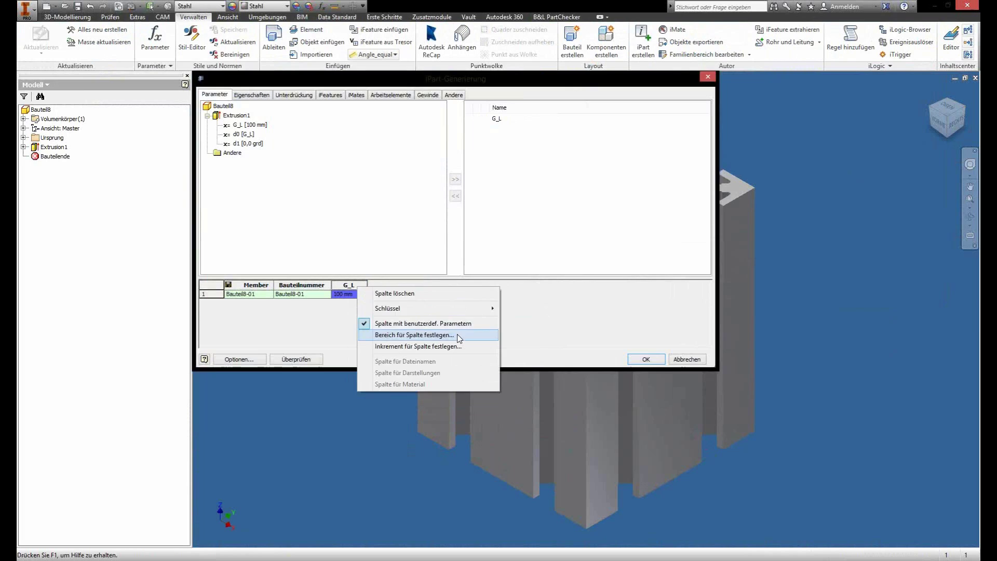
{"action": "left_click", "coordinate": [459, 336]}
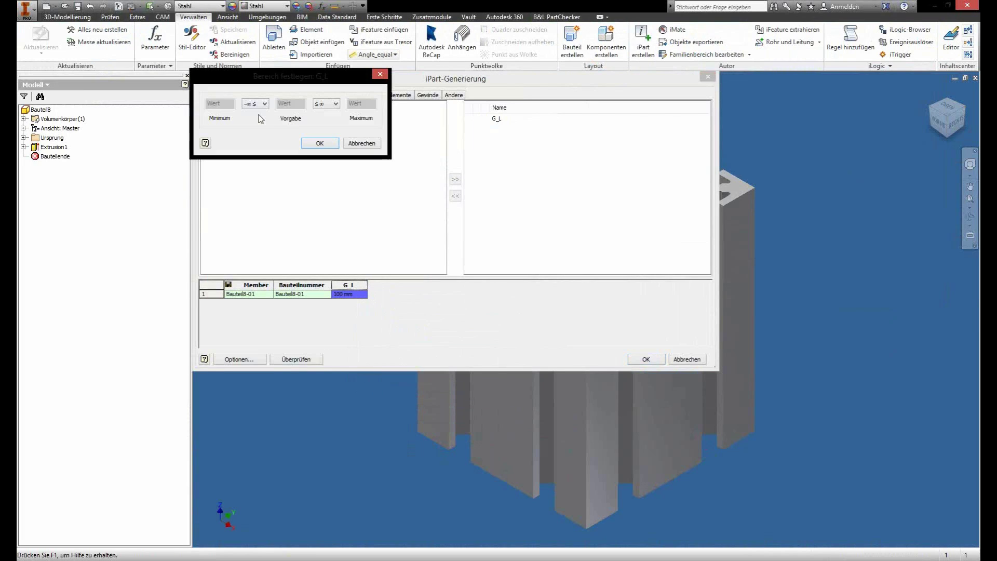
{"action": "left_click", "coordinate": [254, 104]}
{"action": "left_click", "coordinate": [247, 119]}
{"action": "type", "text": "10"}
{"action": "left_click", "coordinate": [326, 104]}
{"action": "left_click", "coordinate": [326, 118]}
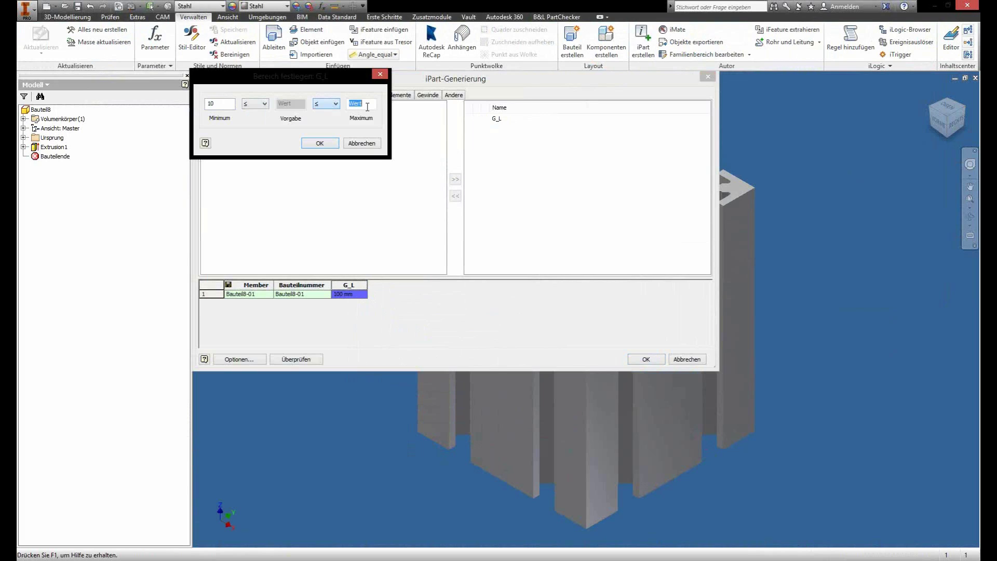
{"action": "key", "text": "Tab"}
{"action": "type", "text": "6000"}
{"action": "left_click", "coordinate": [323, 146]}
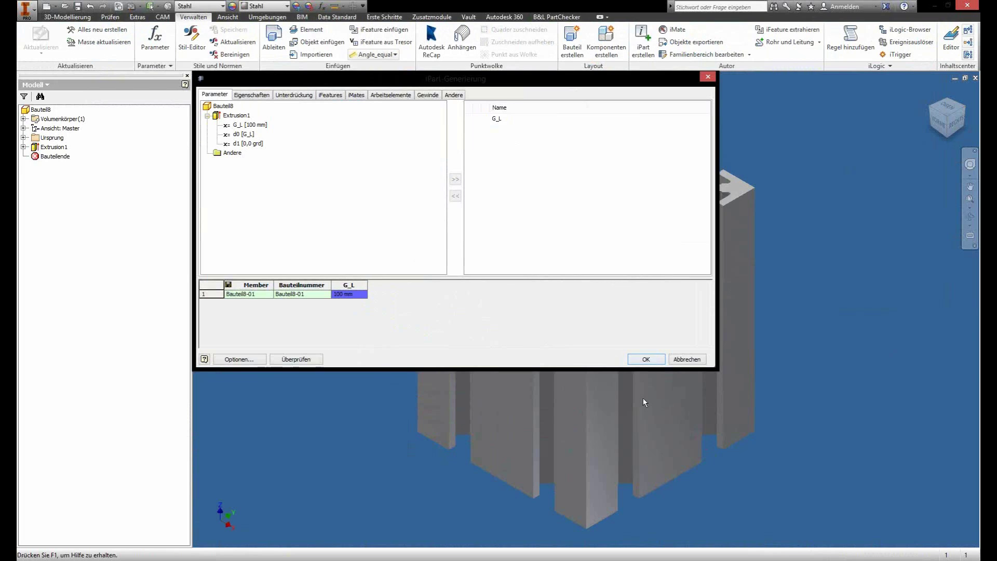
Accept the iPart table and save the factory as Bauteil8.ipt in a subfolder of 20140325
{"action": "key", "text": "Return"}
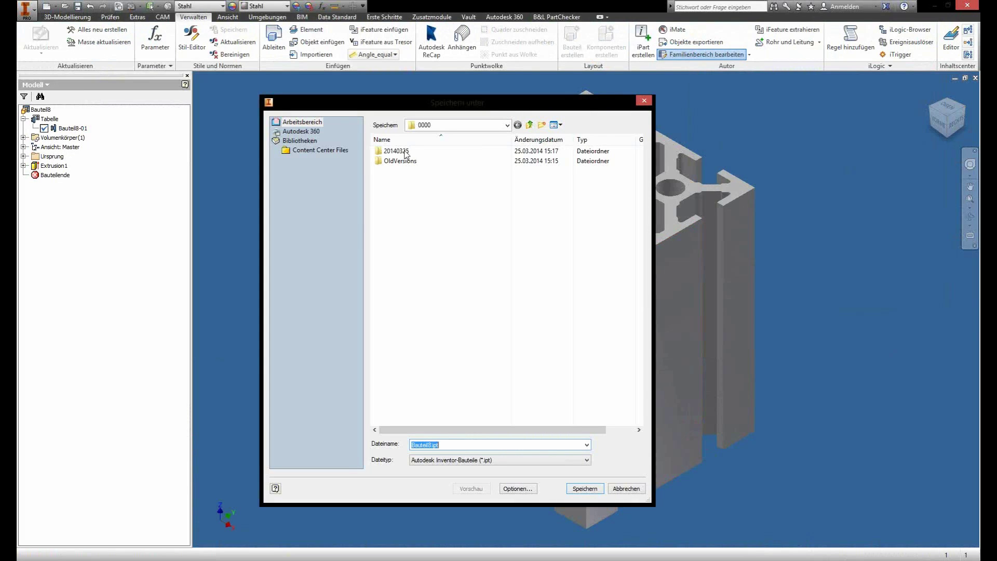
{"action": "double_click", "coordinate": [405, 152]}
{"action": "double_click", "coordinate": [394, 160]}
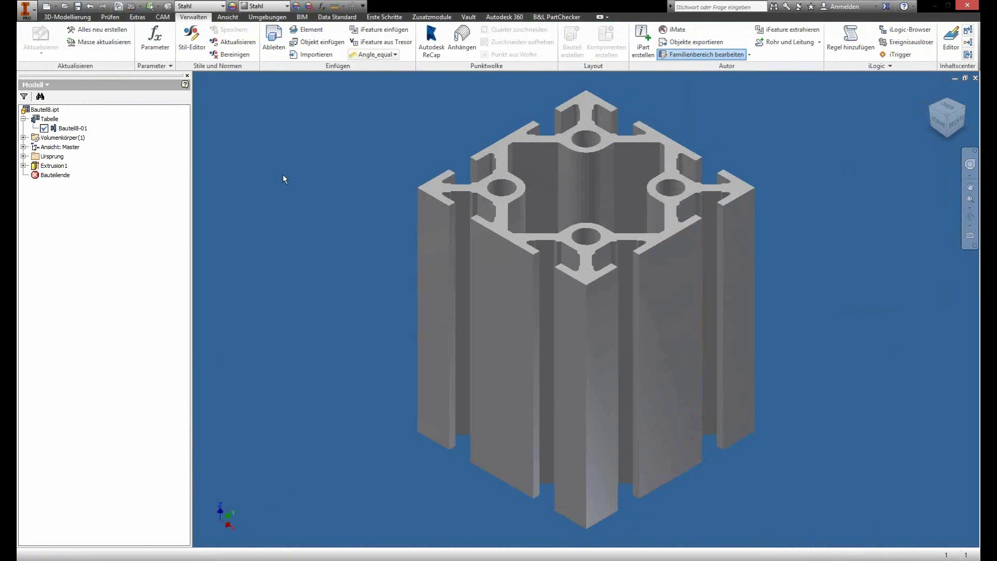
Create a new assembly from the Norm.iam template and choose Bauteil8.ipt as the component to place
{"action": "left_click", "coordinate": [47, 6]}
{"action": "left_click", "coordinate": [405, 246]}
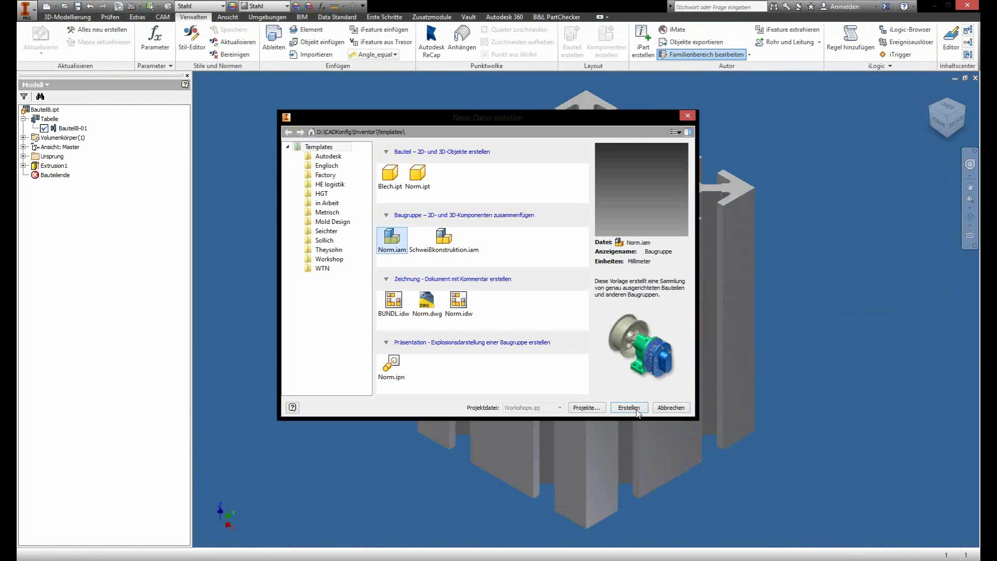
{"action": "left_click", "coordinate": [628, 407]}
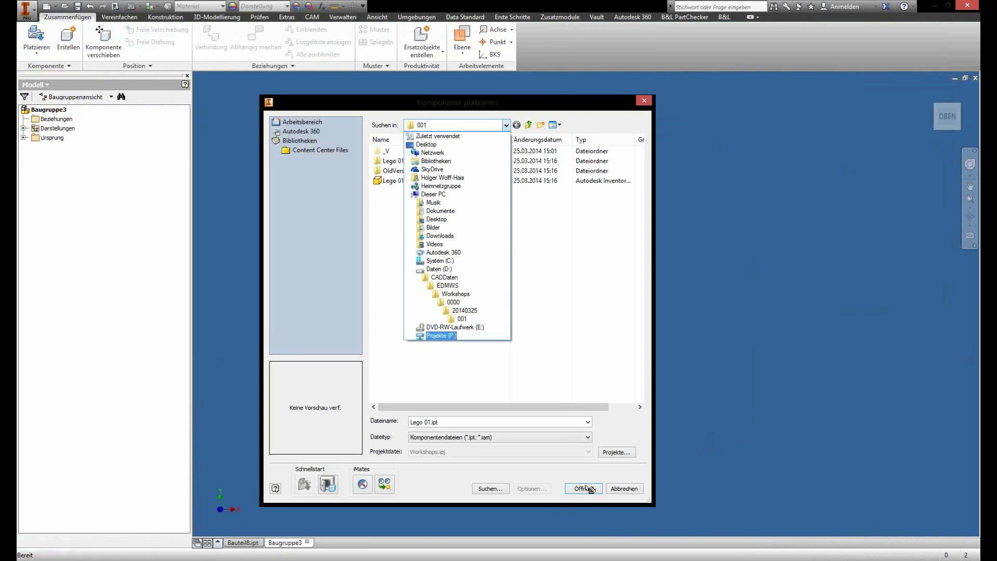
{"action": "left_click", "coordinate": [582, 489]}
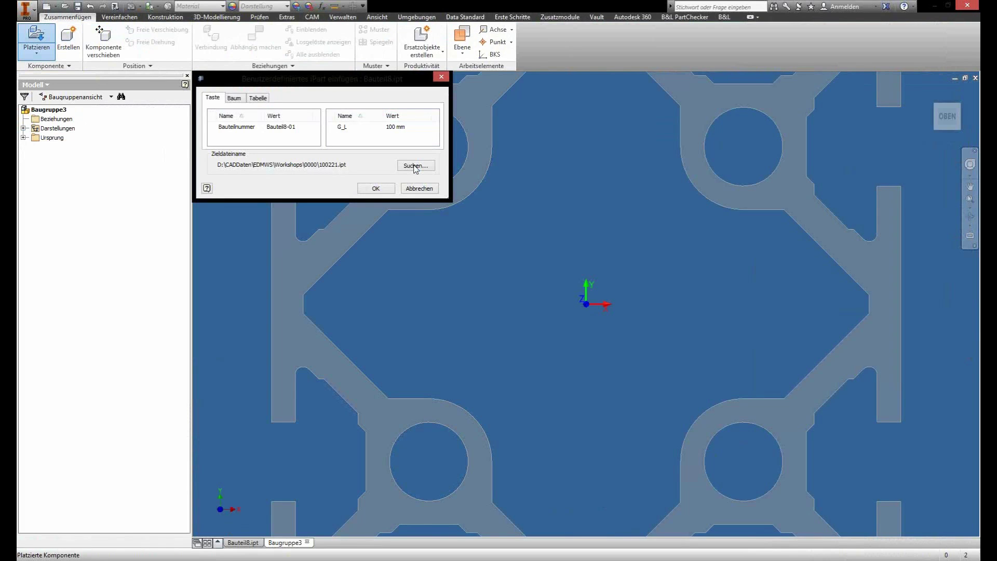
Test the G_L range limits of the custom iPart by entering 7000 and 10
{"action": "key", "text": "Tab"}
{"action": "type", "text": "7000"}
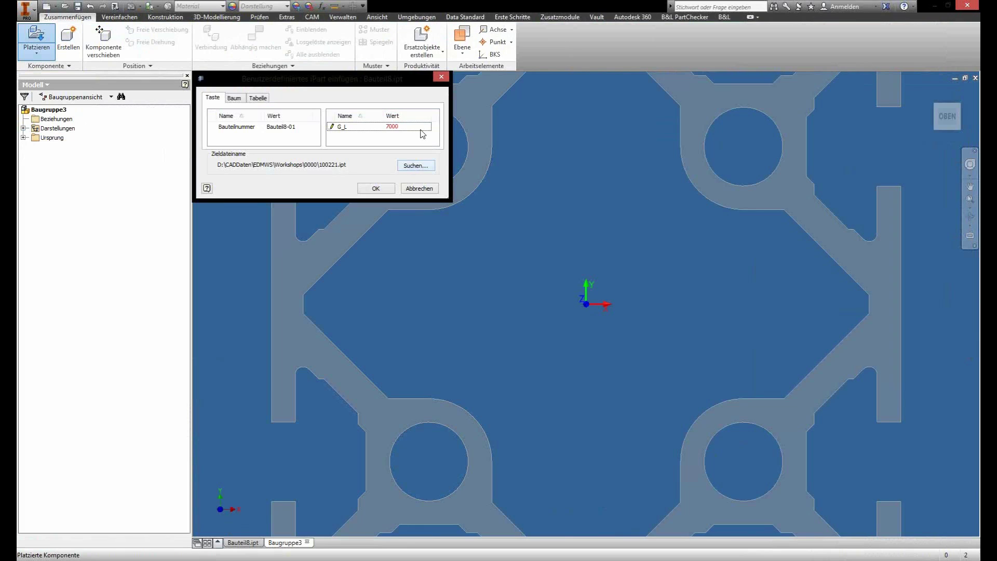
{"action": "key", "text": "BackSpace"}
{"action": "key", "text": "BackSpace"}
{"action": "key", "text": "BackSpace"}
{"action": "key", "text": "BackSpace"}
{"action": "type", "text": "10"}
{"action": "key", "text": "Return"}
Place one instance of the profile in the assembly with G_L set to 2500
{"action": "type", "text": "2500"}
{"action": "left_click", "coordinate": [636, 392]}
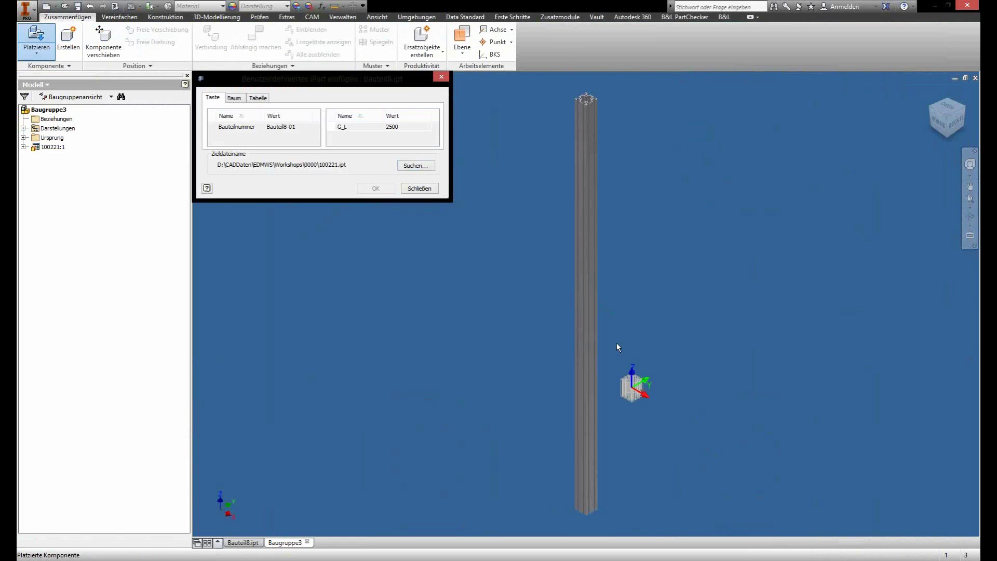
{"action": "key", "text": "Escape"}
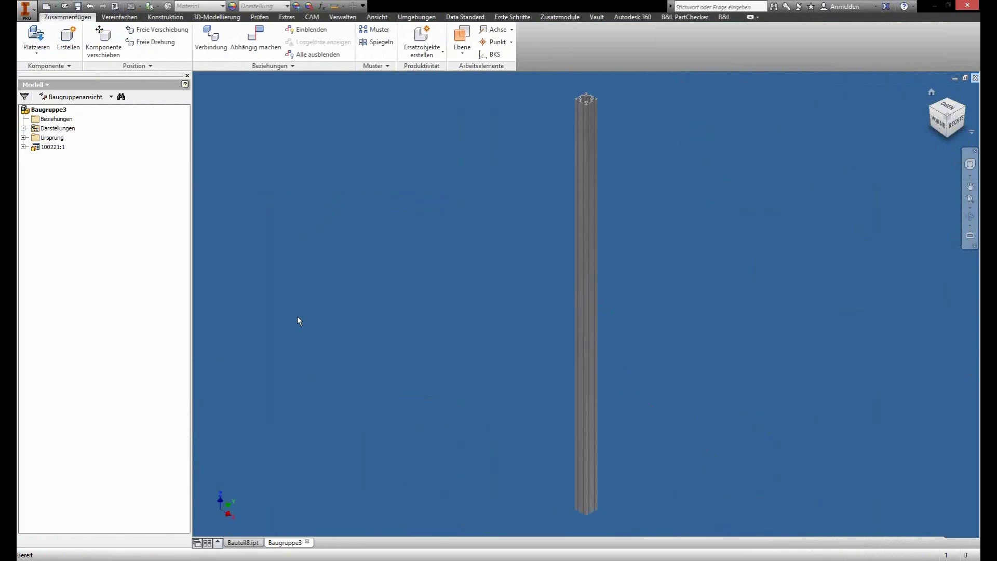
Close the test assembly and reapply the Bauteil8 iPart table with G_L at 100
{"action": "key", "text": "ctrl+F4"}
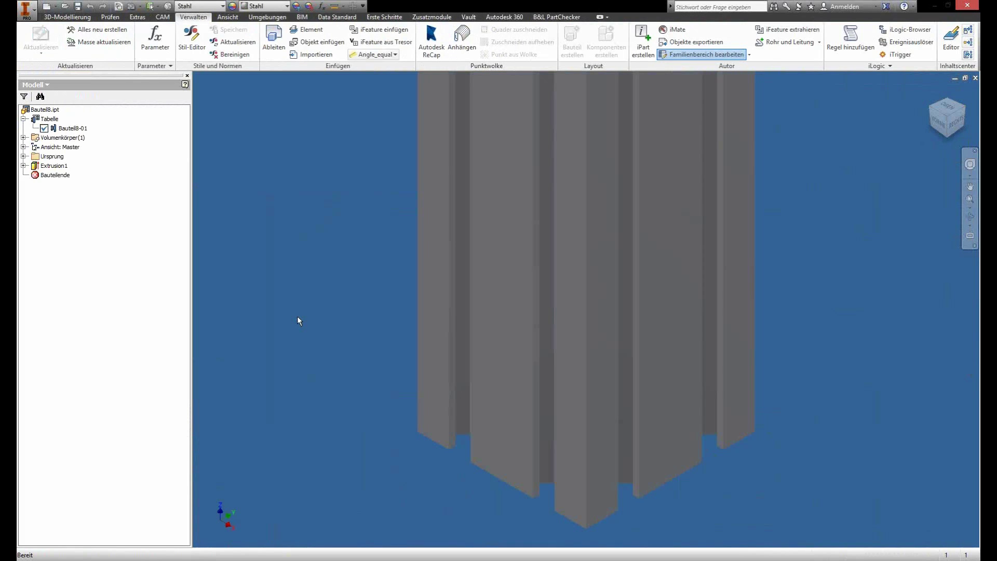
{"action": "key", "text": "Home"}
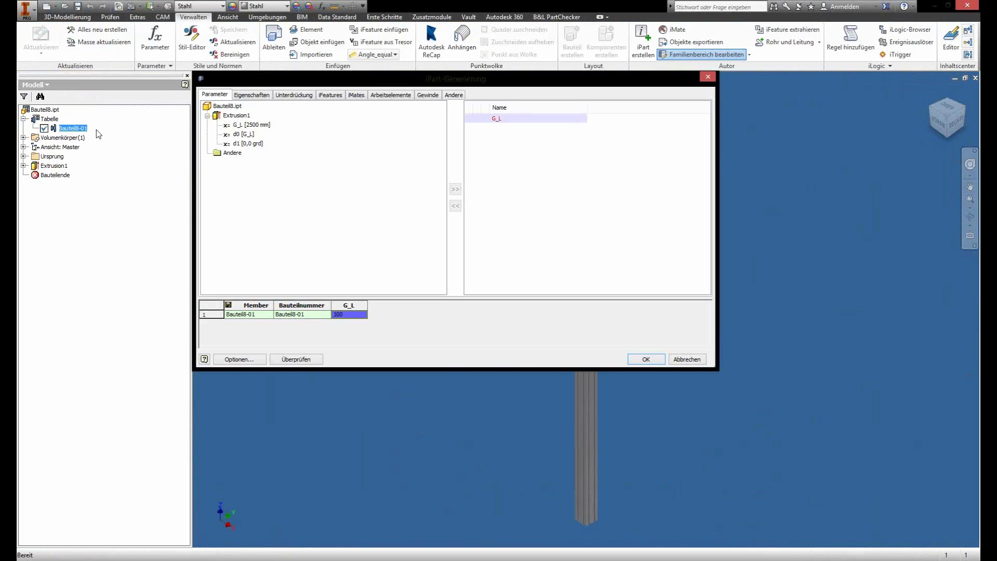
{"action": "key", "text": "Return"}
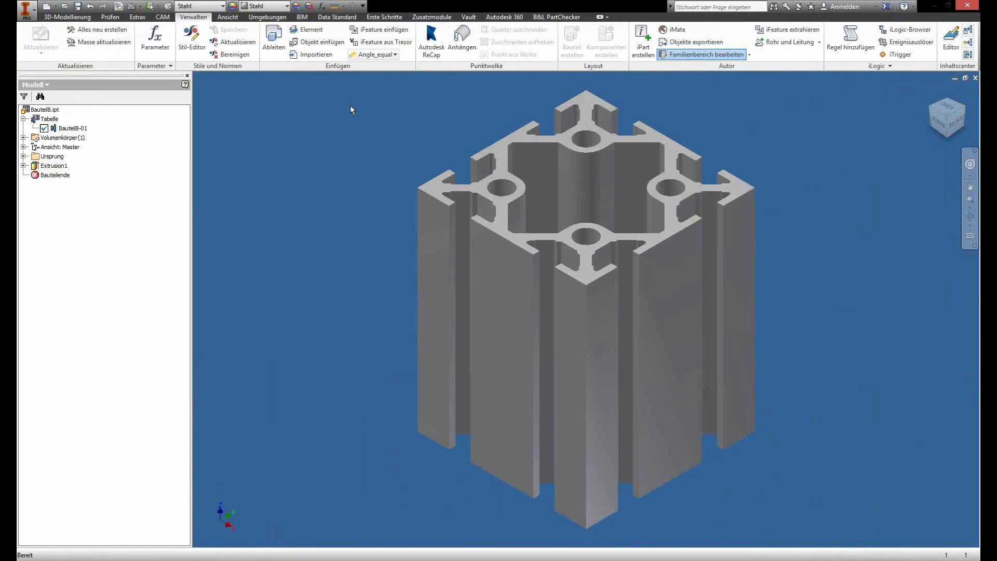
Start authoring the Bauteil8 part as a structural profile in the Sonstiges category
{"action": "left_click", "coordinate": [820, 43]}
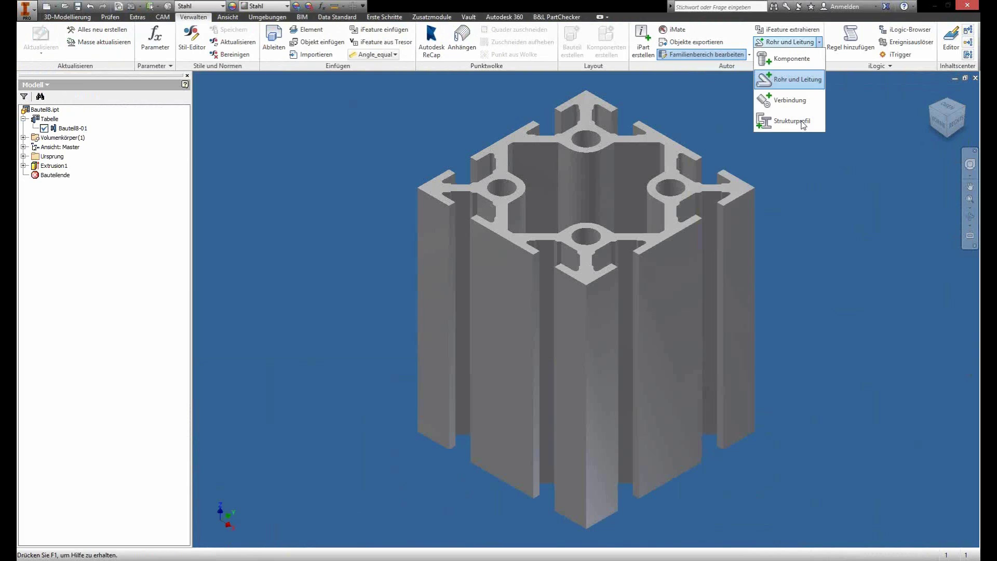
{"action": "left_click", "coordinate": [791, 121]}
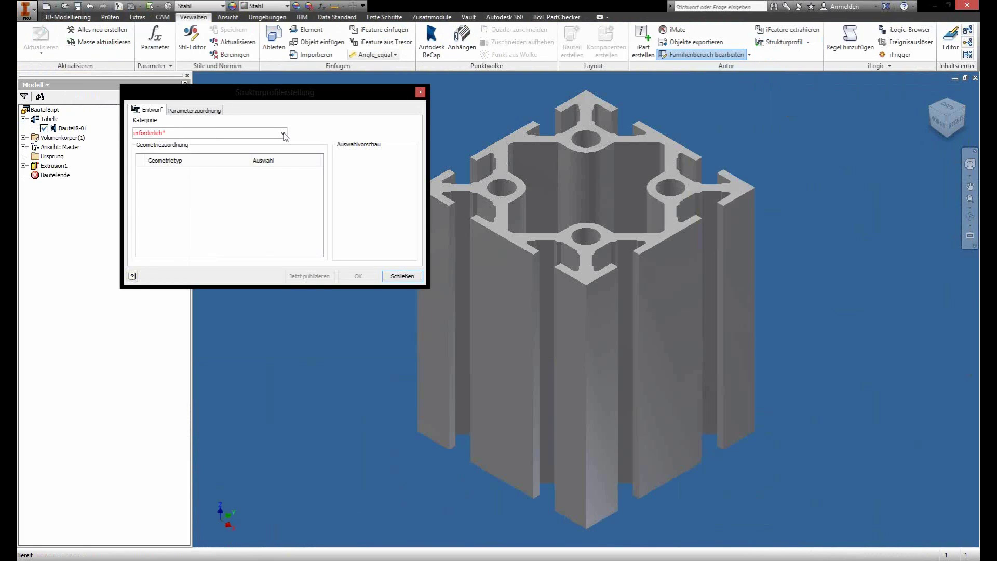
{"action": "left_click", "coordinate": [283, 134]}
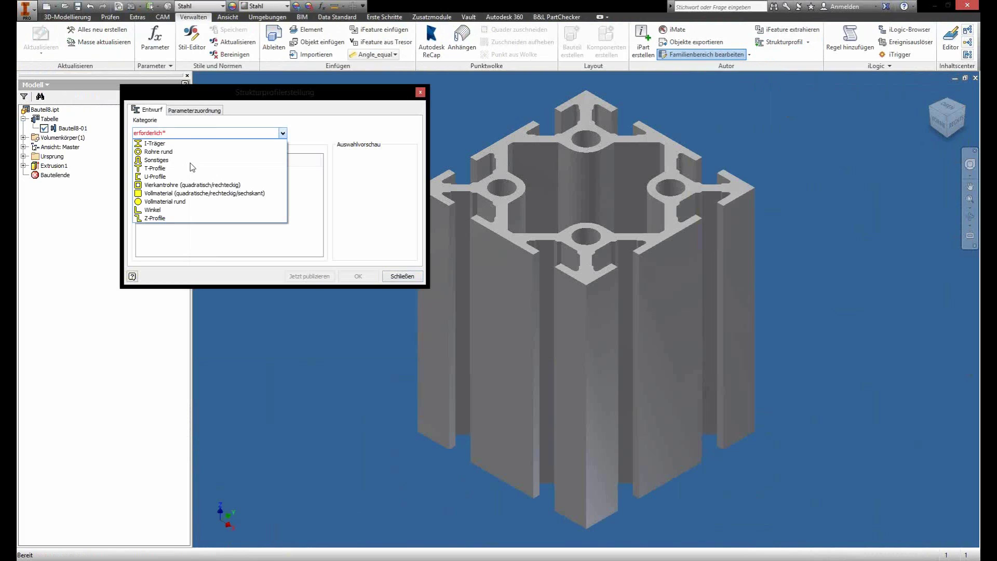
{"action": "left_click", "coordinate": [190, 161]}
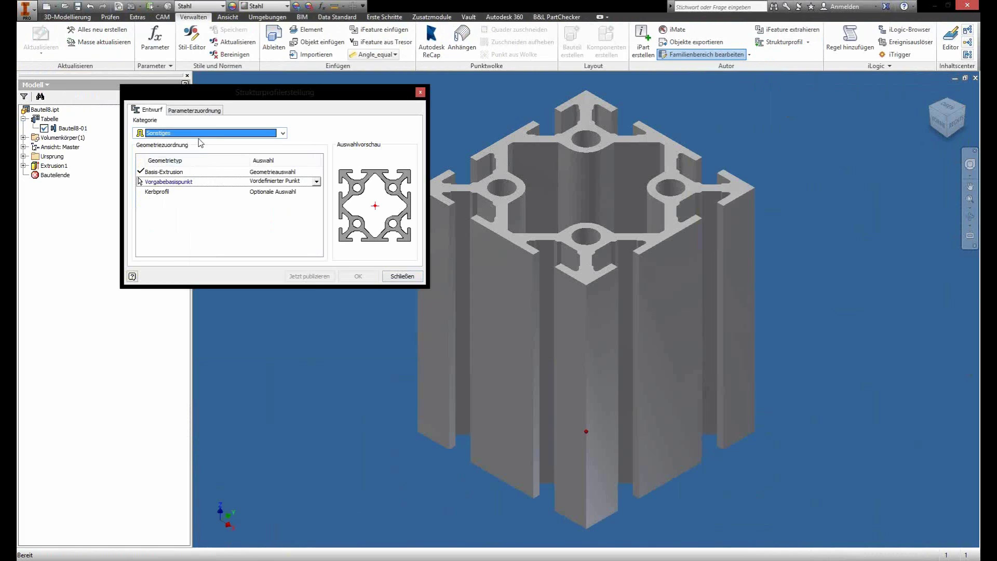
Map the Basislänge parameter to the G_L table column and start publishing the structural profile straight from the authoring dialog
{"action": "left_click", "coordinate": [184, 111]}
{"action": "left_click", "coordinate": [184, 110]}
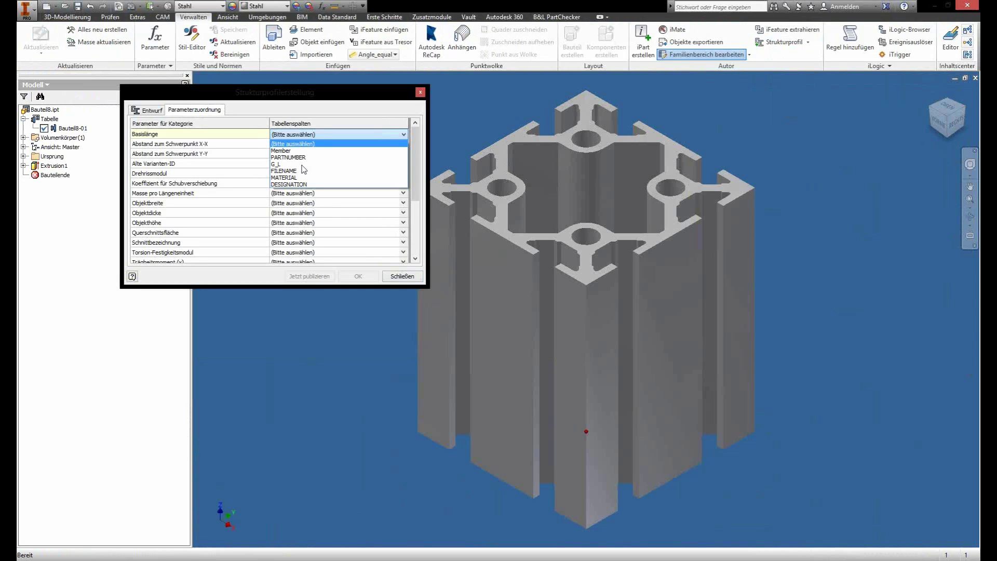
{"action": "left_click", "coordinate": [302, 165]}
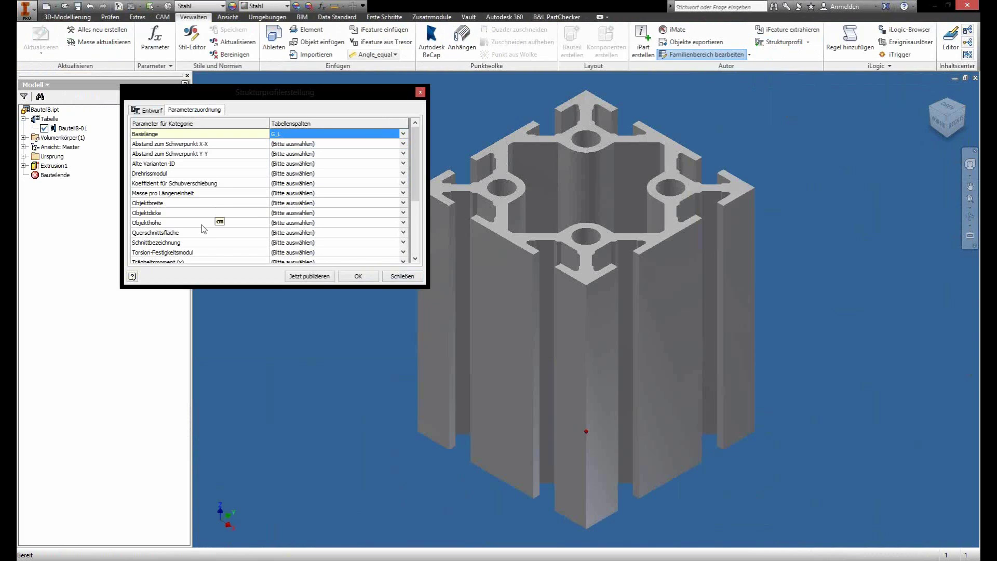
{"action": "scroll", "coordinate": [202, 225], "scroll_direction": "down", "scroll_amount": 4}
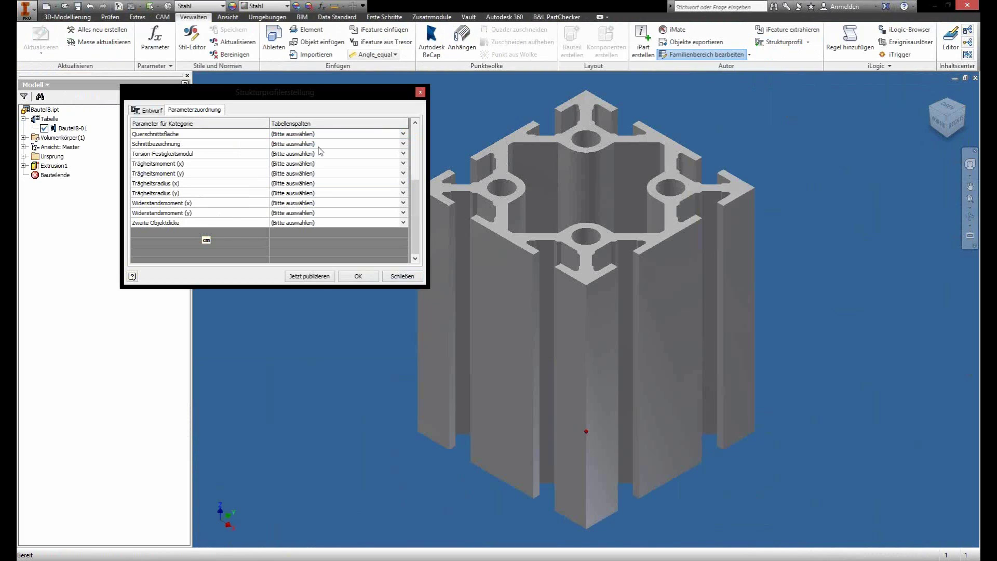
{"action": "left_click", "coordinate": [318, 277]}
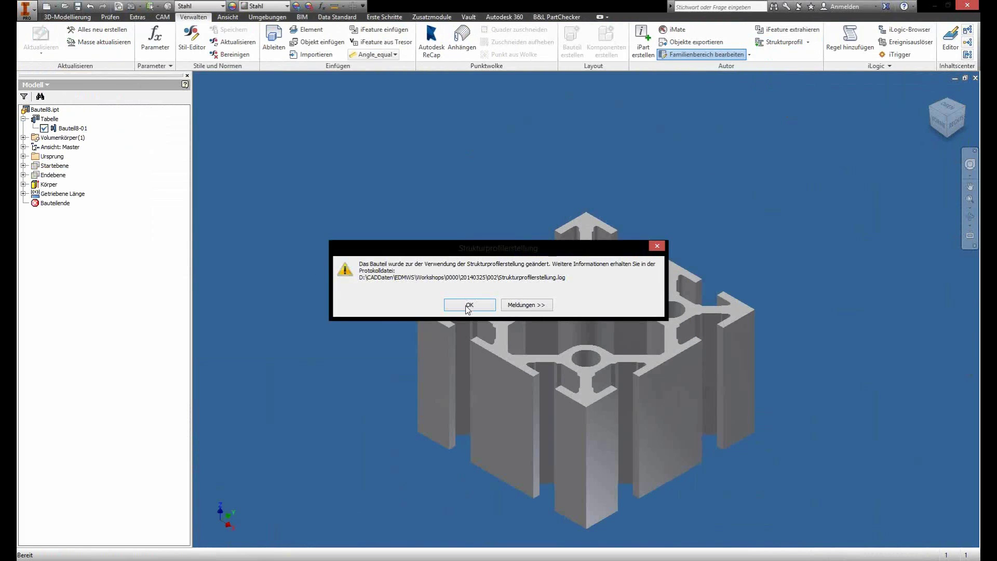
{"action": "left_click", "coordinate": [467, 307]}
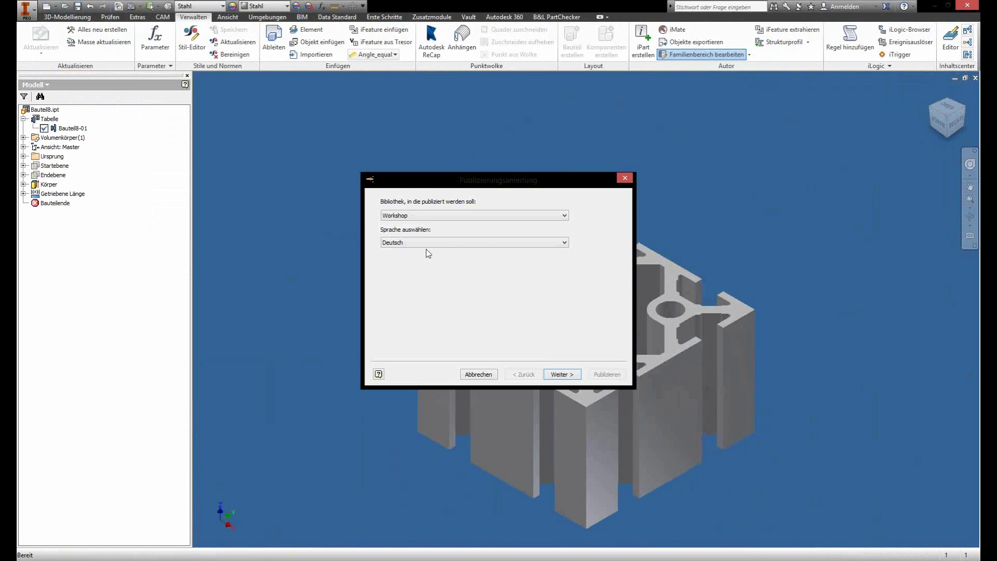
Publish to the Workshop library in Deutsch under Sonstiges, assigning G_L to Basislänge and updating the table with the document values
{"action": "left_click", "coordinate": [566, 375]}
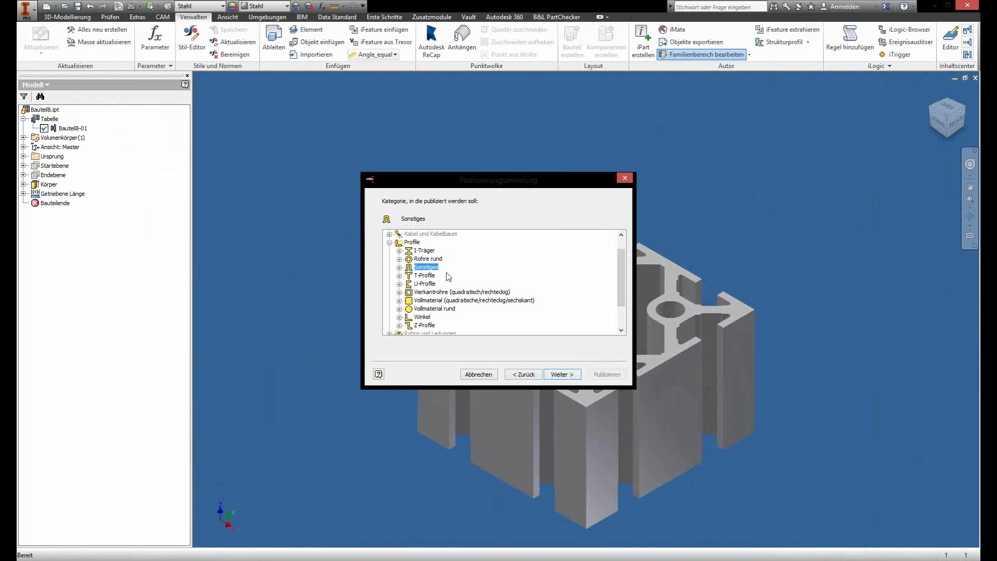
{"action": "left_click", "coordinate": [562, 374]}
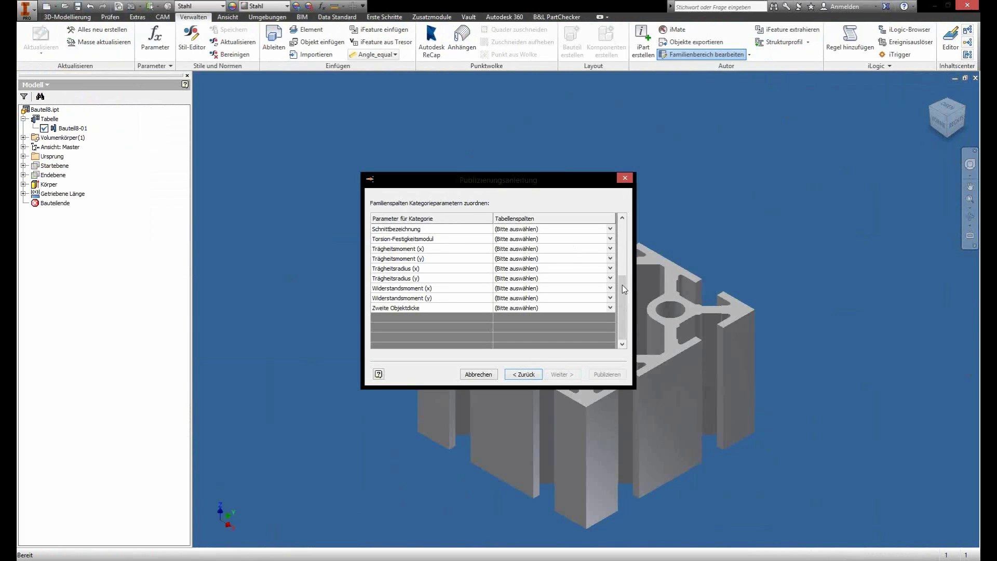
{"action": "scroll", "coordinate": [612, 229], "scroll_direction": "up", "scroll_amount": 4}
{"action": "left_click", "coordinate": [610, 229]}
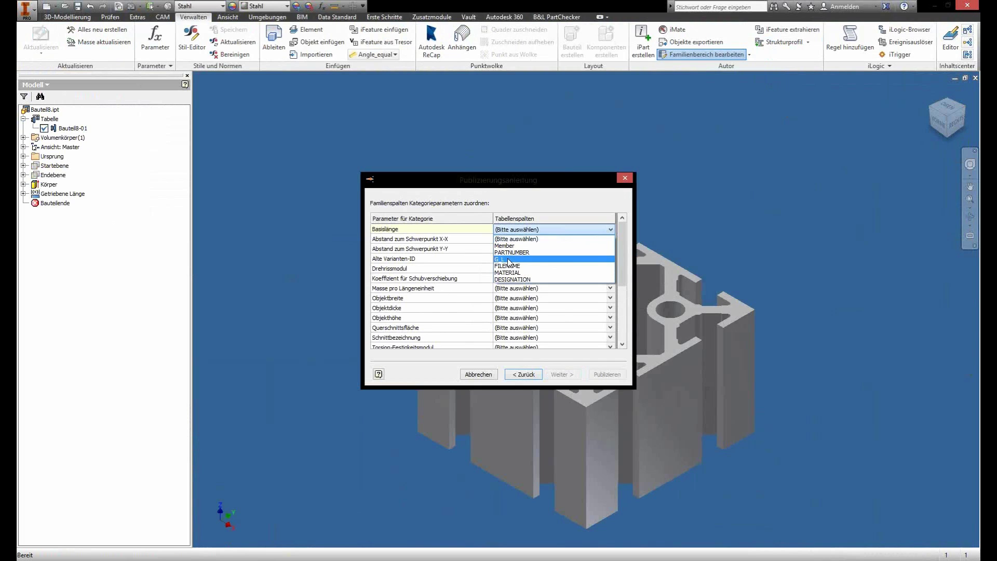
{"action": "left_click", "coordinate": [508, 259]}
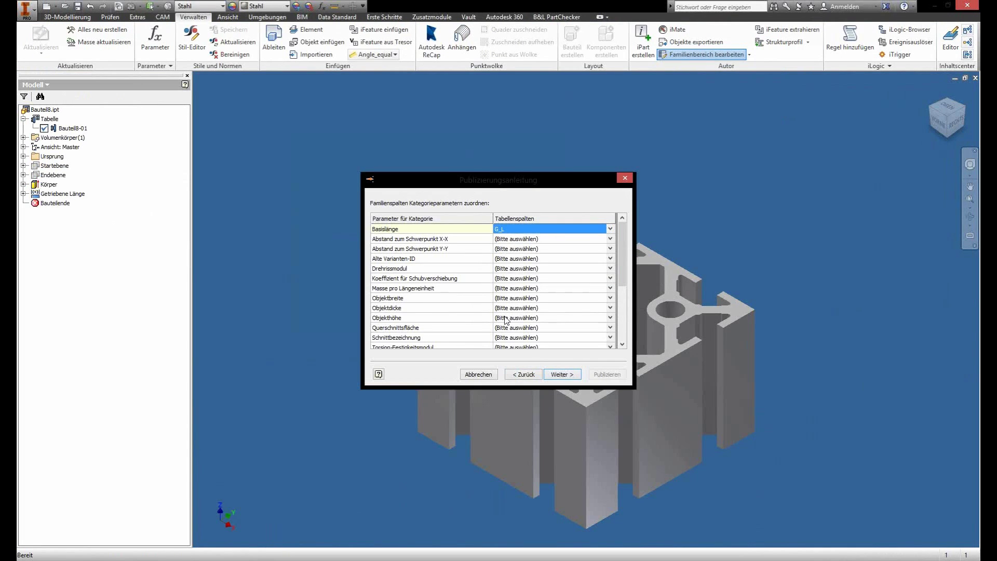
{"action": "left_click", "coordinate": [562, 375]}
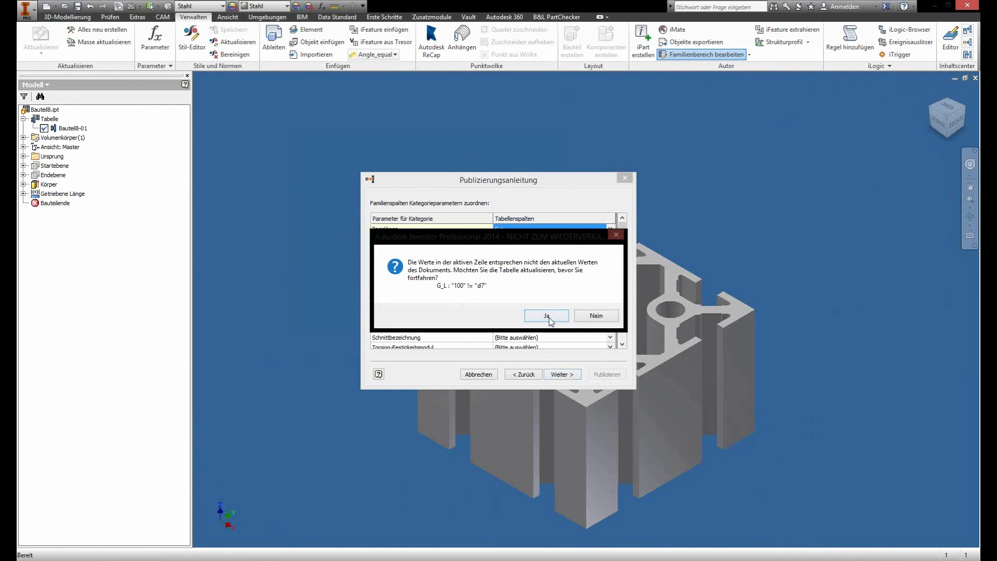
{"action": "left_click", "coordinate": [546, 316]}
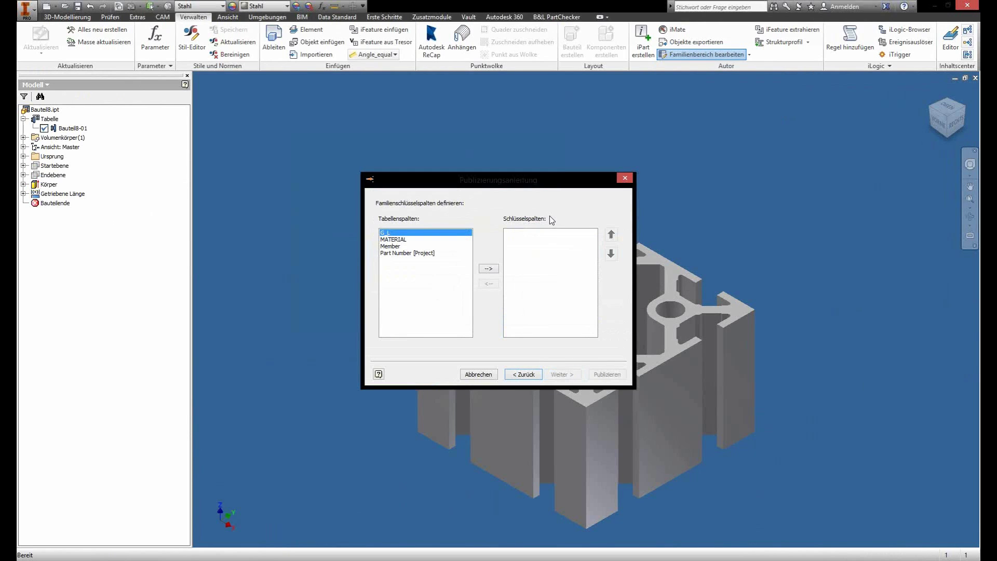
Define G_L as the key column of the published family
{"action": "left_click", "coordinate": [492, 269]}
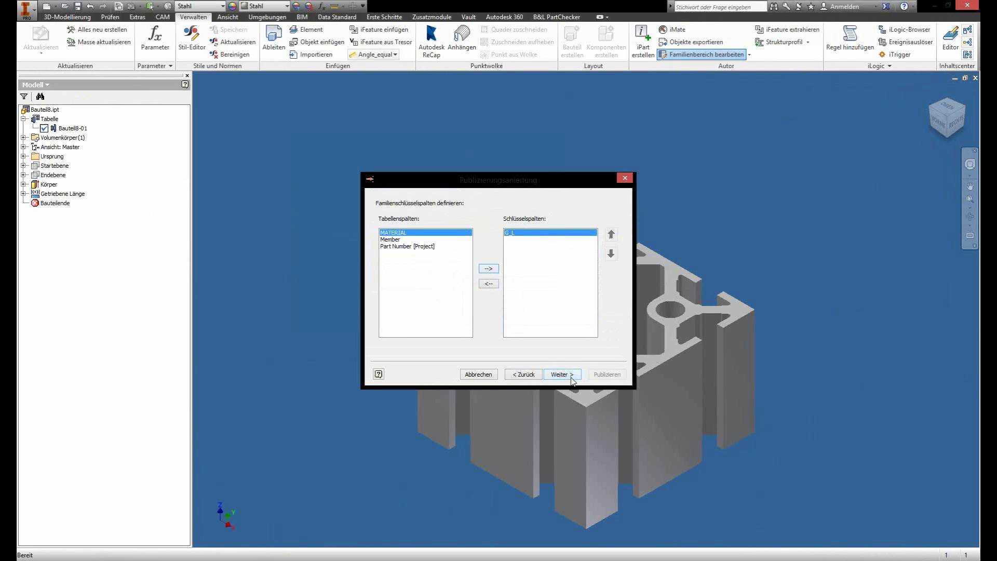
{"action": "left_click", "coordinate": [573, 380]}
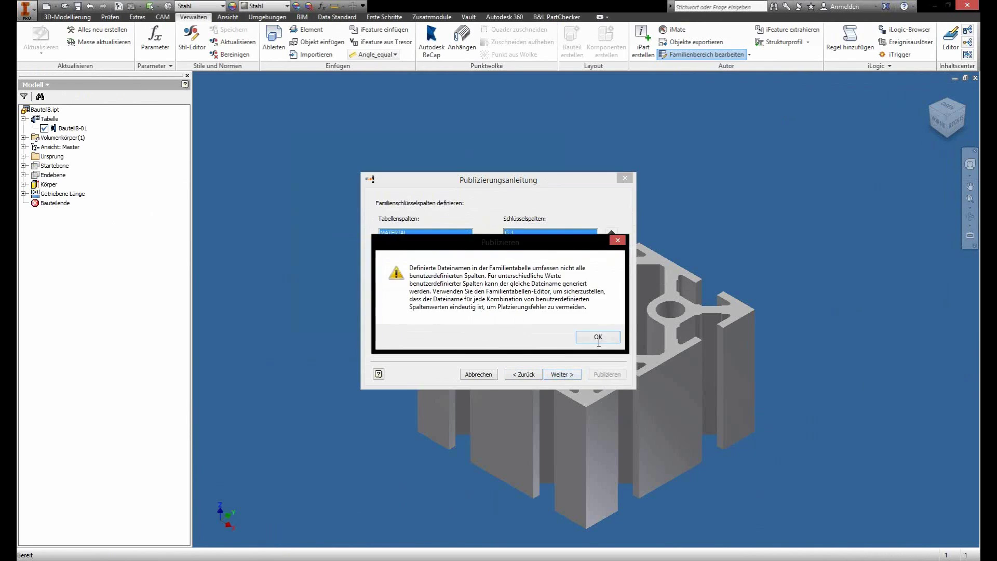
{"action": "left_click", "coordinate": [597, 337]}
Name the family MK 2040.30, enter mk as manufacturer, and publish it with the proposed thumbnail
{"action": "double_click", "coordinate": [423, 224]}
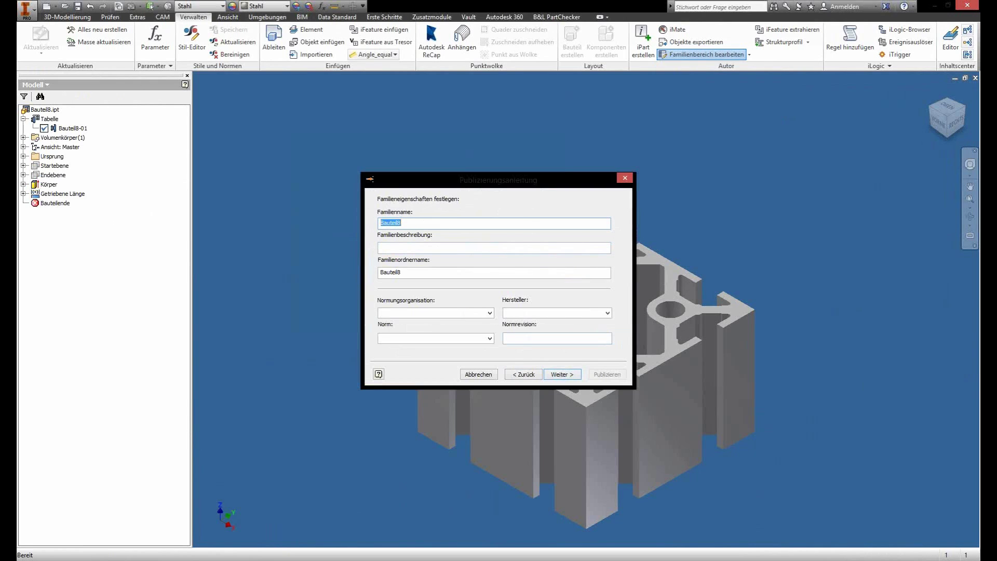
{"action": "type", "text": "M"}
{"action": "type", "text": "K 21"}
{"action": "type", "text": "040"}
{"action": "type", "text": ".3"}
{"action": "type", "text": "0"}
{"action": "left_click", "coordinate": [577, 315]}
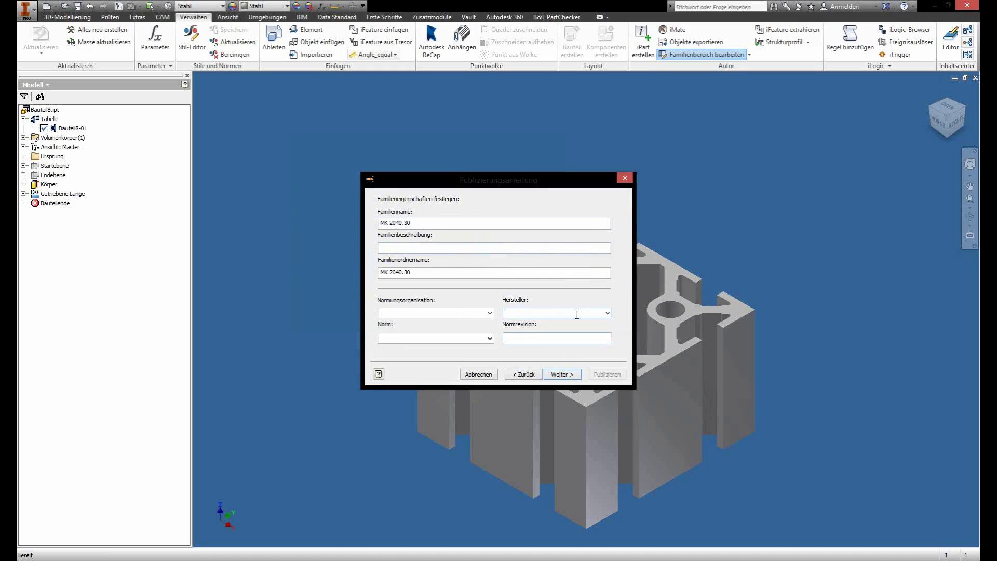
{"action": "type", "text": "mk"}
{"action": "left_click", "coordinate": [568, 377]}
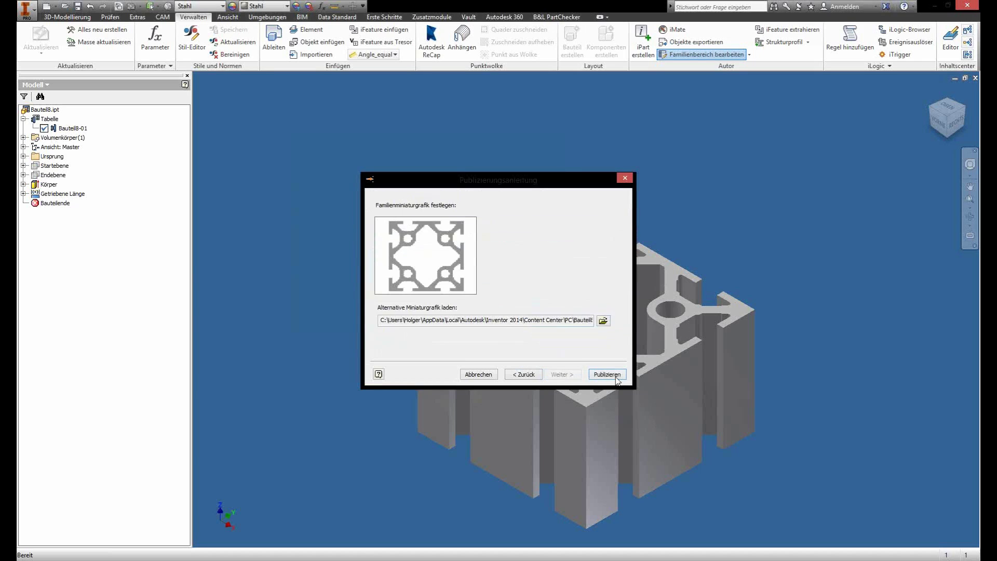
{"action": "left_click", "coordinate": [616, 378]}
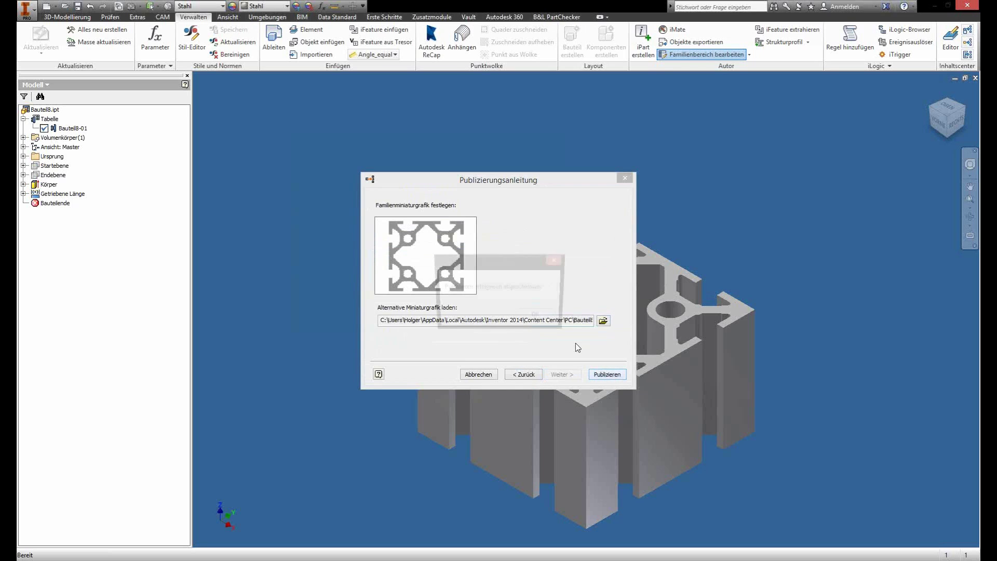
{"action": "left_click", "coordinate": [543, 318]}
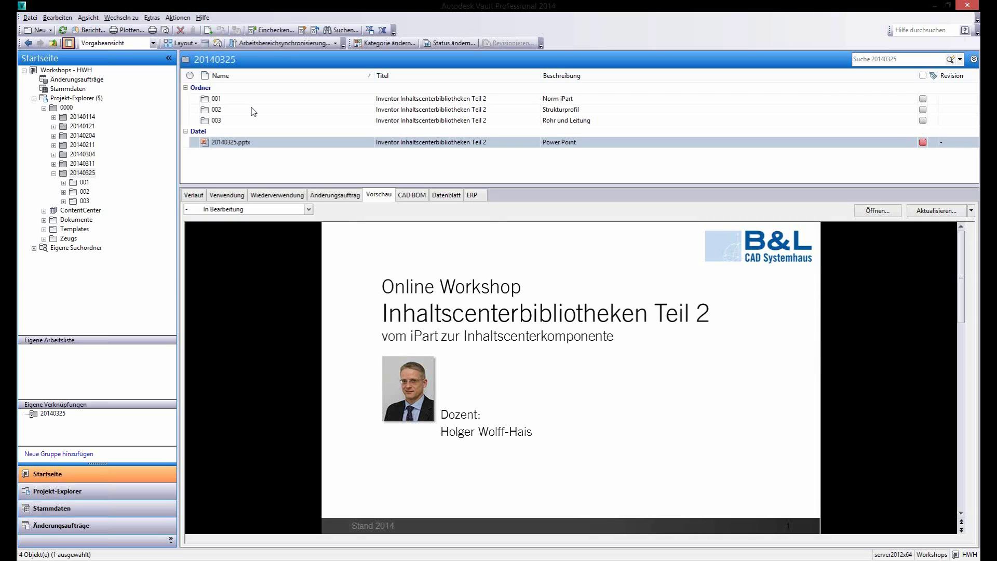
In Vault, open the assembly 100207.iam from folder 002 of project 20140325
{"action": "left_click", "coordinate": [213, 109]}
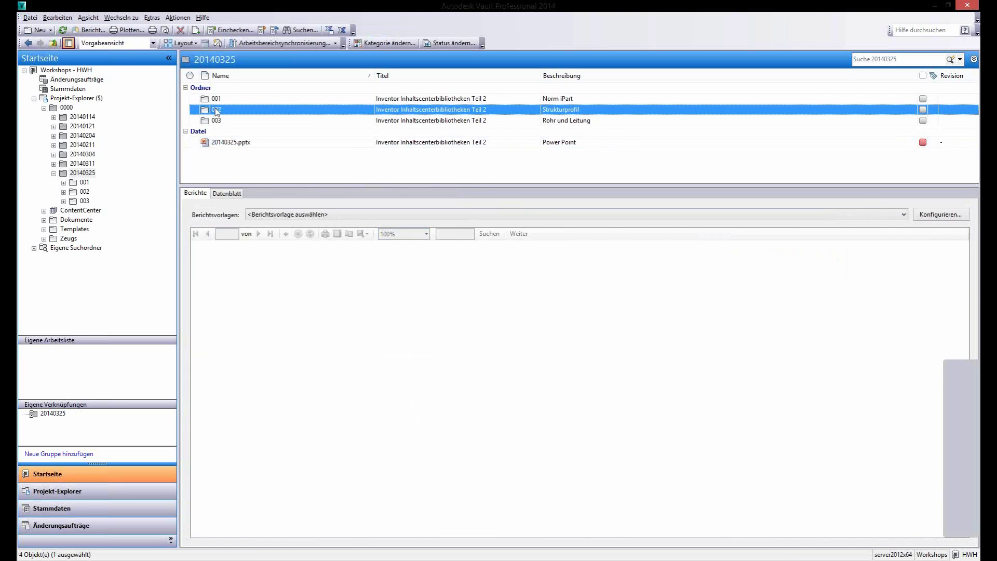
{"action": "double_click", "coordinate": [217, 111]}
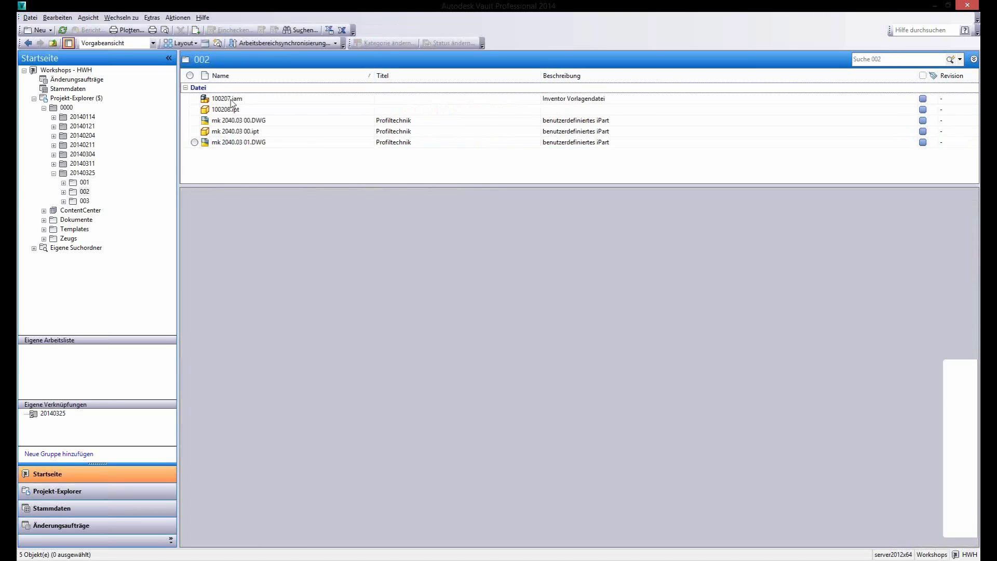
{"action": "left_click", "coordinate": [231, 101]}
{"action": "double_click", "coordinate": [231, 101]}
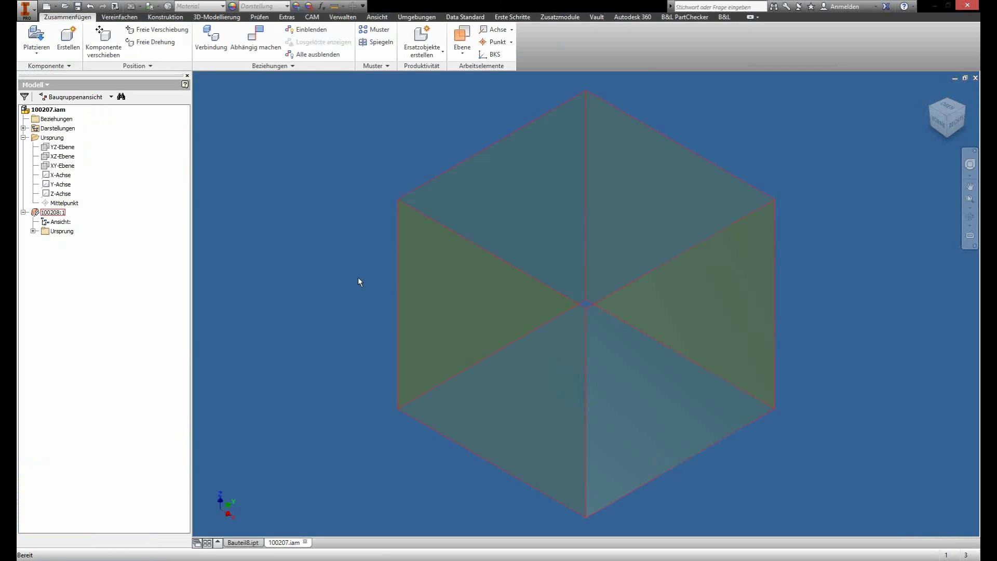
Set up a frame member insertion with standard Unbenannt, family 100206, size (Unbenannt 1) and material Aluminium 6061
{"action": "left_click", "coordinate": [162, 30]}
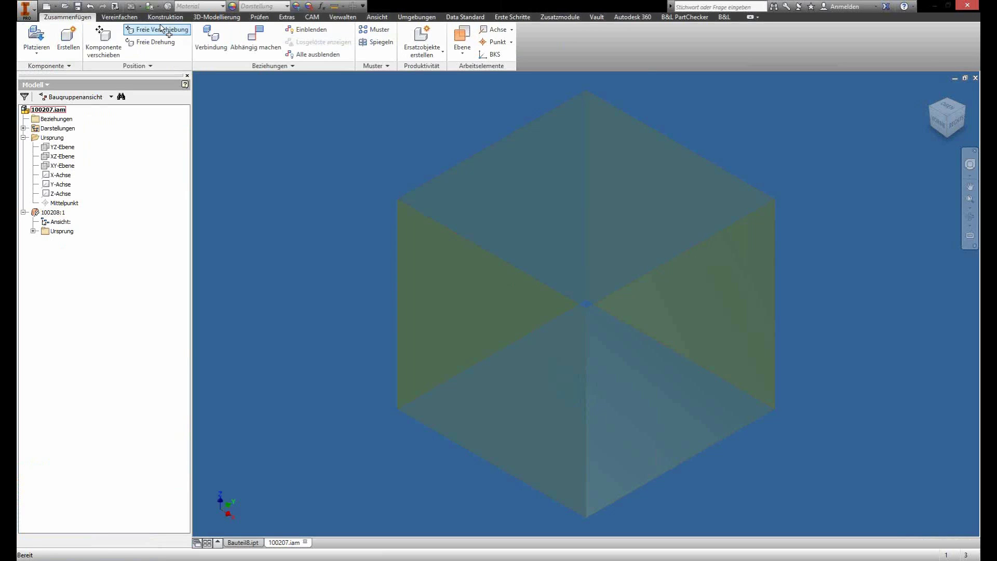
{"action": "left_click", "coordinate": [165, 16]}
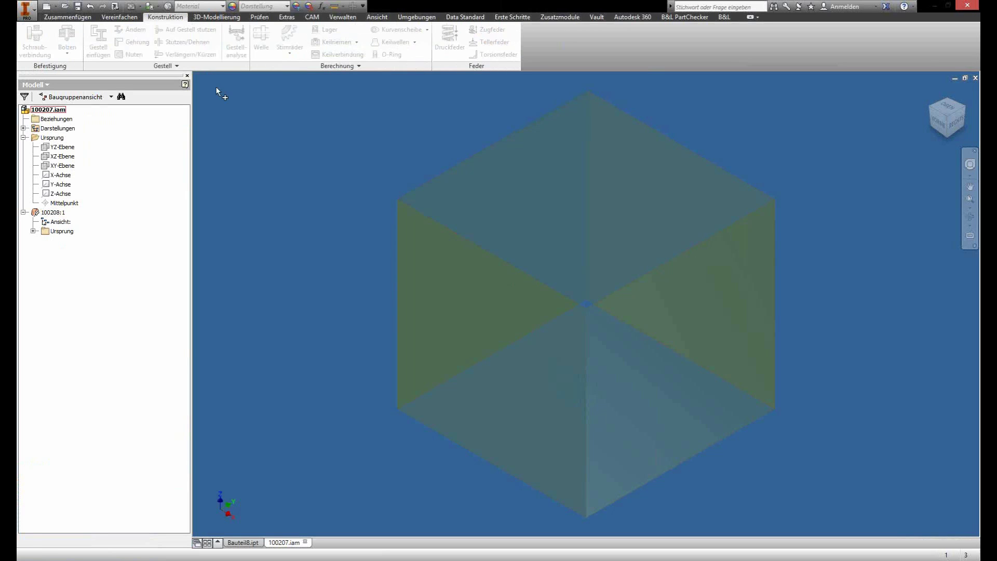
{"action": "left_click", "coordinate": [91, 42]}
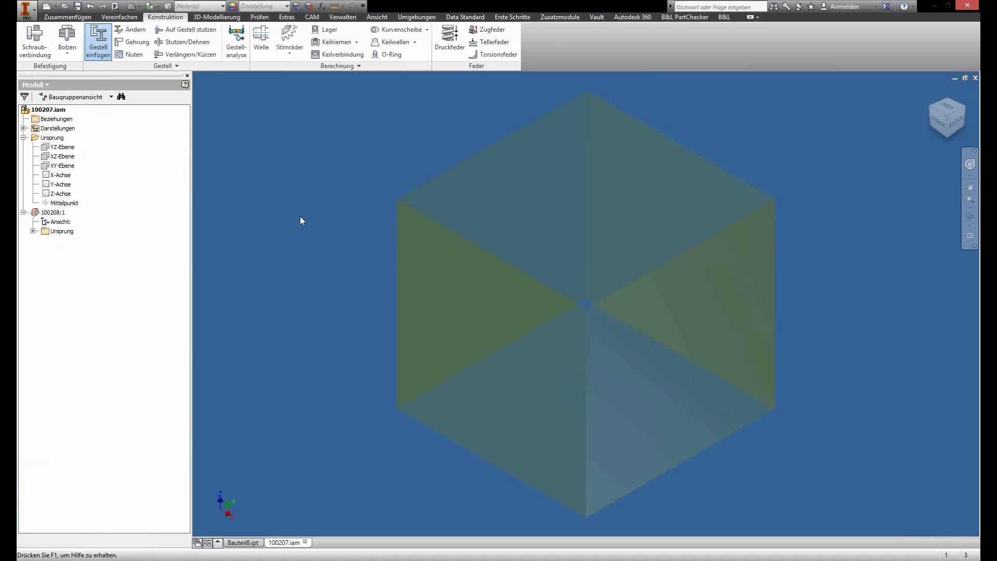
{"action": "left_click", "coordinate": [241, 117]}
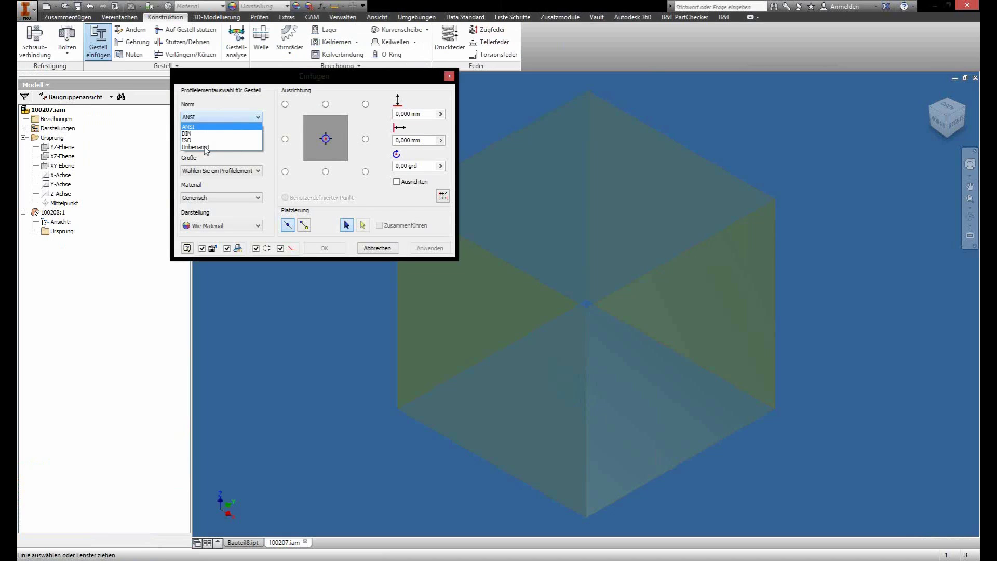
{"action": "left_click", "coordinate": [206, 147]}
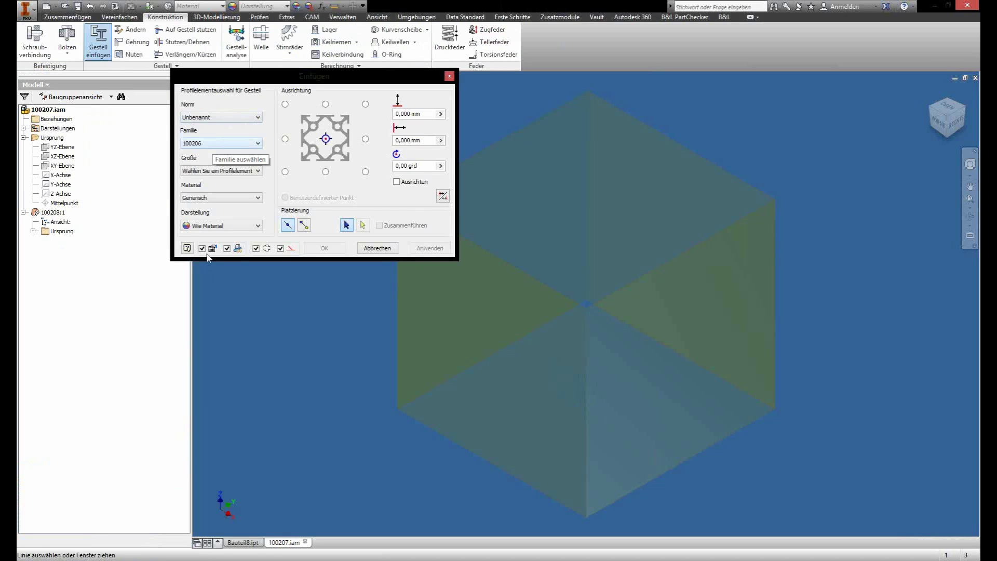
{"action": "left_click", "coordinate": [221, 170]}
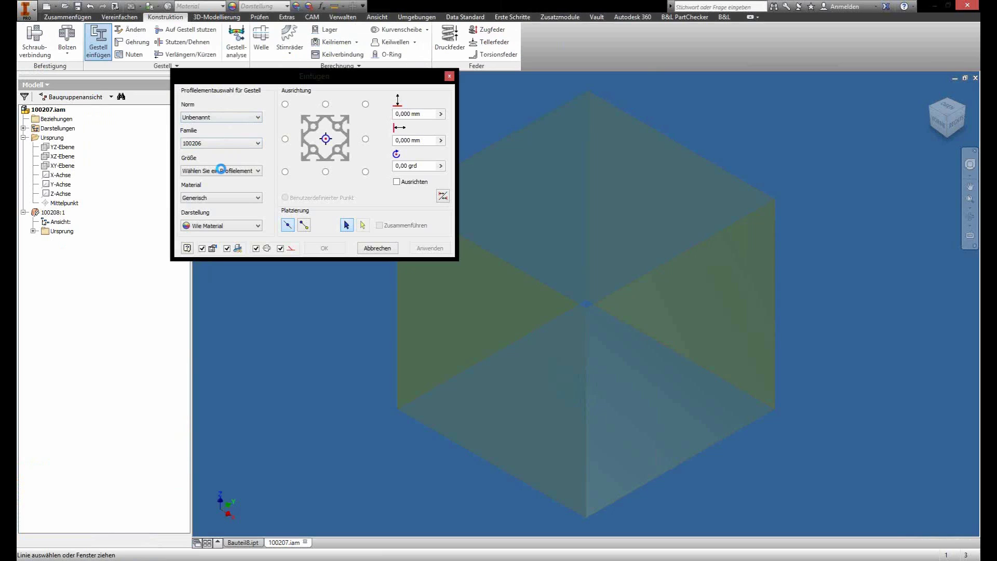
{"action": "left_click", "coordinate": [228, 201]}
{"action": "left_click", "coordinate": [227, 200]}
Insert the profile on the four top and four vertical edges of the cube skeleton, accepting the proposed file names
{"action": "left_click", "coordinate": [938, 132]}
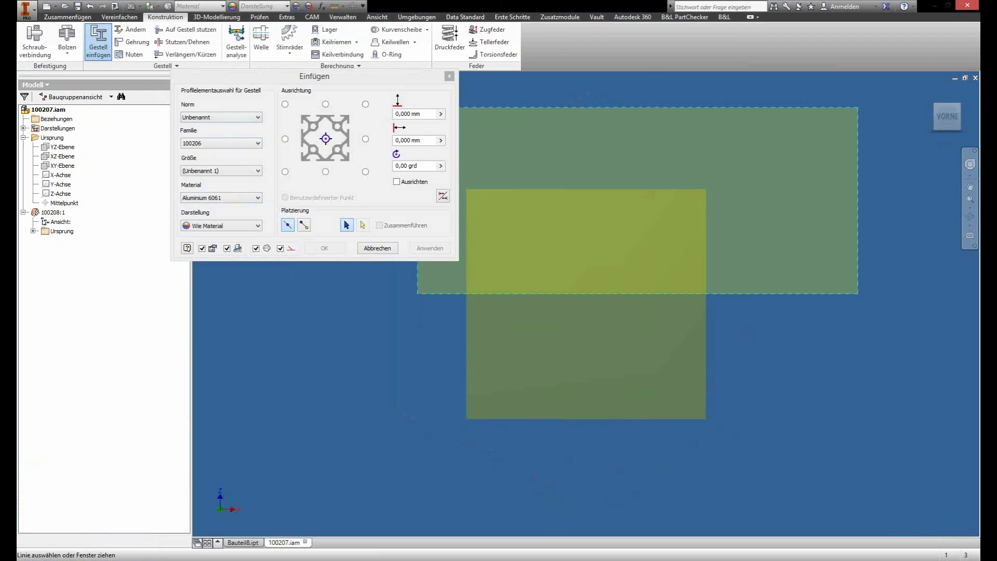
{"action": "left_click_drag", "start_coordinate": [858, 108], "coordinate": [927, 95]}
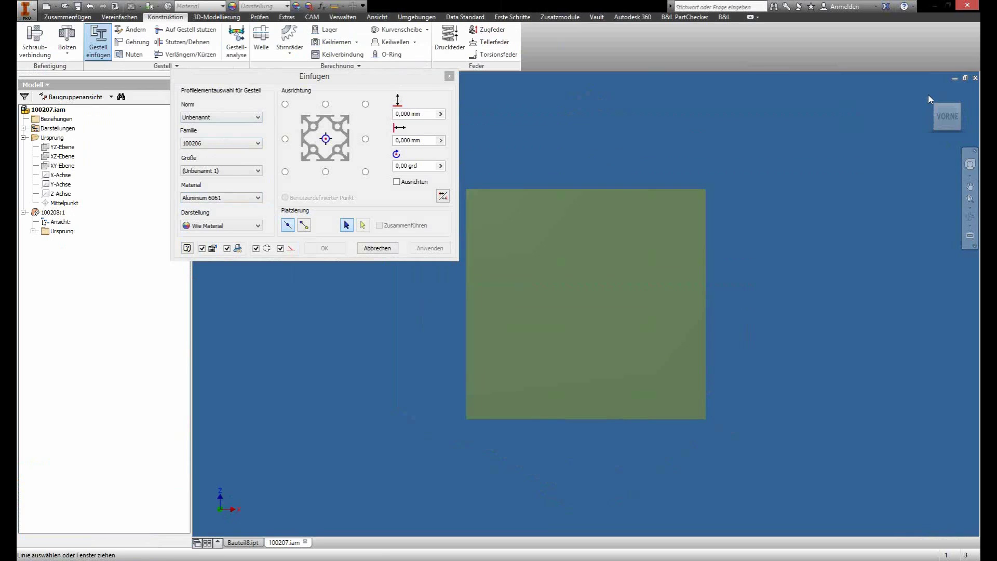
{"action": "left_click", "coordinate": [931, 91]}
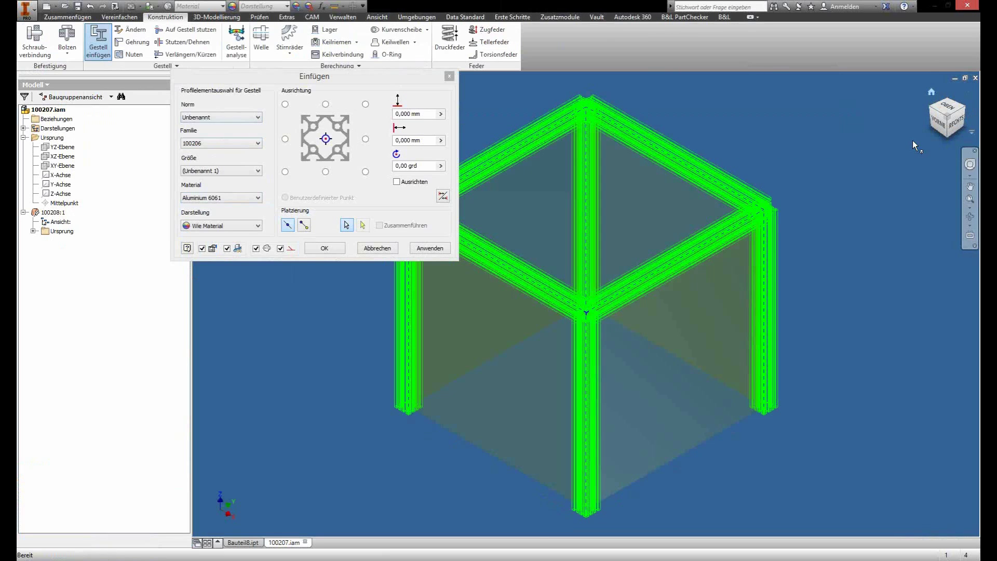
{"action": "left_click", "coordinate": [330, 251]}
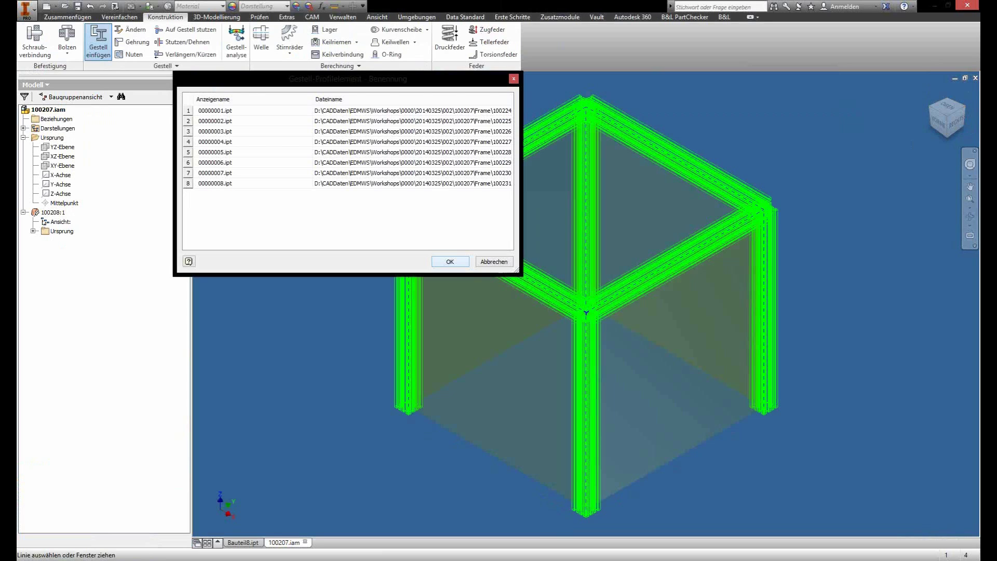
{"action": "key", "text": "Return"}
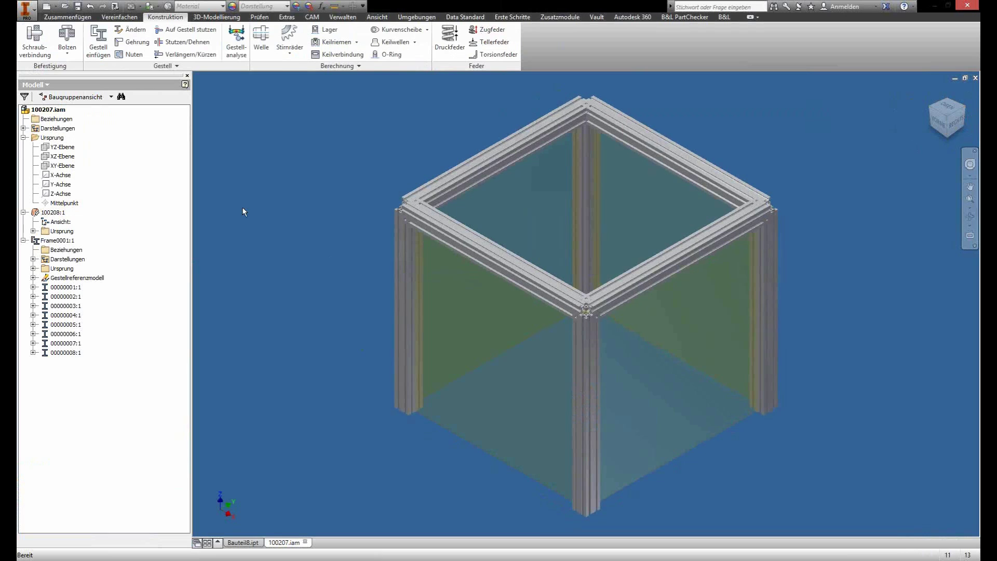
Hide the skeleton part 100208 and trim the four legs to a face of the top frame with no offset
{"action": "key", "text": "F6"}
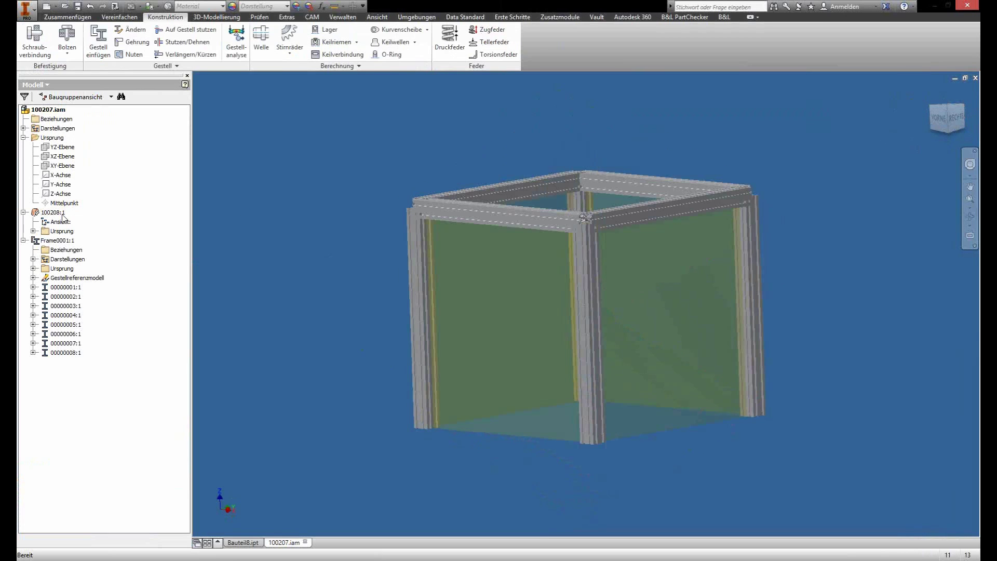
{"action": "right_click", "coordinate": [62, 214]}
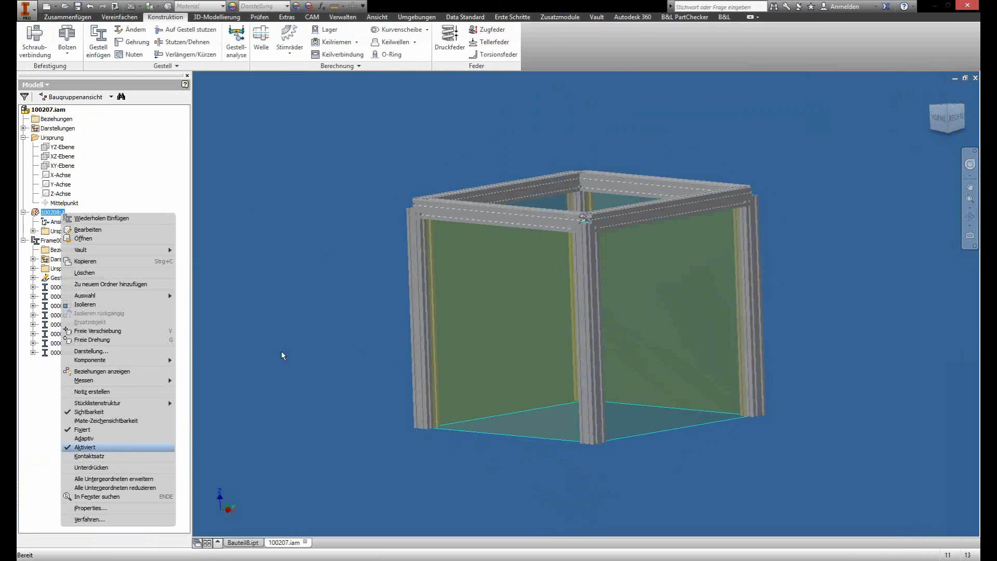
{"action": "left_click", "coordinate": [354, 289]}
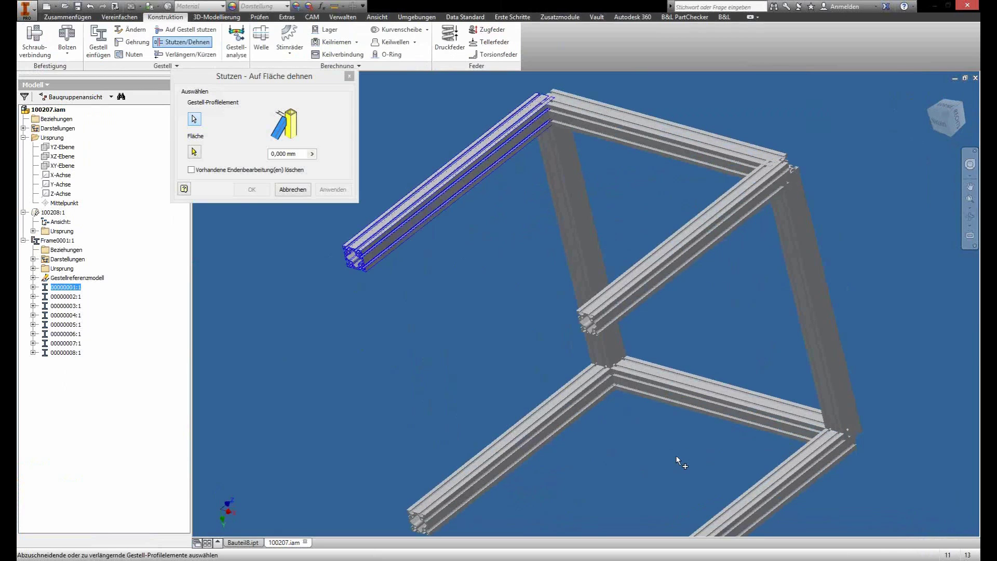
{"action": "left_click", "coordinate": [746, 510]}
{"action": "left_click", "coordinate": [582, 366]}
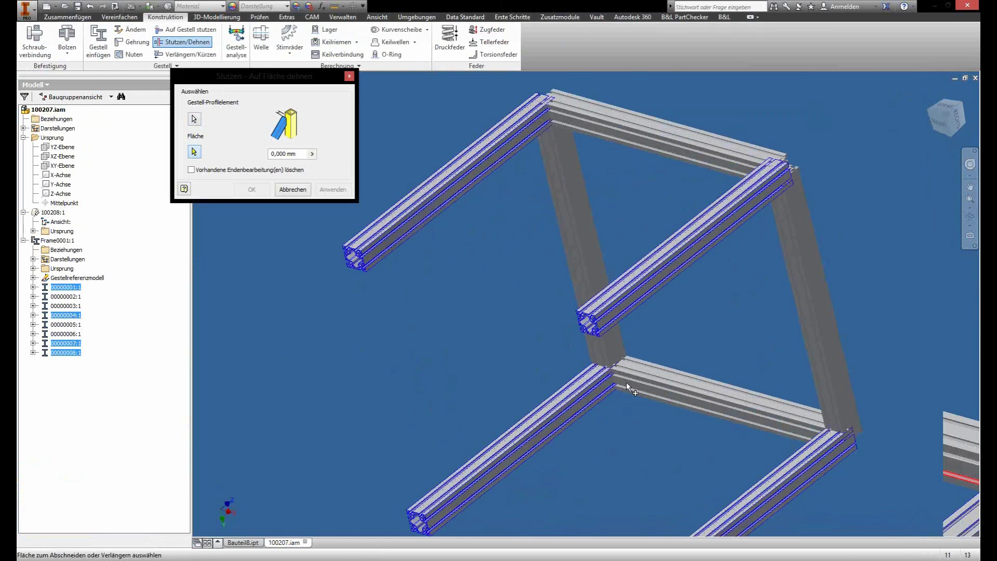
{"action": "scroll", "coordinate": [626, 382], "scroll_direction": "up", "scroll_amount": 3}
{"action": "left_click", "coordinate": [252, 190]}
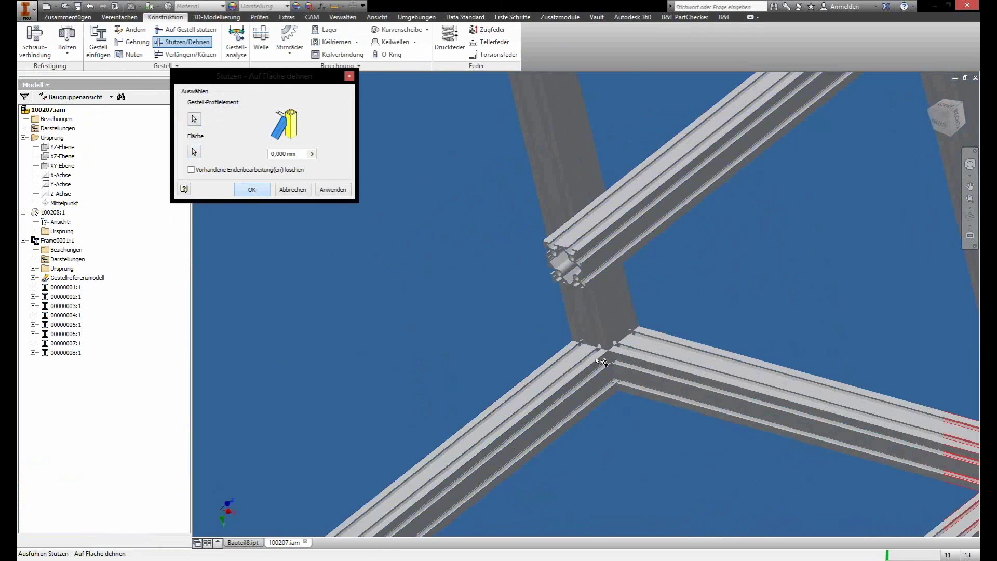
Examine the trimmed legs and the open corner joints of the top frame members from several sides
{"action": "middle_click_drag", "start_coordinate": [482, 497], "coordinate": [390, 341], "text": "shift"}
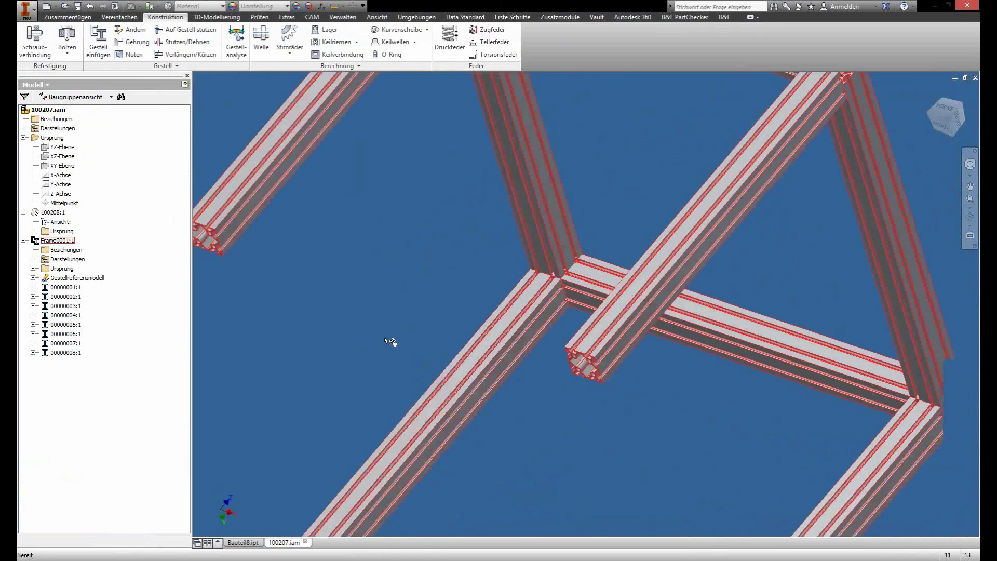
{"action": "key", "text": "F6"}
{"action": "scroll", "coordinate": [473, 278], "scroll_direction": "up", "scroll_amount": 5}
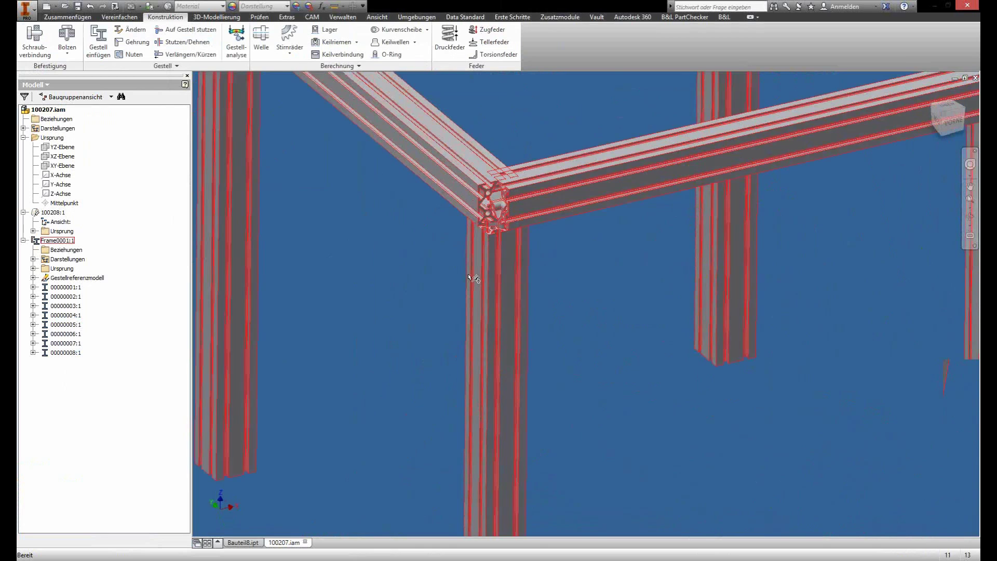
{"action": "scroll", "coordinate": [473, 278], "scroll_direction": "up", "scroll_amount": 3}
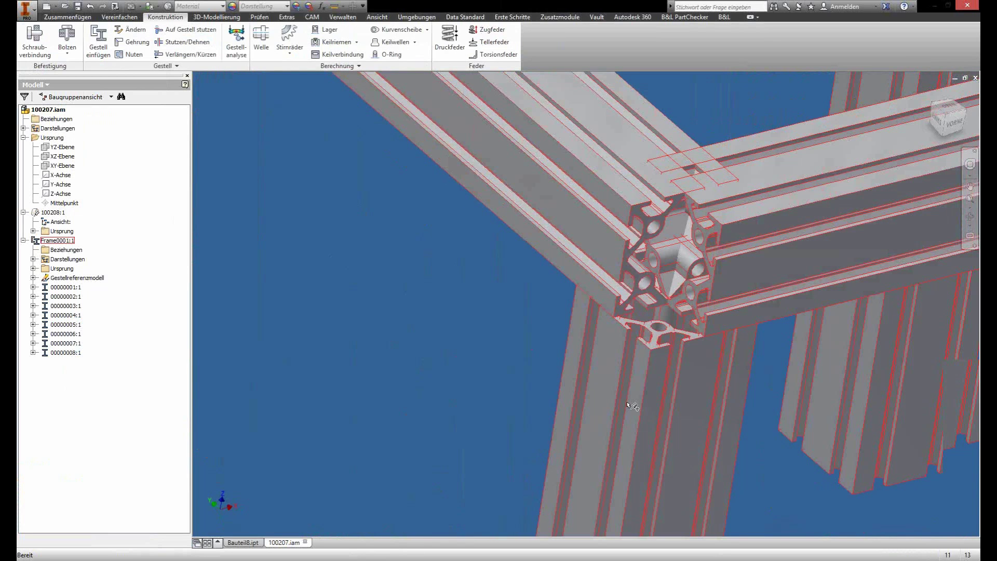
{"action": "middle_click_drag", "start_coordinate": [631, 405], "coordinate": [668, 369], "text": "shift"}
{"action": "key", "text": "F5"}
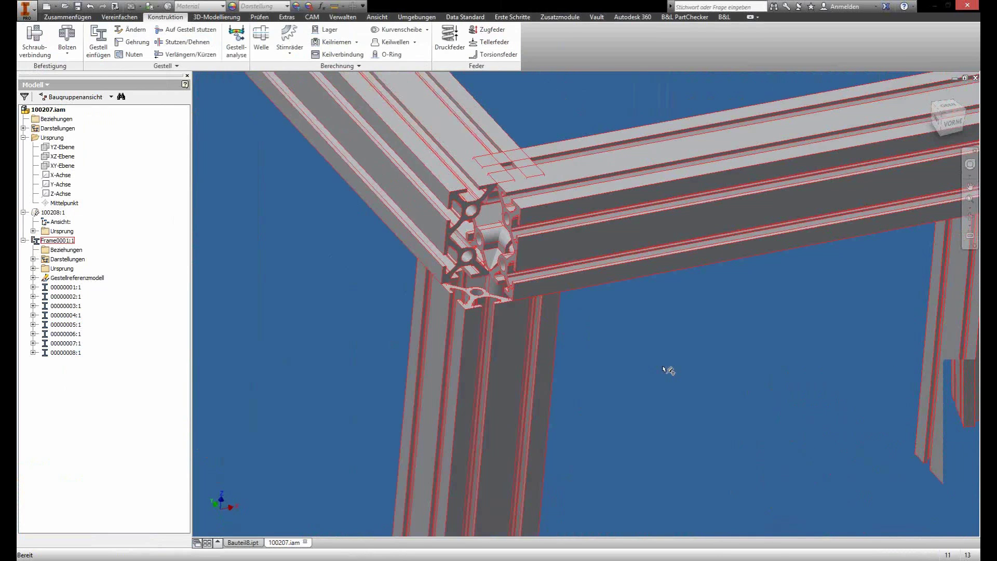
{"action": "key", "text": "F5"}
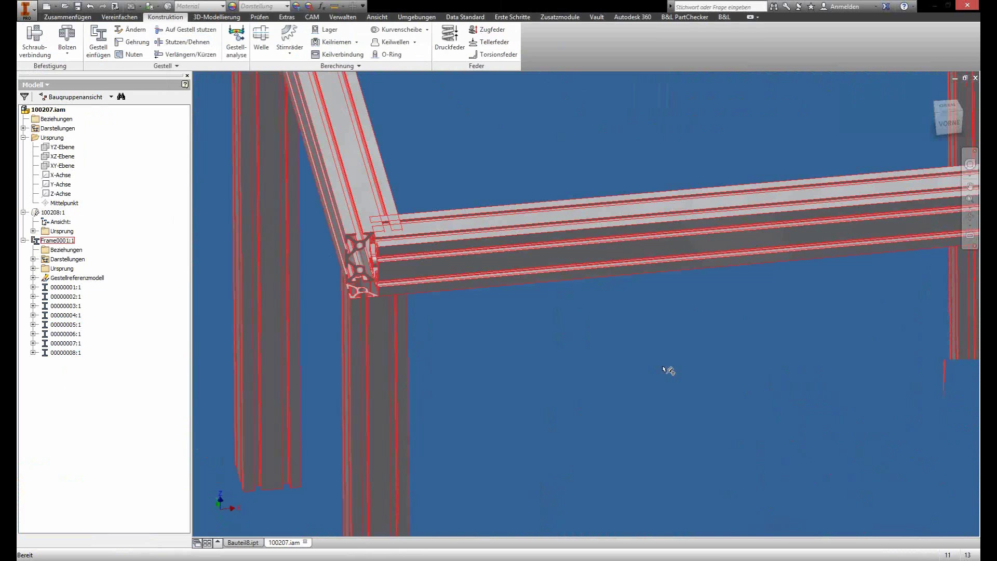
{"action": "key", "text": "F5"}
{"action": "key", "text": "F5"}
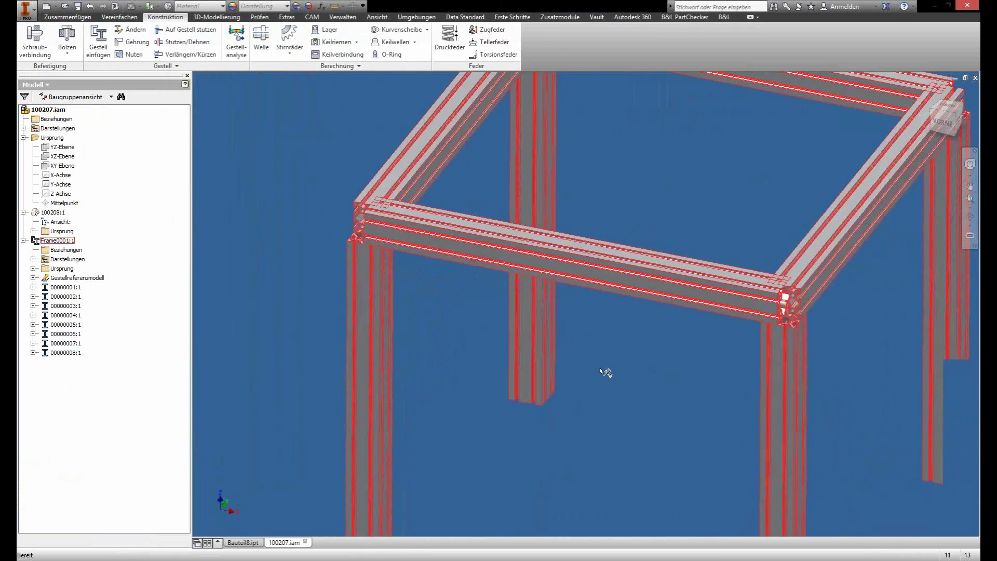
{"action": "key", "text": "F5"}
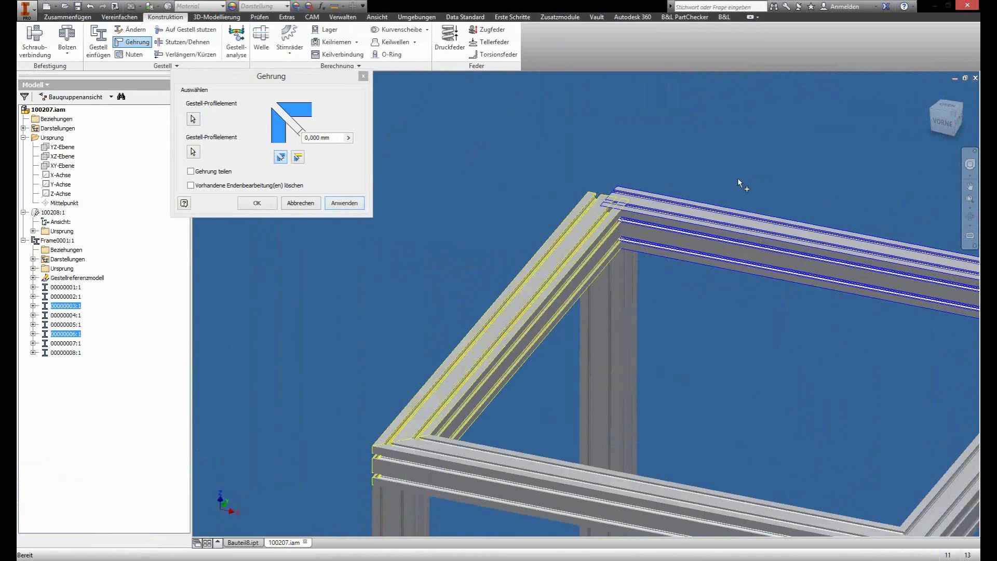
Miter the remaining corner joints between the top frame members and check the finished frame
{"action": "key", "text": "Return"}
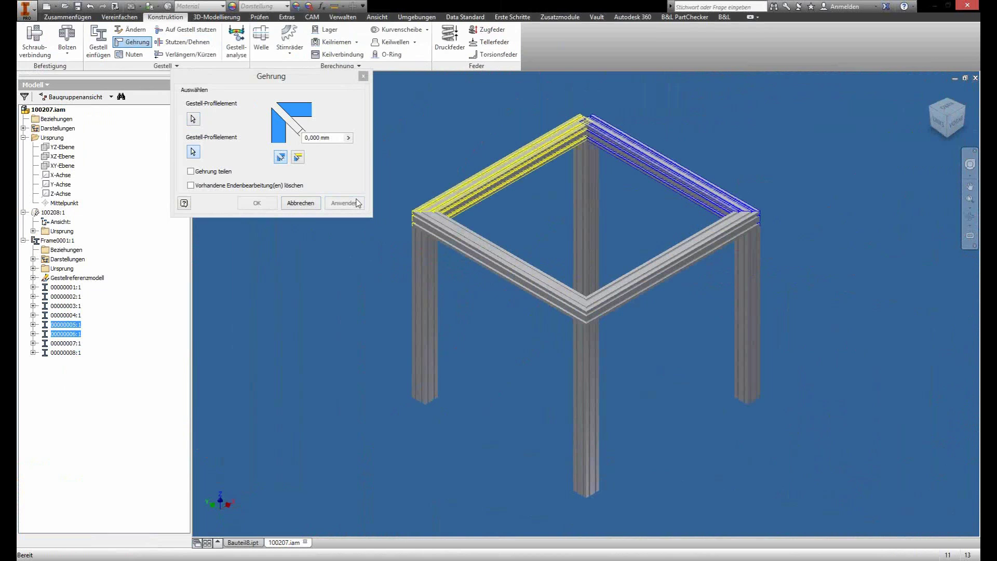
{"action": "left_click", "coordinate": [357, 203]}
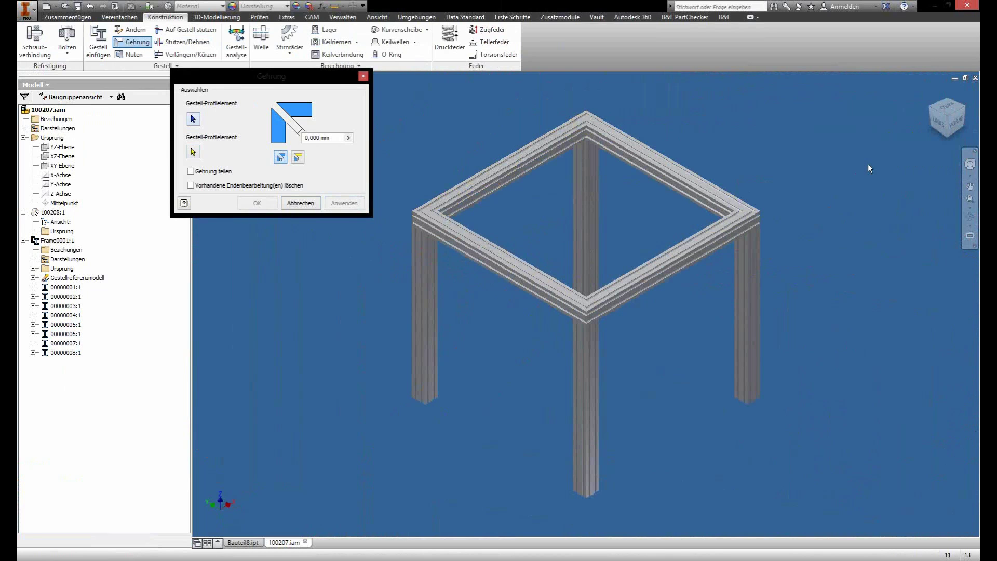
{"action": "key", "text": "Escape"}
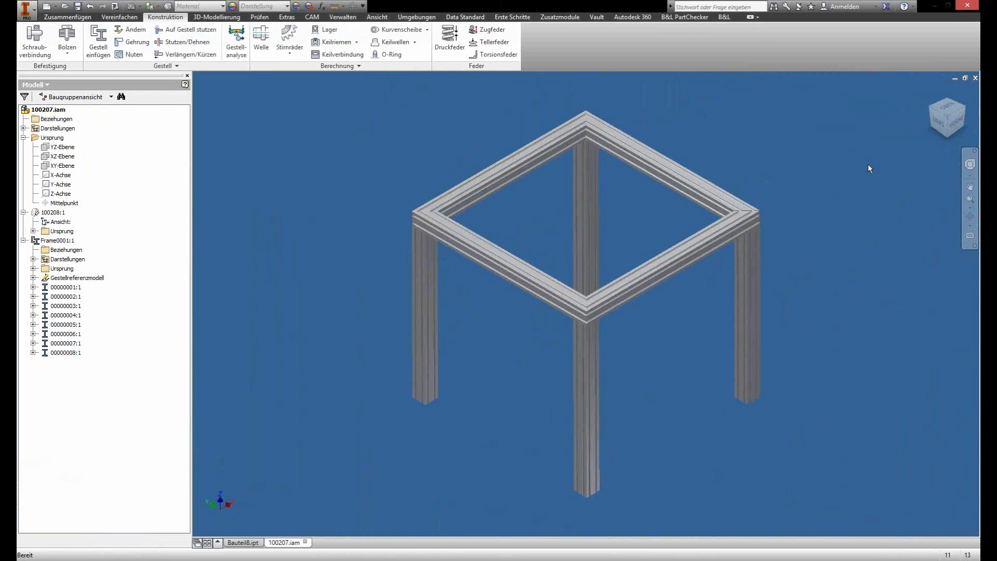
{"action": "middle_click_drag", "start_coordinate": [867, 164], "coordinate": [581, 192], "text": "shift"}
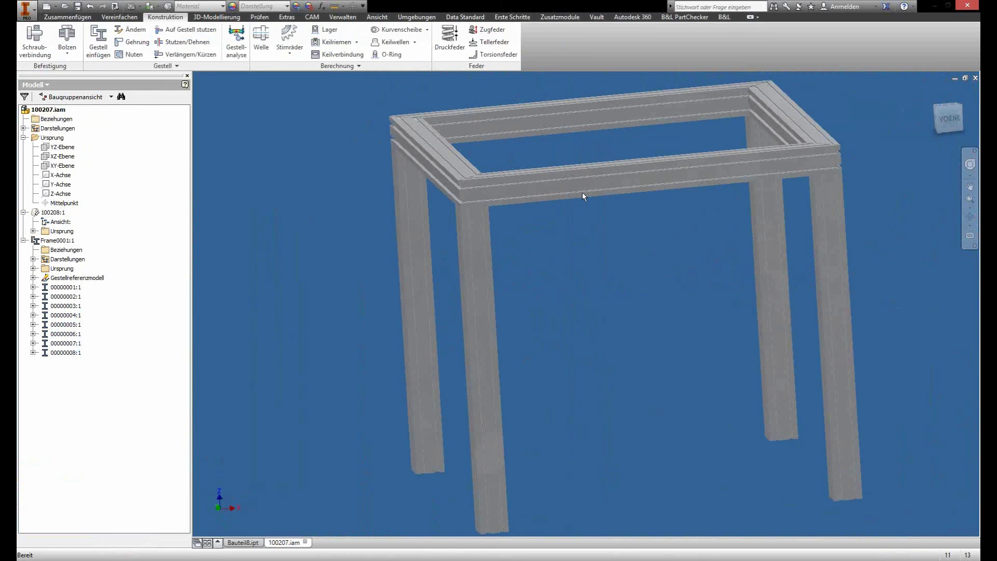
{"action": "middle_click_drag", "start_coordinate": [582, 192], "coordinate": [570, 201], "text": "shift"}
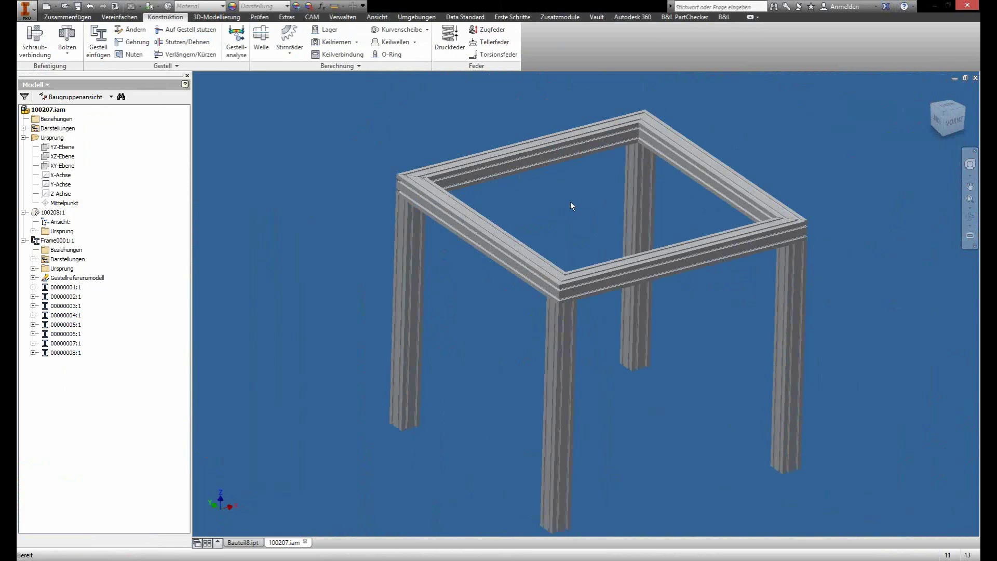
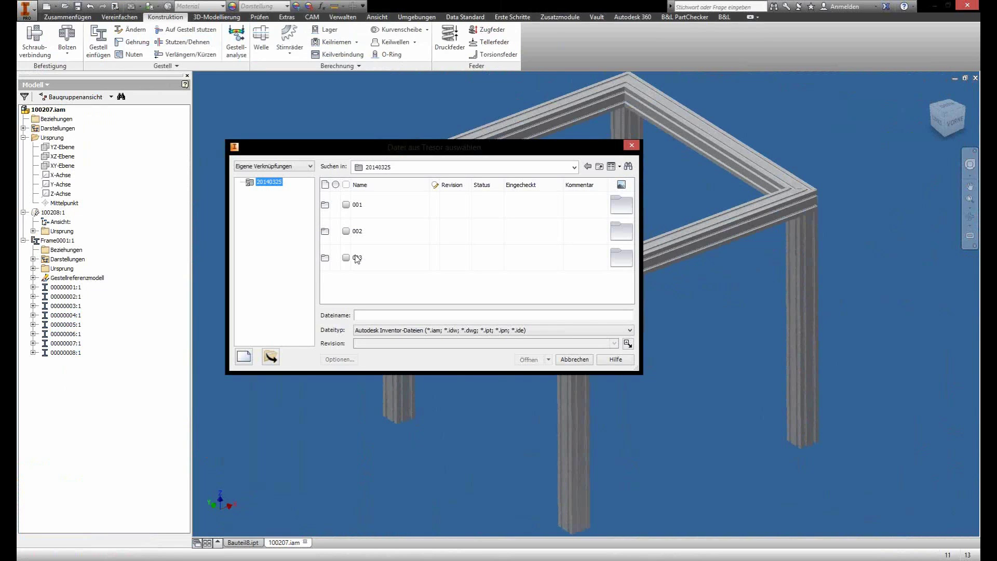
Open TP-200-190-4 01.ipt from Vault folder 003, checking it out and updating its outdated properties
{"action": "double_click", "coordinate": [357, 257]}
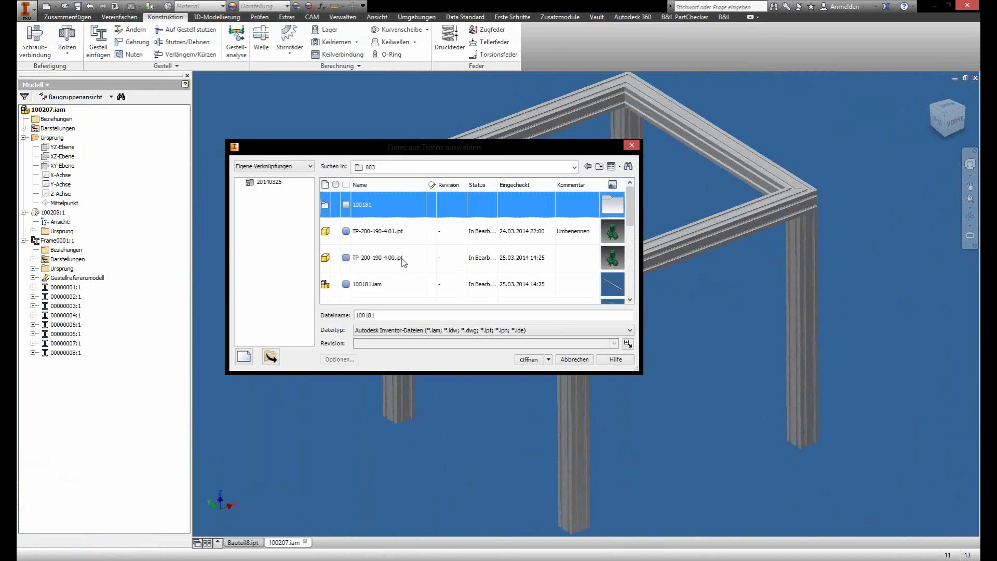
{"action": "left_click", "coordinate": [387, 238]}
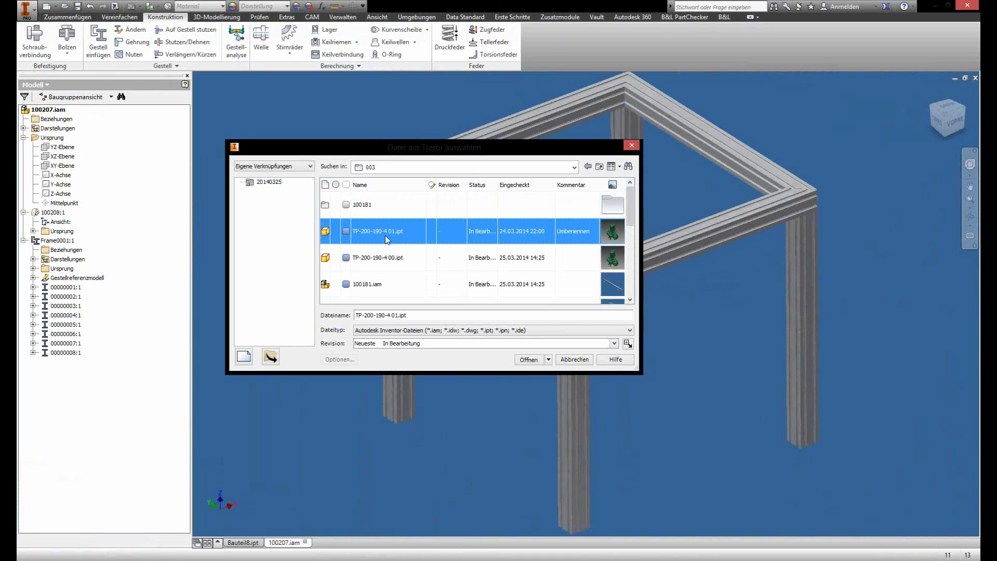
{"action": "left_click", "coordinate": [529, 360]}
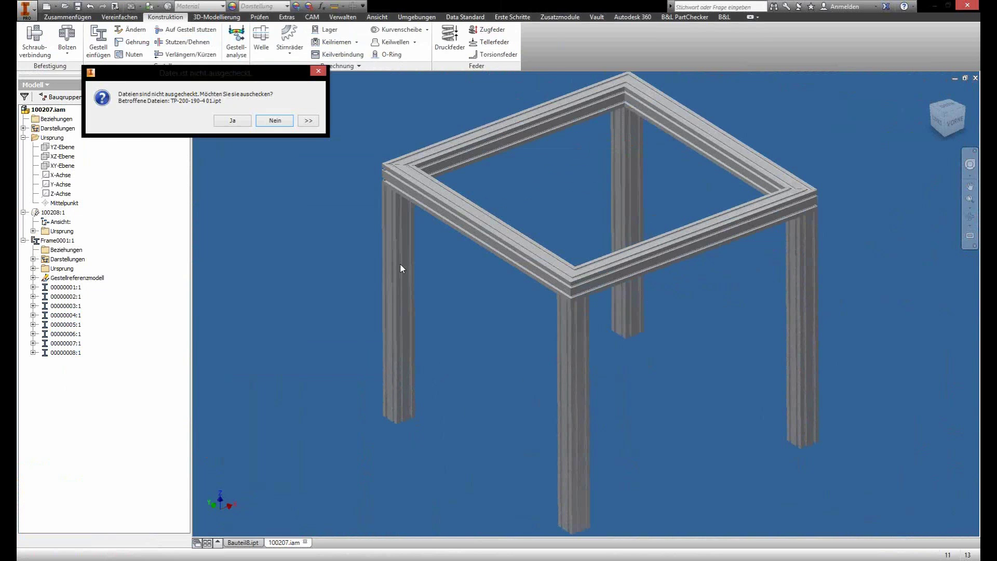
{"action": "key", "text": "j"}
{"action": "left_click", "coordinate": [548, 396]}
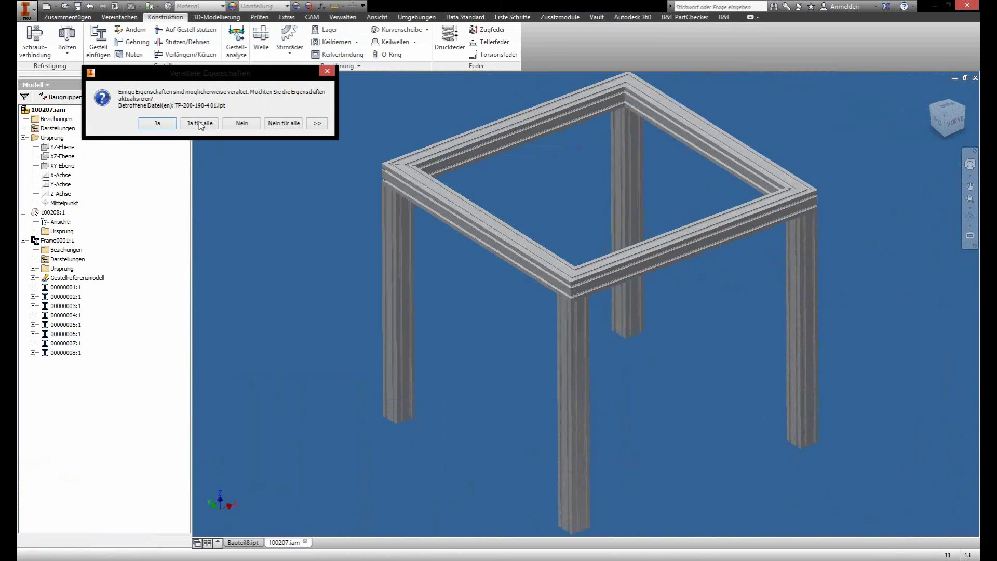
{"action": "left_click", "coordinate": [201, 124]}
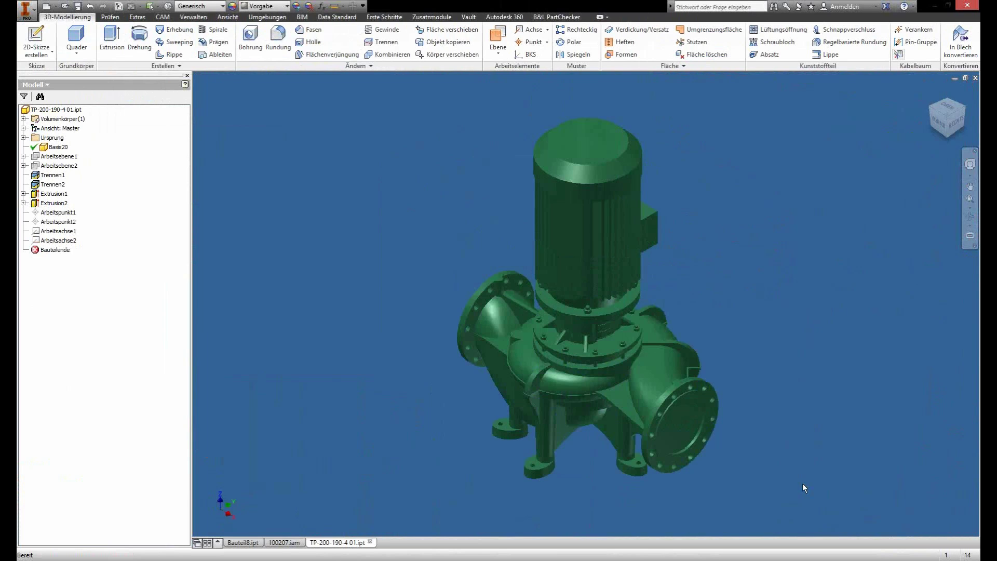
Start Tube and Pipe authoring for the pump part and examine the definition and direction of connection 1
{"action": "left_click", "coordinate": [58, 147]}
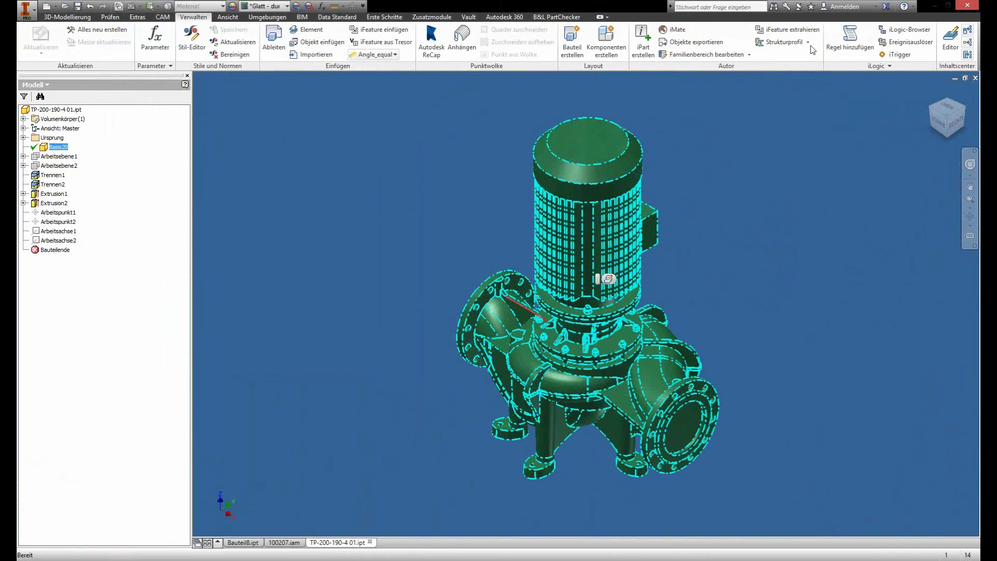
{"action": "left_click", "coordinate": [808, 42]}
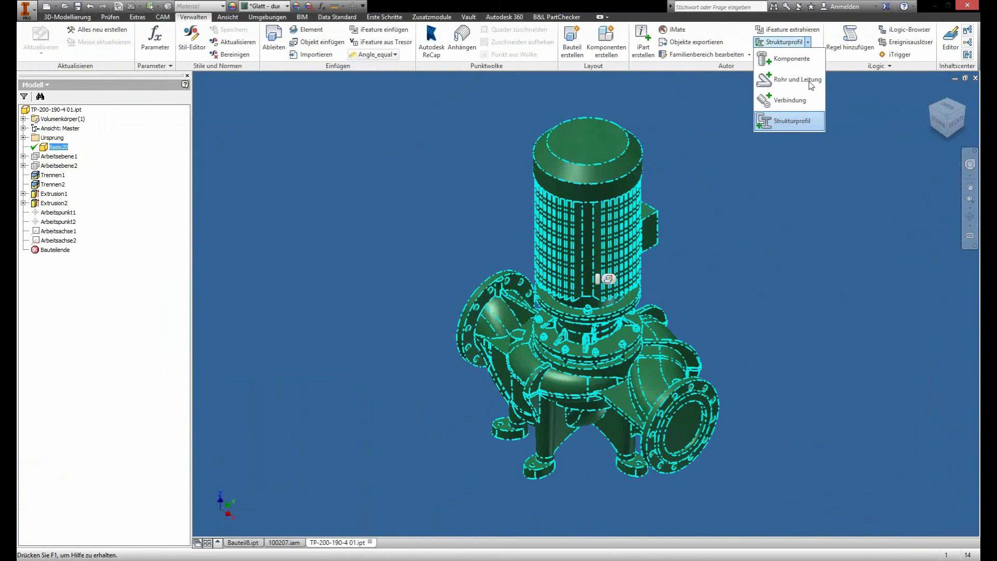
{"action": "left_click", "coordinate": [808, 80]}
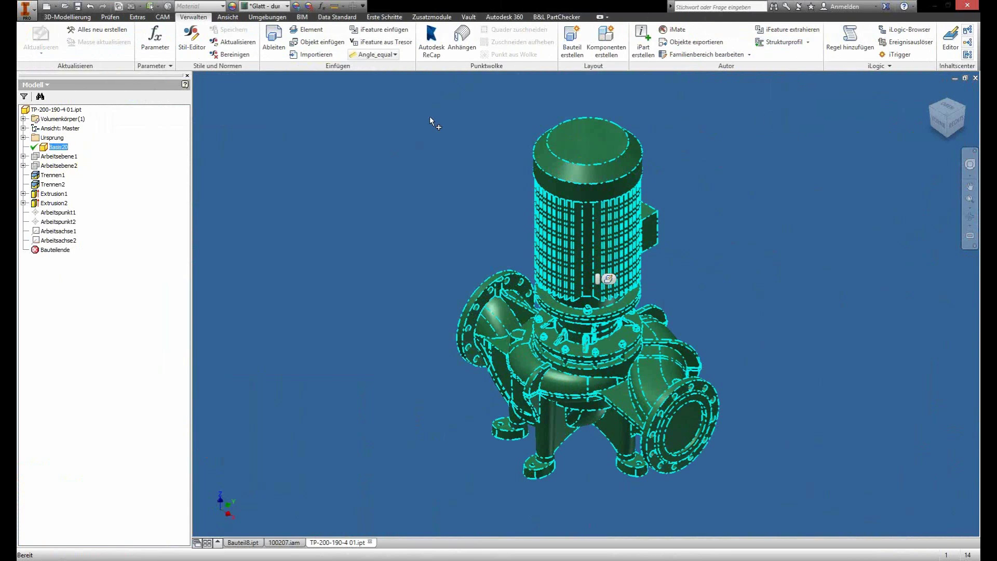
{"action": "middle_click_drag", "start_coordinate": [437, 398], "coordinate": [502, 393]}
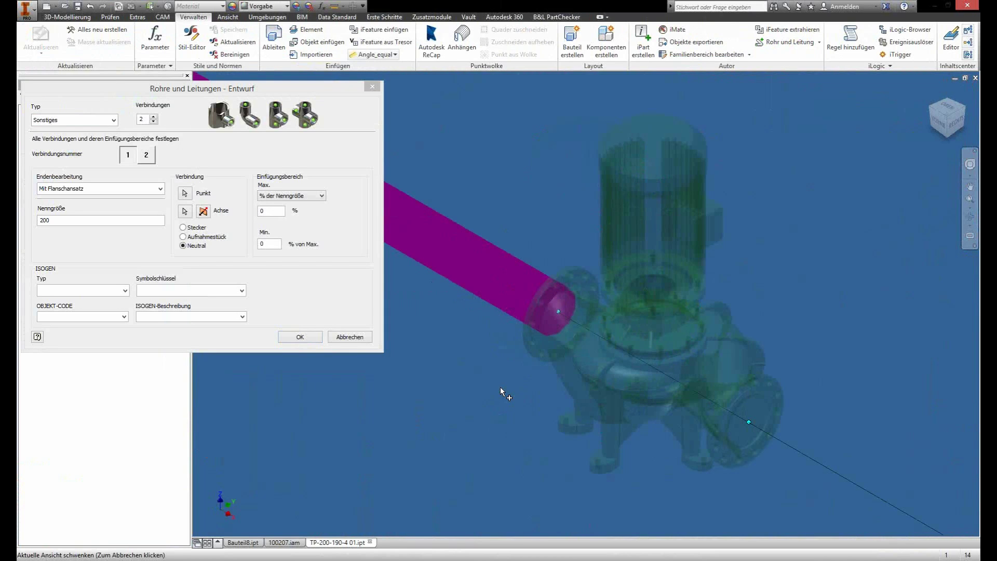
{"action": "scroll", "coordinate": [554, 387], "scroll_direction": "up", "scroll_amount": 5}
{"action": "scroll", "coordinate": [642, 344], "scroll_direction": "up", "scroll_amount": 3}
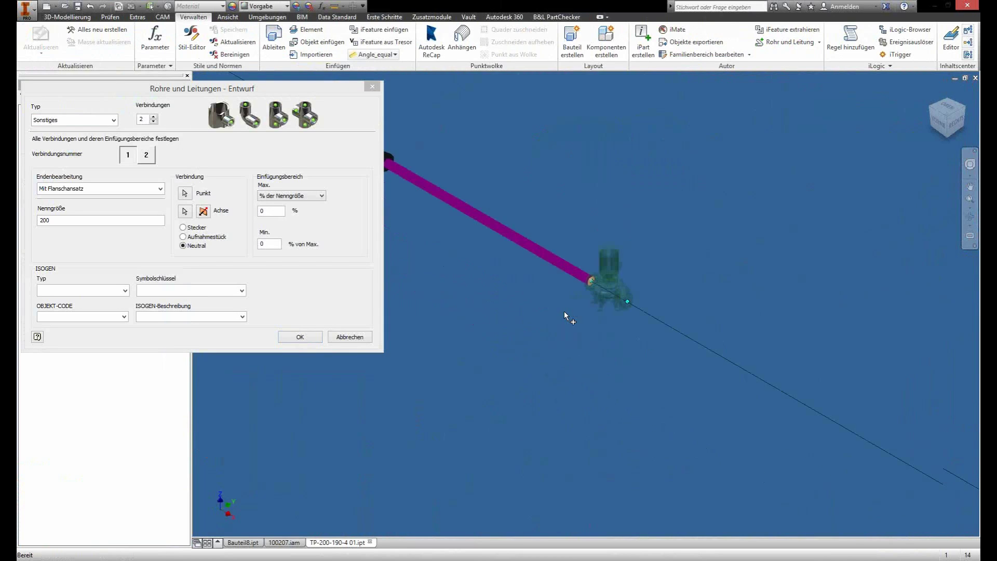
{"action": "scroll", "coordinate": [565, 315], "scroll_direction": "down", "scroll_amount": 3}
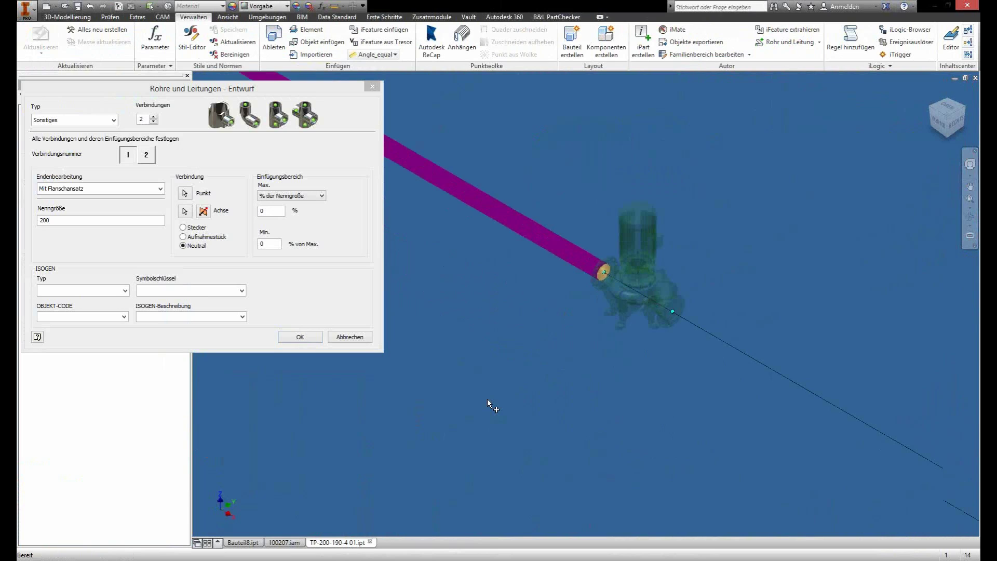
{"action": "middle_click_drag", "start_coordinate": [487, 399], "coordinate": [522, 451]}
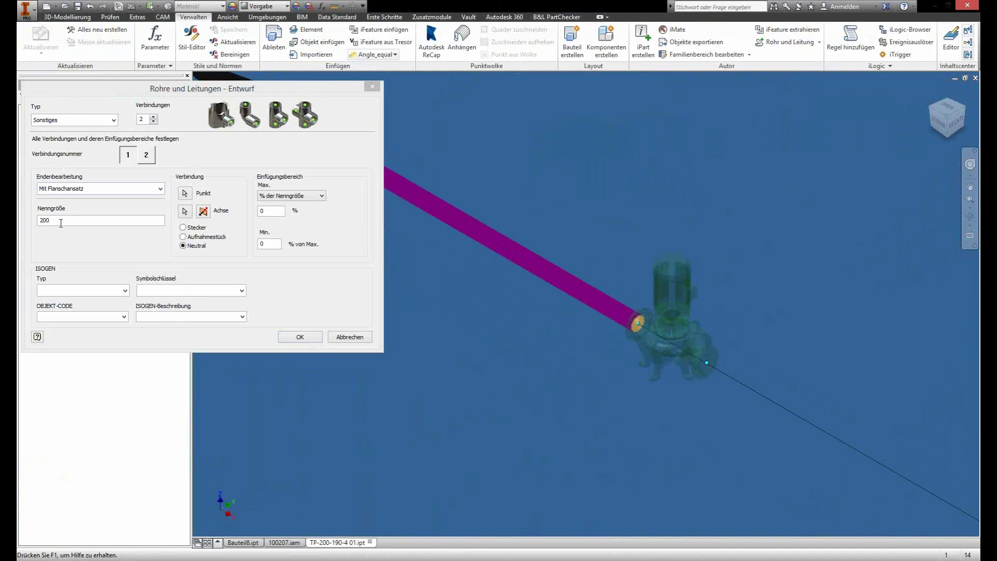
Examine the available ISOGEN types for the pump's connection 1 and leave the authoring without applying anything
{"action": "left_click", "coordinate": [124, 291]}
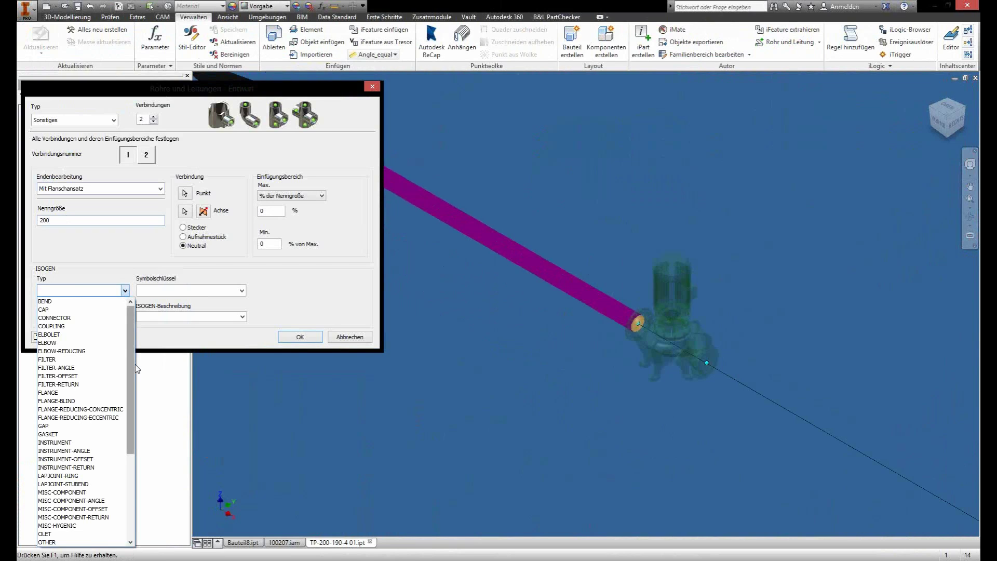
{"action": "left_click_drag", "start_coordinate": [136, 366], "coordinate": [134, 433]}
{"action": "left_click", "coordinate": [134, 276]}
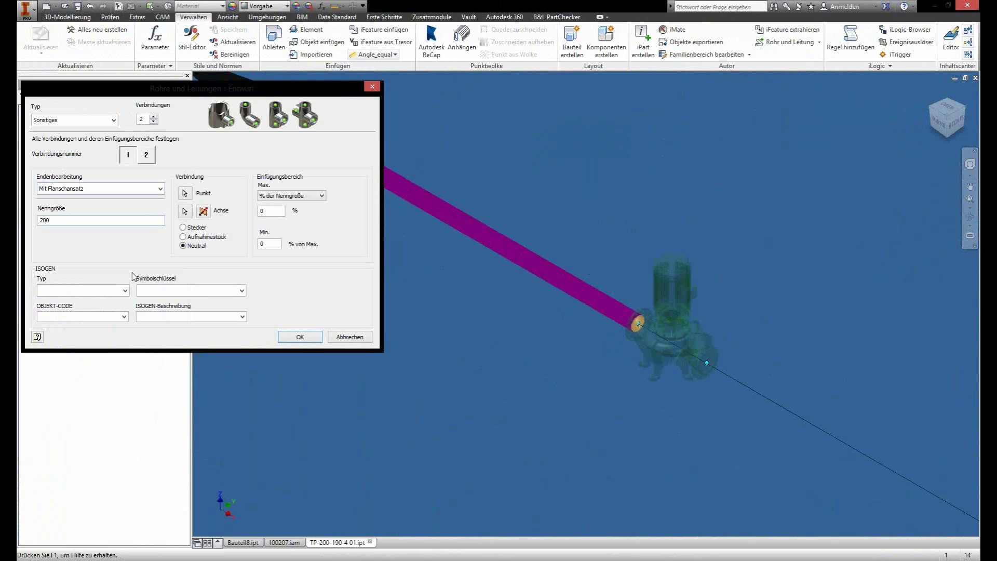
{"action": "left_click", "coordinate": [351, 337]}
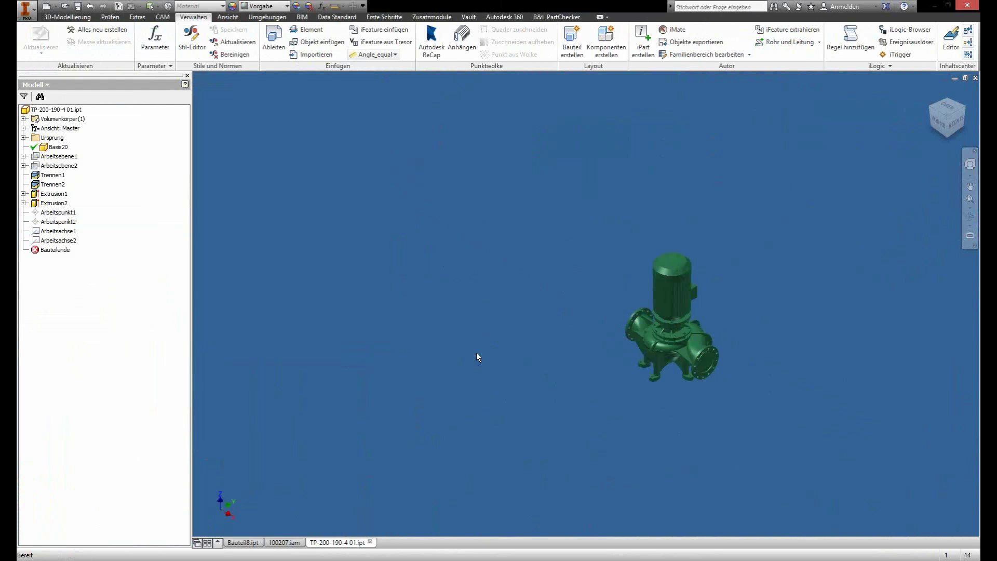
{"action": "key", "text": "Home"}
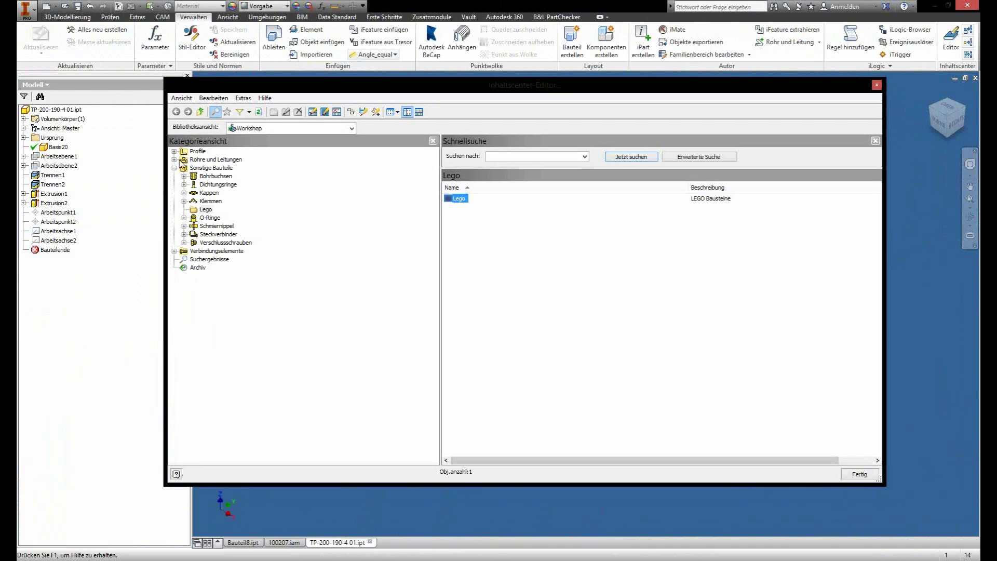
Browse the Fittings categories of Rohre und Leitungen from Adapter to Flansche in the Workshop library
{"action": "left_click", "coordinate": [183, 160]}
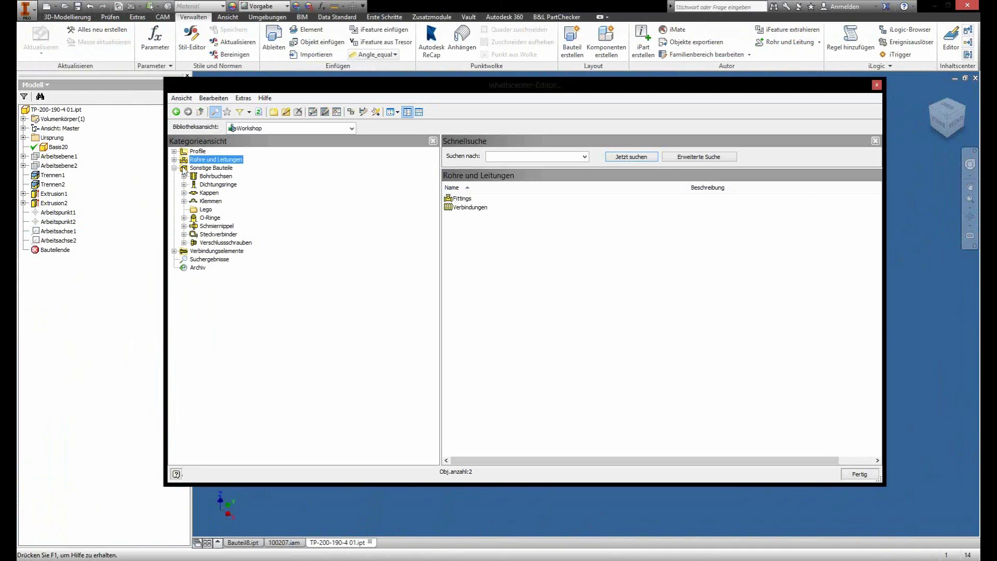
{"action": "left_click", "coordinate": [184, 168]}
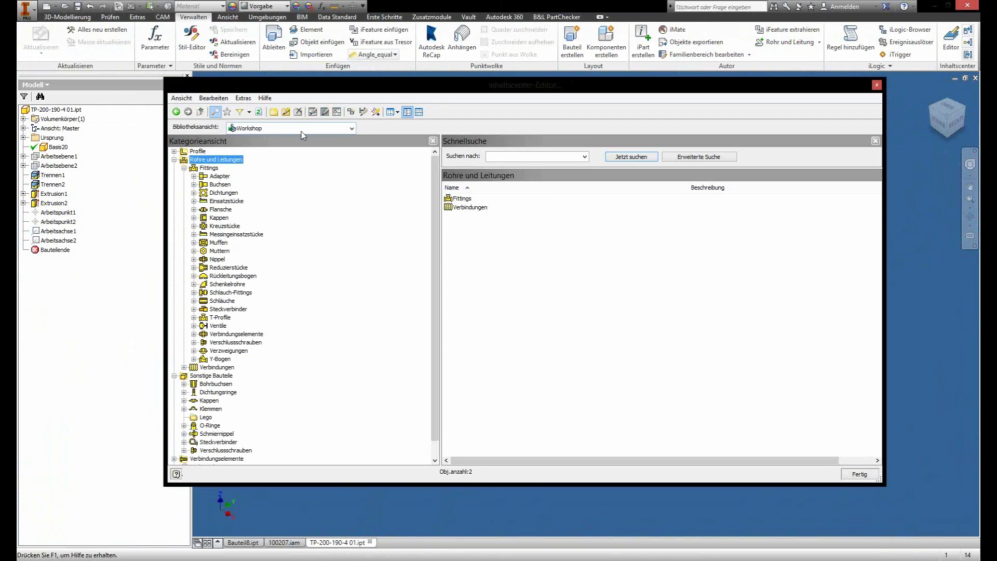
{"action": "left_click", "coordinate": [219, 176]}
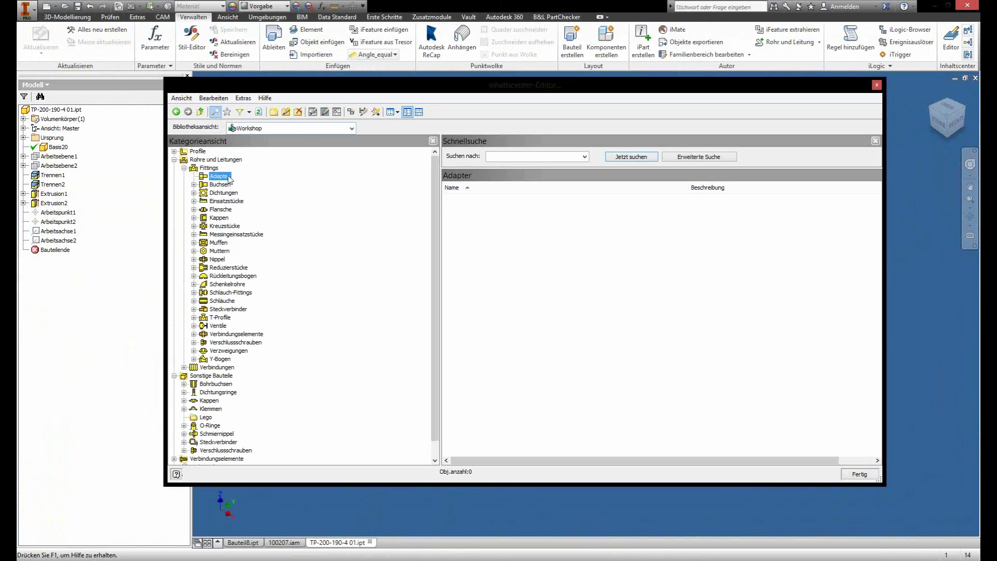
{"action": "key", "text": "Down"}
{"action": "key", "text": "Down"}
{"action": "key", "text": "Down"}
{"action": "key", "text": "Down"}
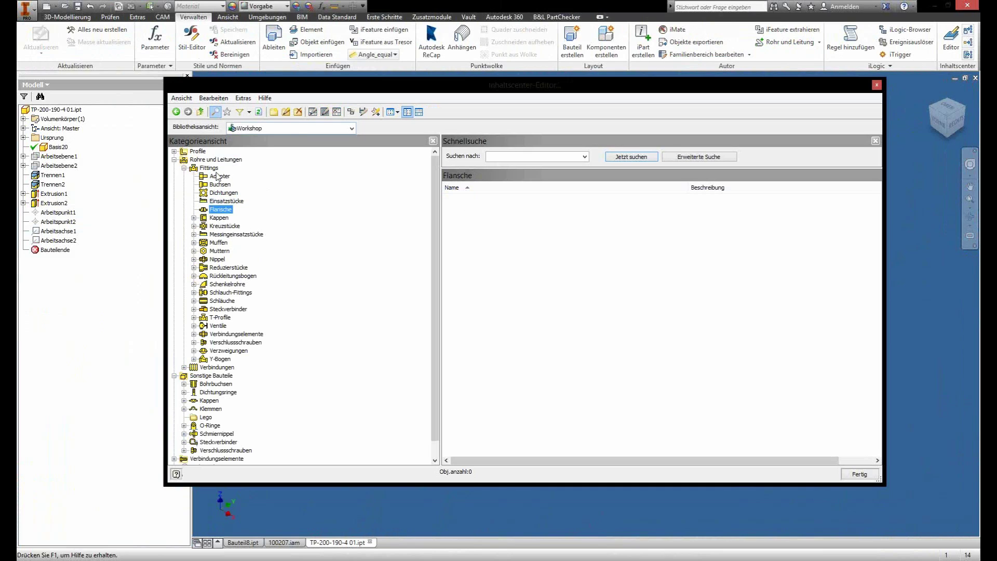
Examine the general properties and the parameter list of the Fittings category, leaving them unchanged
{"action": "left_click", "coordinate": [209, 167]}
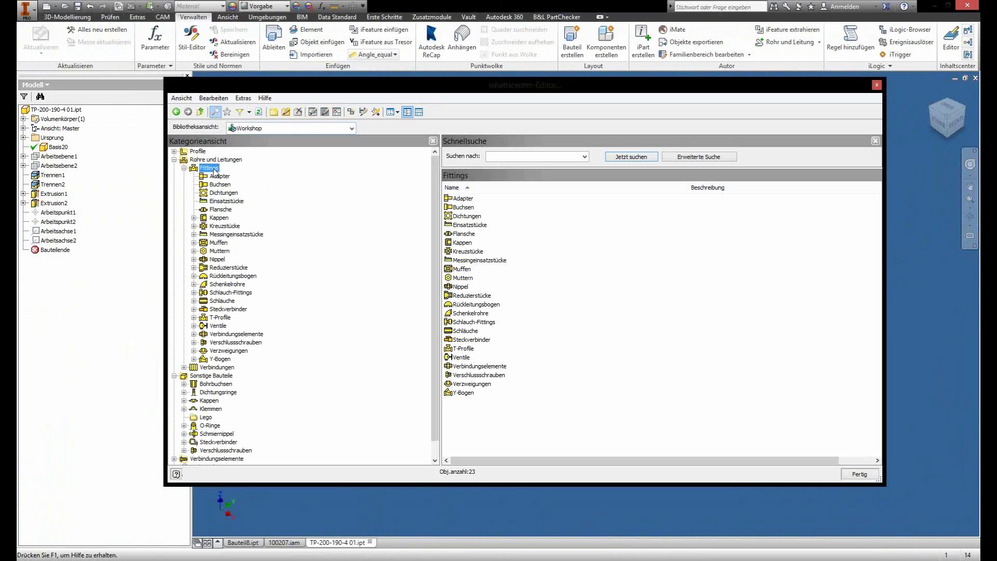
{"action": "right_click", "coordinate": [215, 172]}
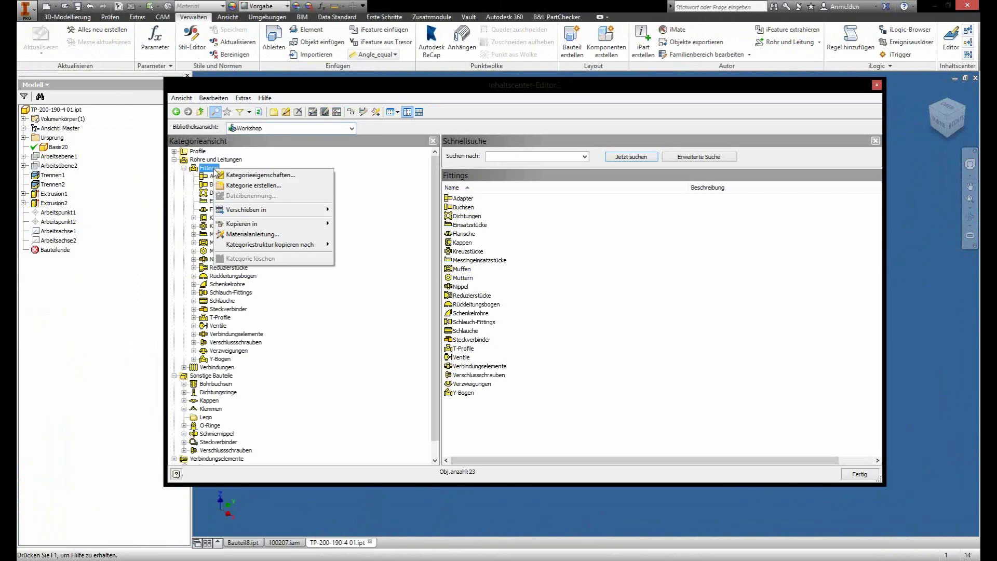
{"action": "left_click", "coordinate": [248, 176]}
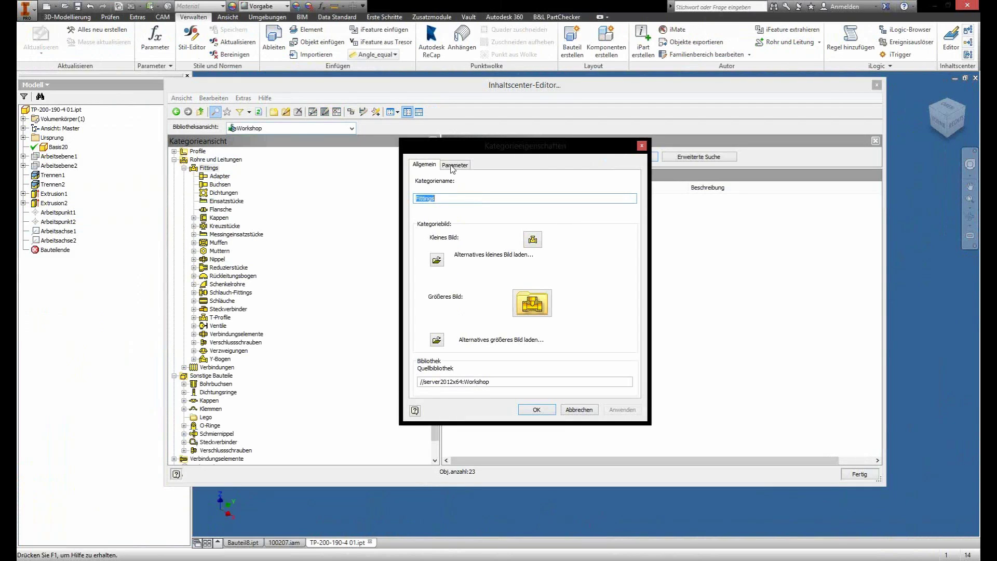
{"action": "left_click", "coordinate": [454, 165]}
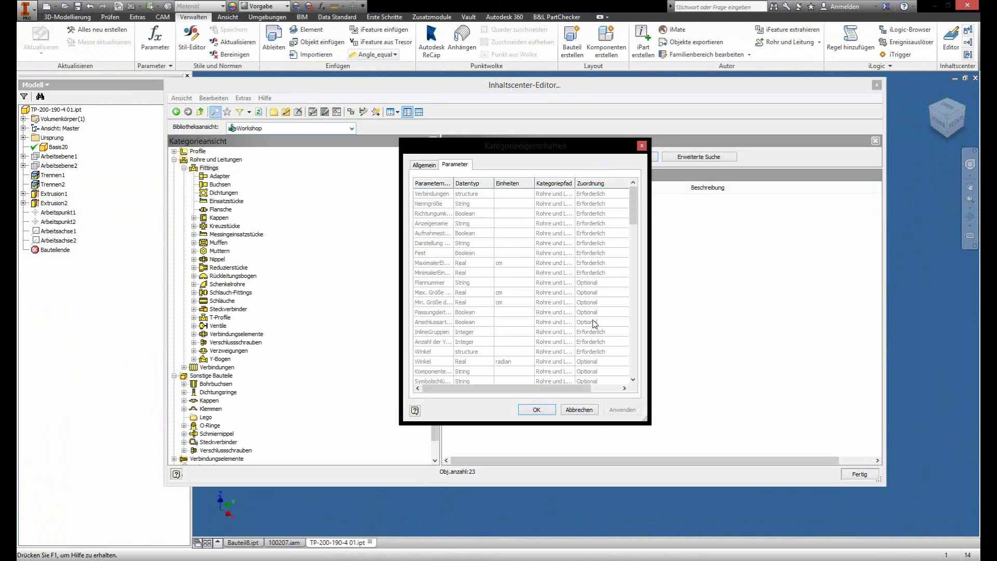
{"action": "left_click", "coordinate": [592, 410]}
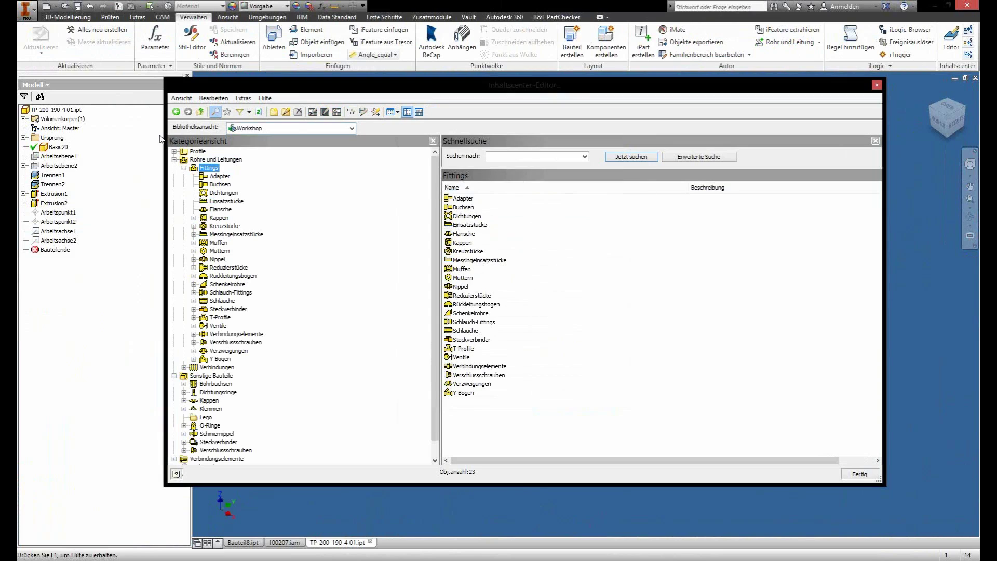
Set up a new category named Pumpen under Fittings, using Pumpen.bmp for both the small and the larger category image
{"action": "right_click", "coordinate": [205, 171]}
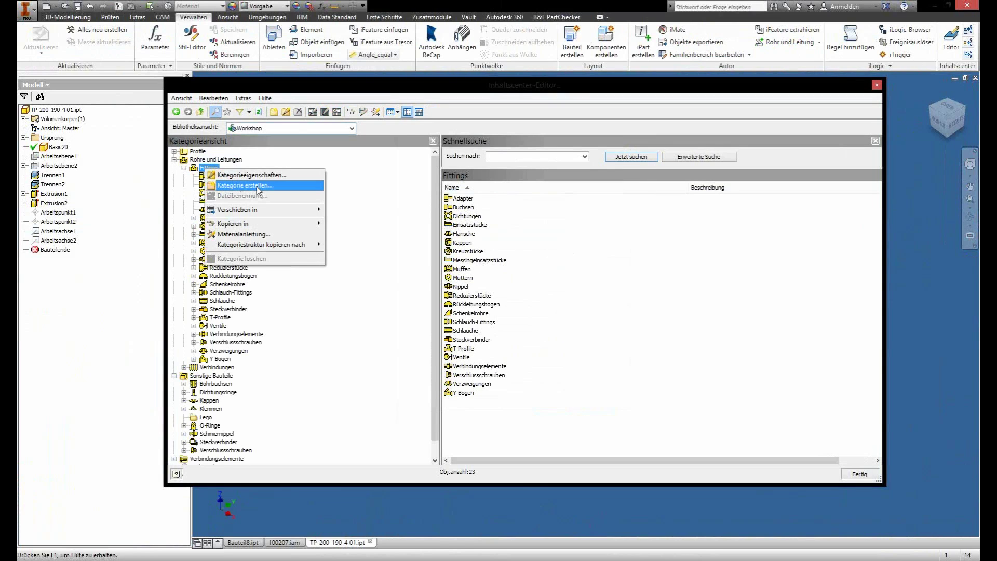
{"action": "left_click", "coordinate": [244, 185]}
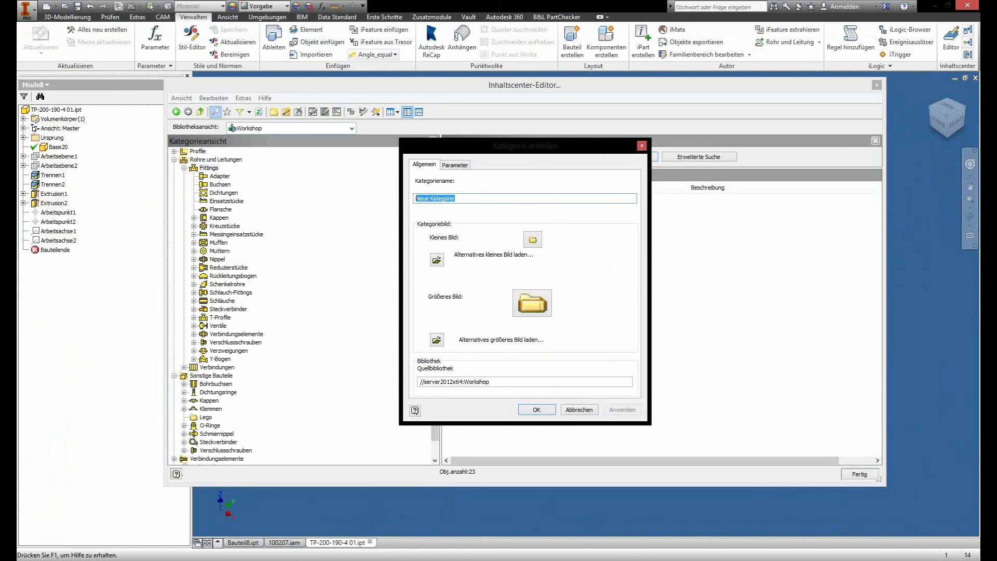
{"action": "type", "text": "Pumpen"}
{"action": "left_click", "coordinate": [437, 261]}
{"action": "left_click", "coordinate": [722, 307]}
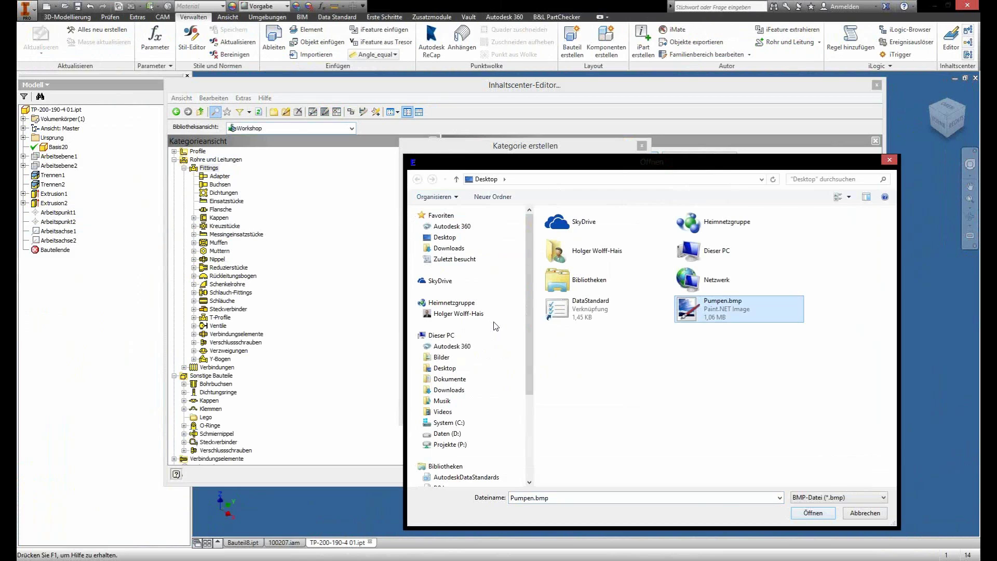
{"action": "key", "text": "Return"}
{"action": "left_click", "coordinate": [437, 339]}
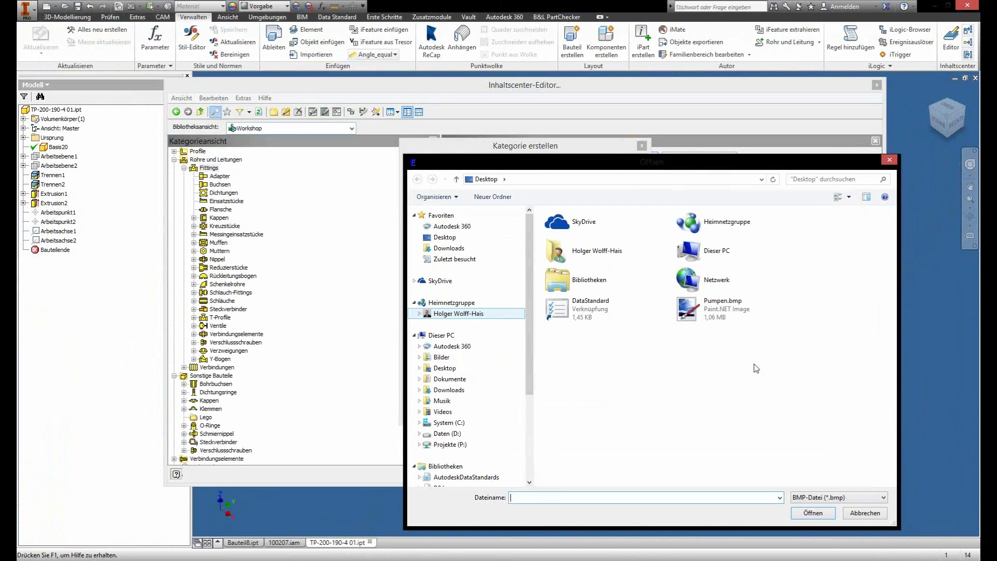
{"action": "left_click", "coordinate": [723, 306]}
{"action": "left_click", "coordinate": [813, 513]}
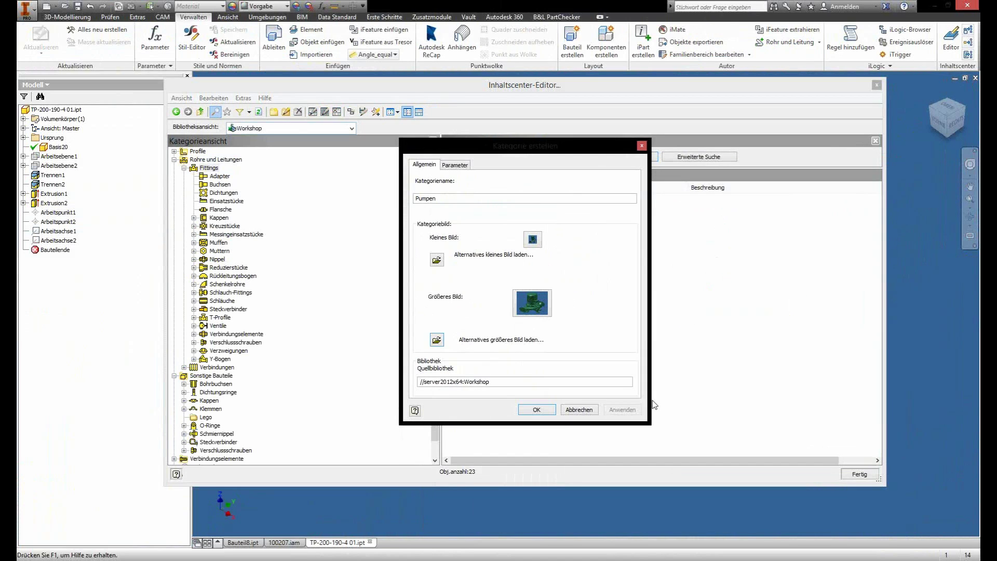
Check the parameter list of the new Pumpen category and create the category
{"action": "left_click", "coordinate": [456, 165]}
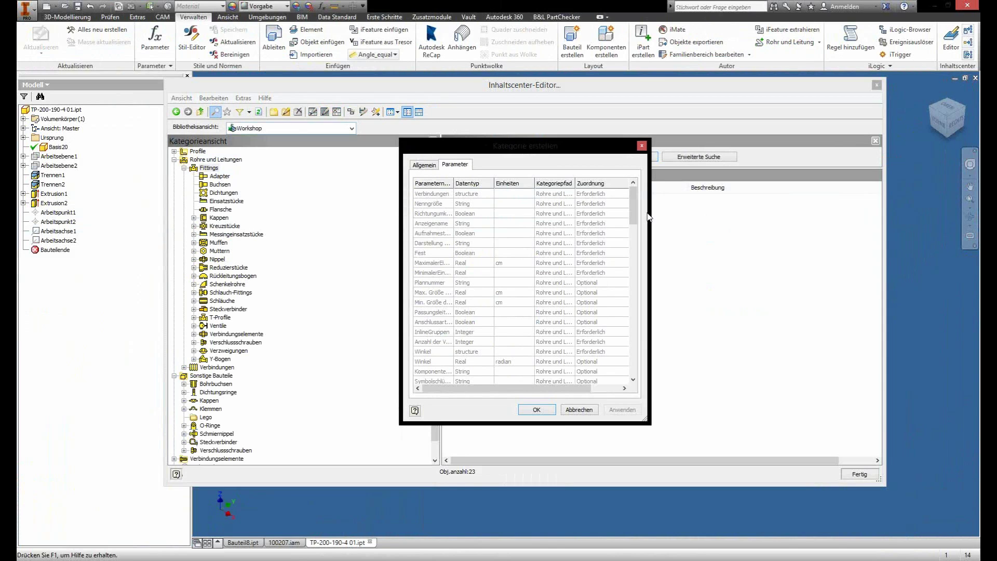
{"action": "left_click", "coordinate": [633, 343]}
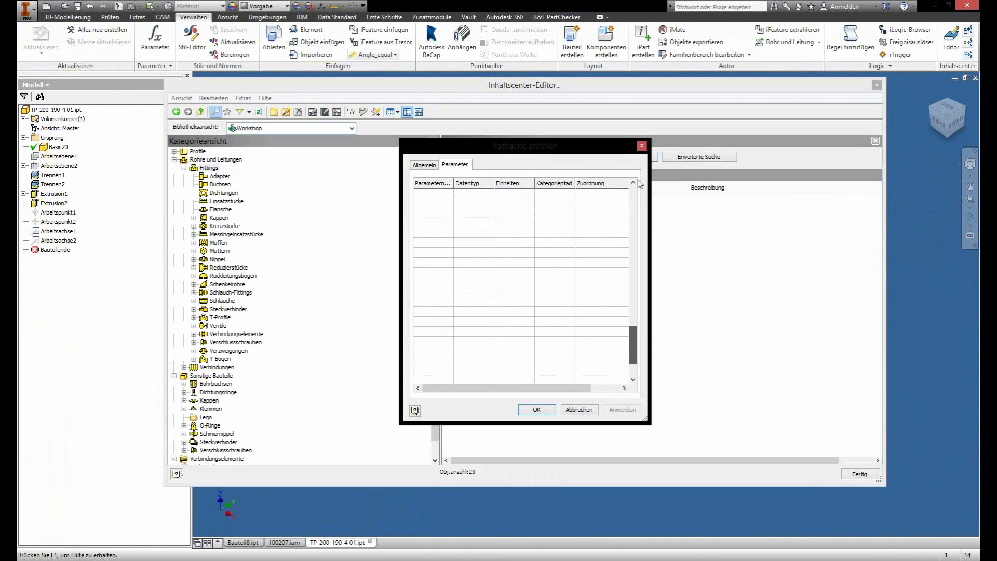
{"action": "scroll", "coordinate": [450, 249], "scroll_direction": "up", "scroll_amount": 10}
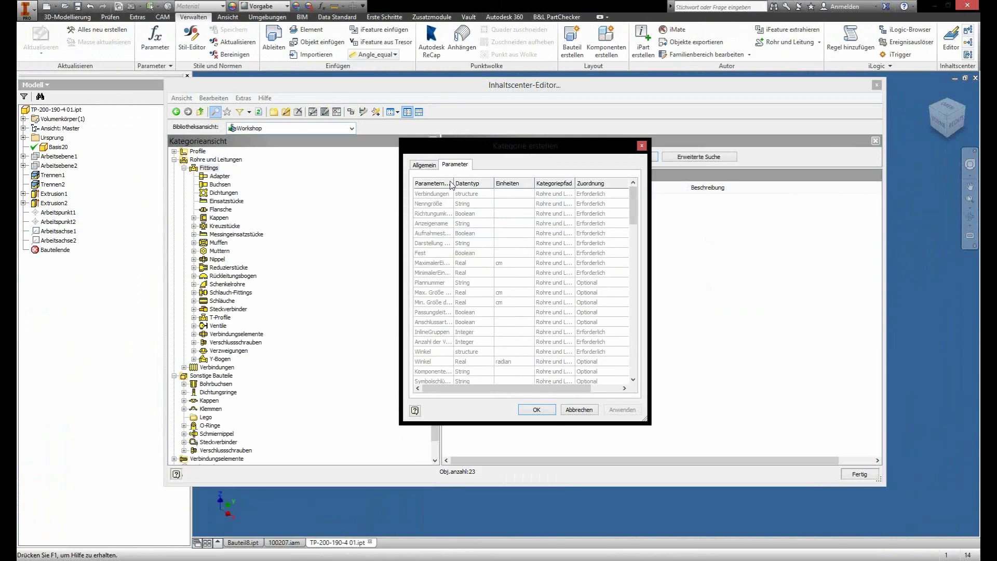
{"action": "left_click", "coordinate": [537, 410]}
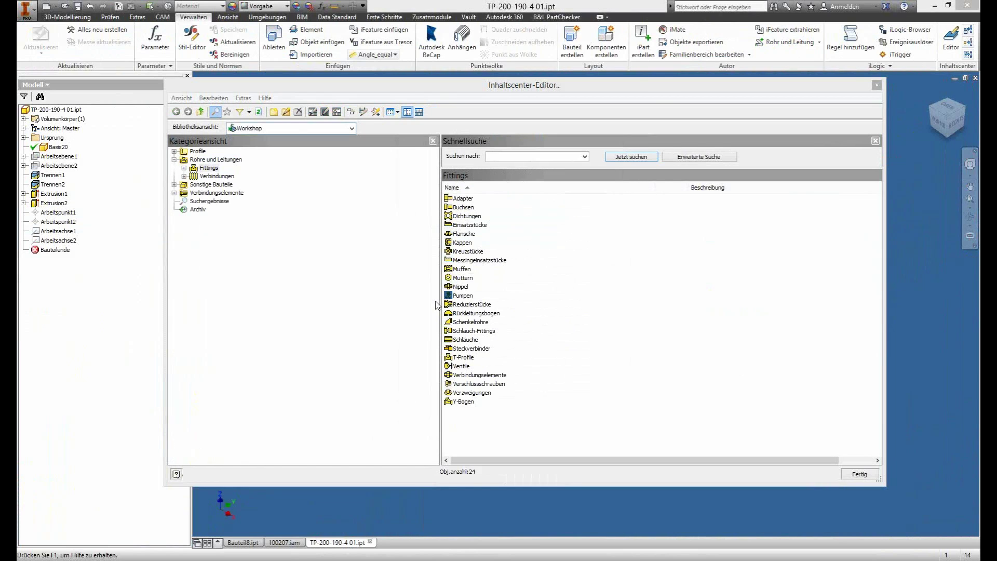
Locate the Pumpen category in the Fittings category tree and finish editing the Content Center
{"action": "left_click", "coordinate": [462, 295]}
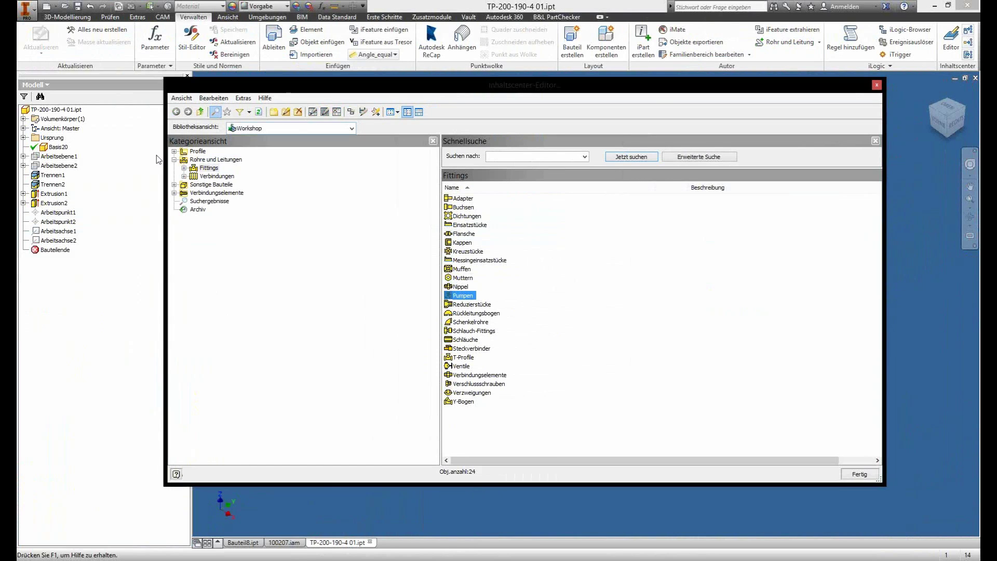
{"action": "left_click", "coordinate": [185, 167]}
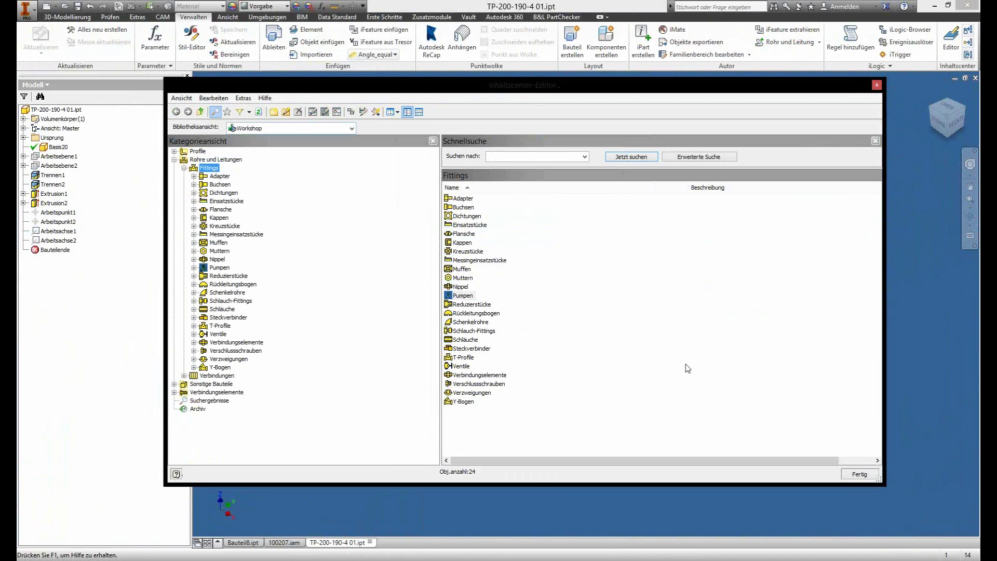
{"action": "left_click", "coordinate": [860, 474]}
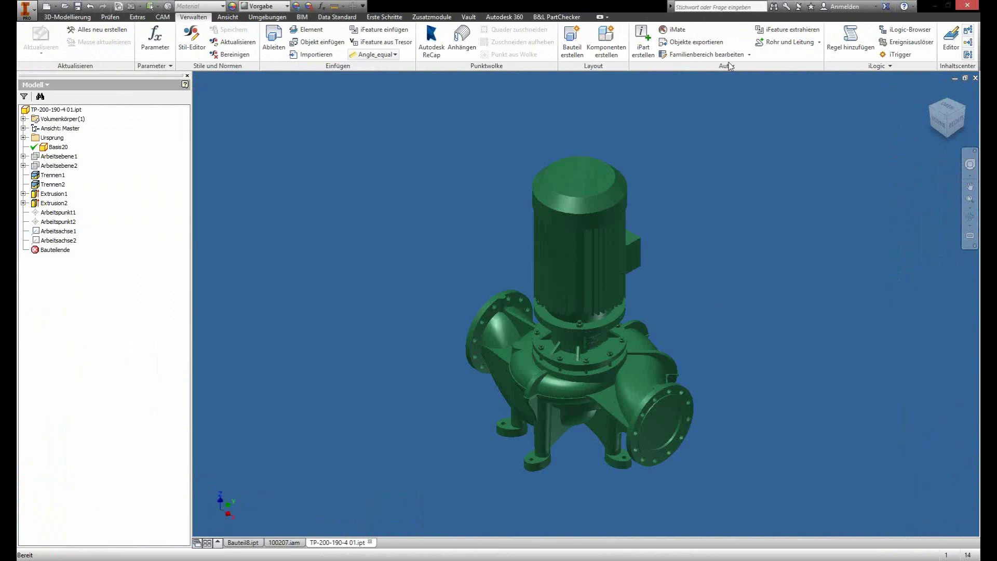
Check connections 1 and 2 of the pump in Tube and Pipe authoring and complete the authoring with the existing settings
{"action": "left_click", "coordinate": [789, 42]}
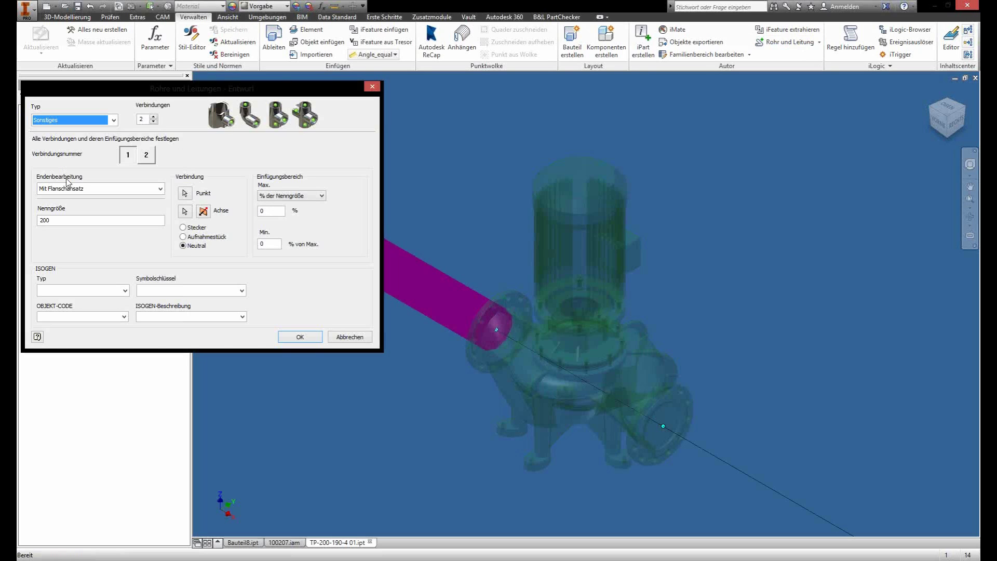
{"action": "left_click", "coordinate": [146, 155]}
{"action": "left_click", "coordinate": [129, 157]}
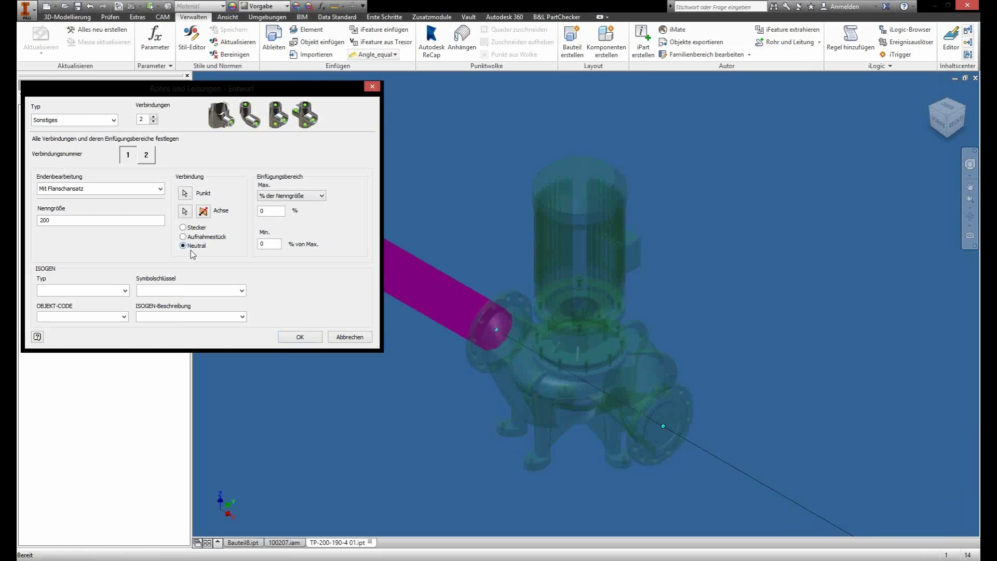
{"action": "left_click", "coordinate": [300, 338]}
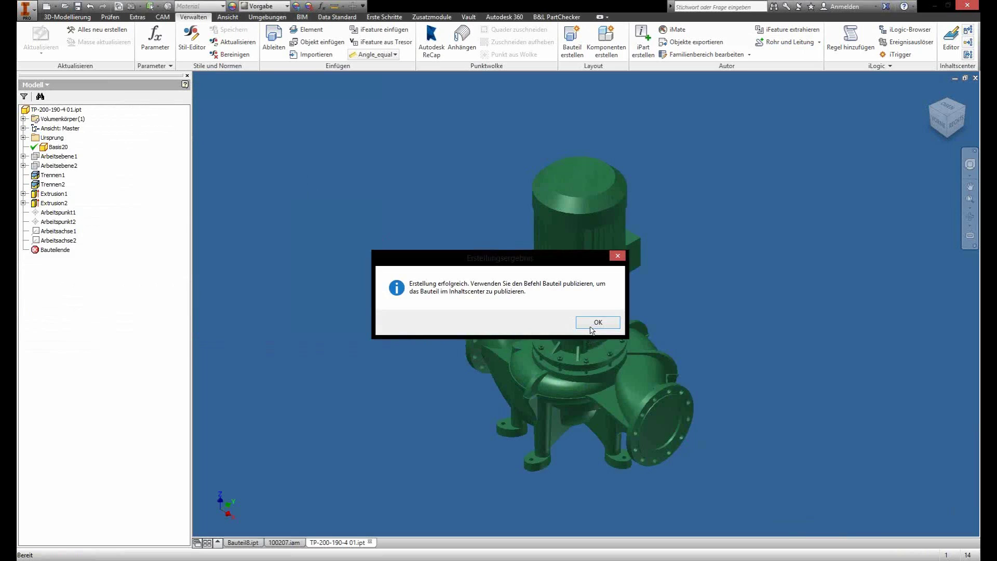
{"action": "left_click", "coordinate": [590, 327]}
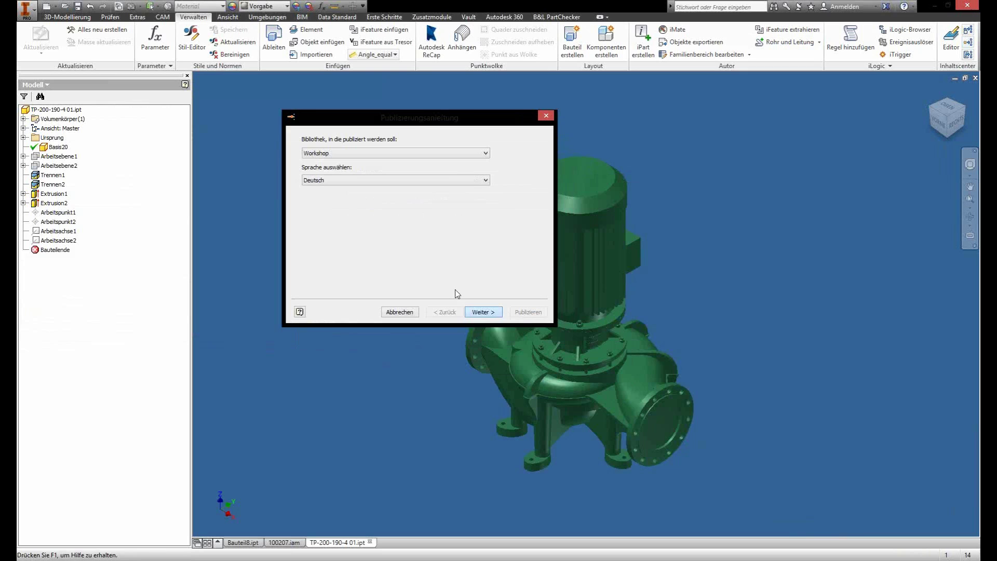
Publish the pump part to the Pumpen category of the Workshop library in Deutsch, accepting the category parameter mapping
{"action": "left_click", "coordinate": [320, 213]}
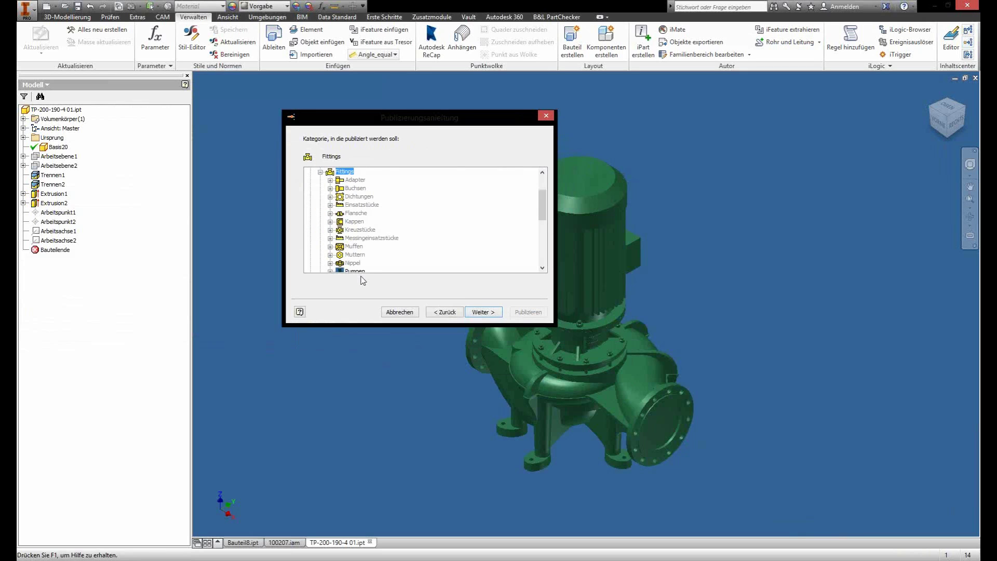
{"action": "left_click", "coordinate": [464, 270]}
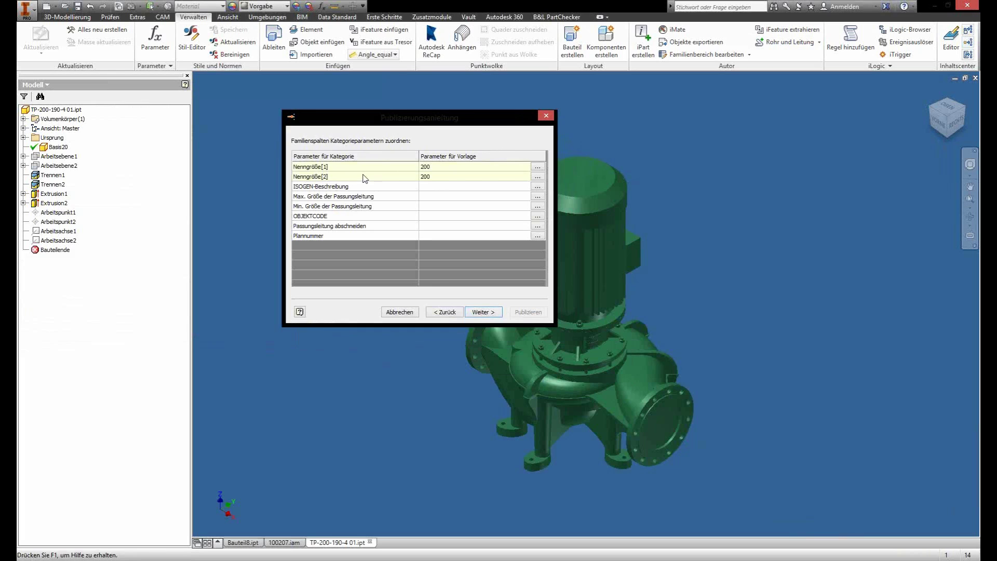
{"action": "left_click", "coordinate": [484, 312]}
{"action": "left_click", "coordinate": [484, 312]}
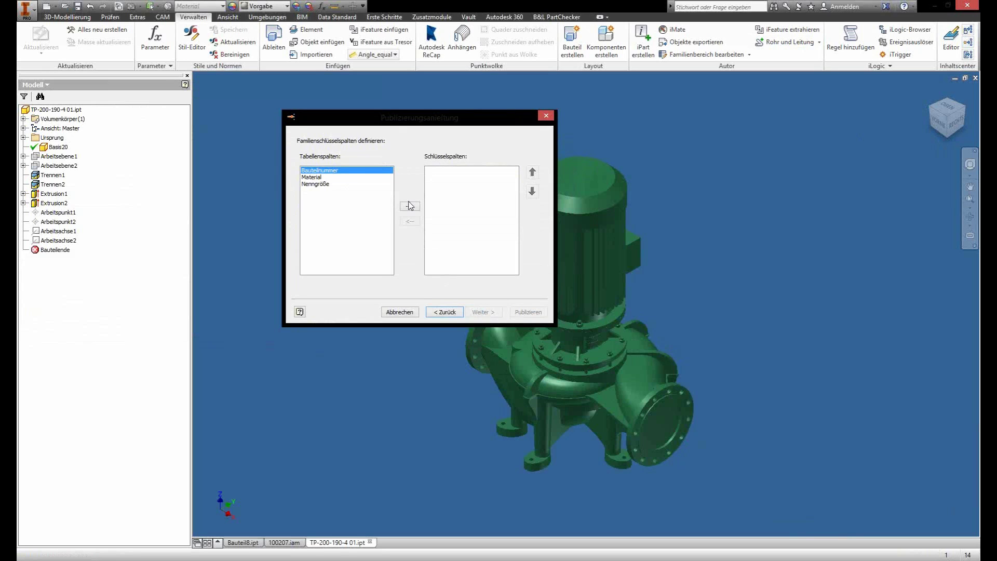
Define Bauteilnummer as the family key column and set the family's manufacturer to Grundfos
{"action": "left_click", "coordinate": [410, 206]}
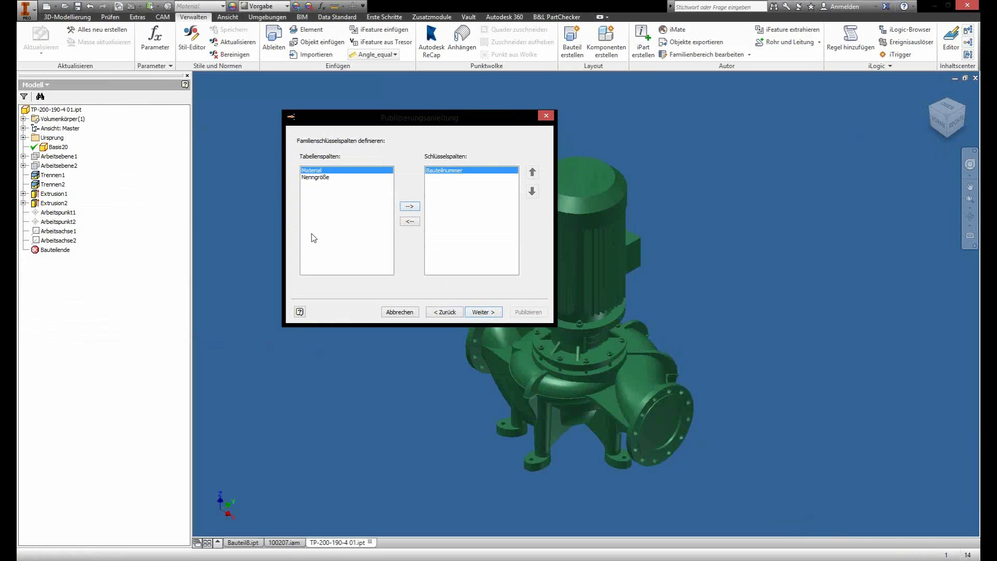
{"action": "key", "text": "Return"}
{"action": "left_click", "coordinate": [529, 250]}
{"action": "left_click", "coordinate": [514, 251]}
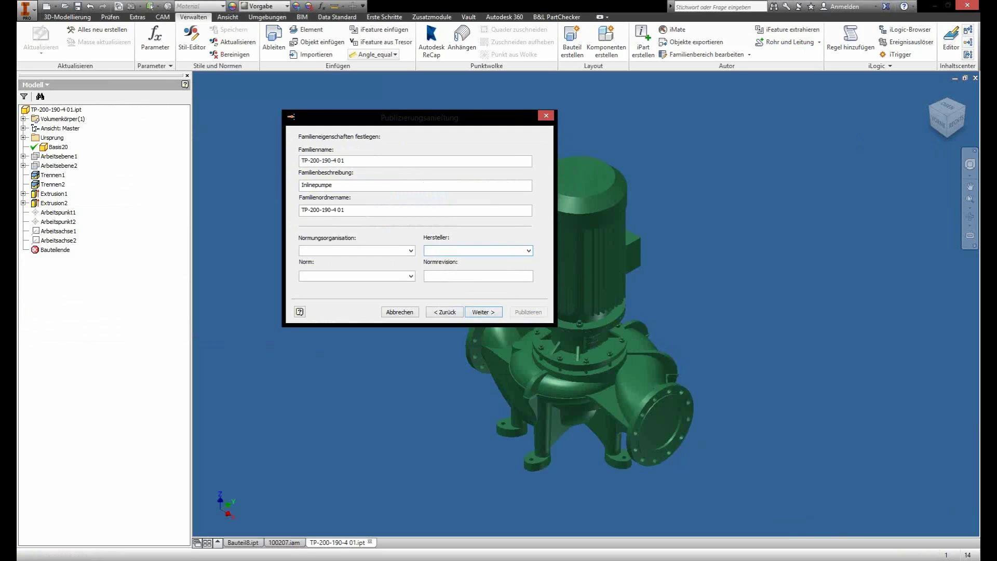
{"action": "type", "text": "Grundfos"}
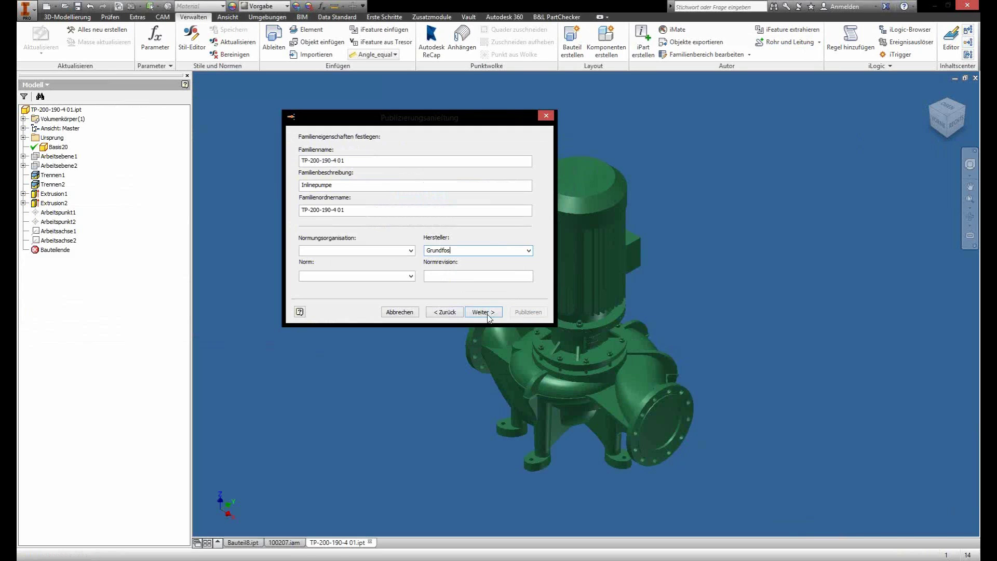